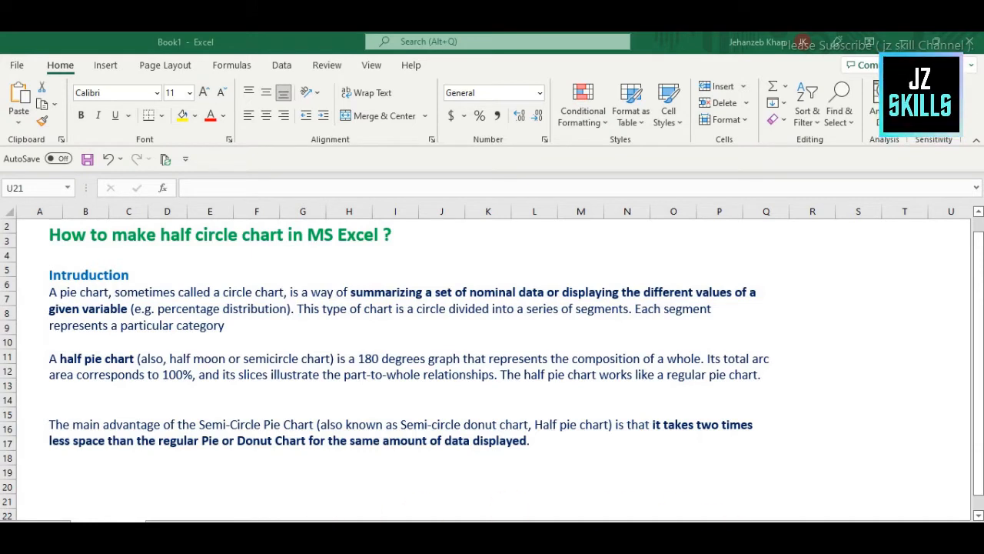
Switch to the blank worksheet next to the introduction sheet.
click(176, 530)
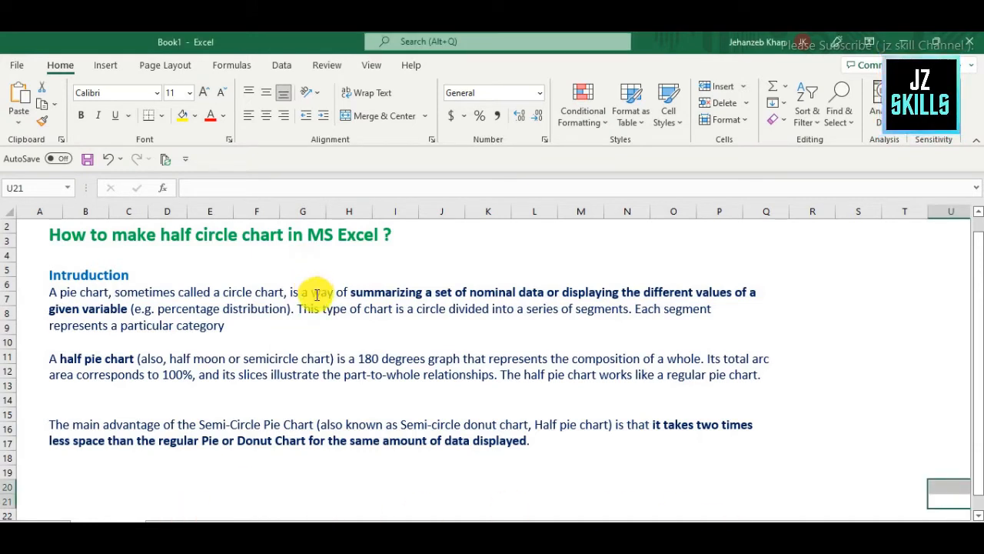
click(175, 529)
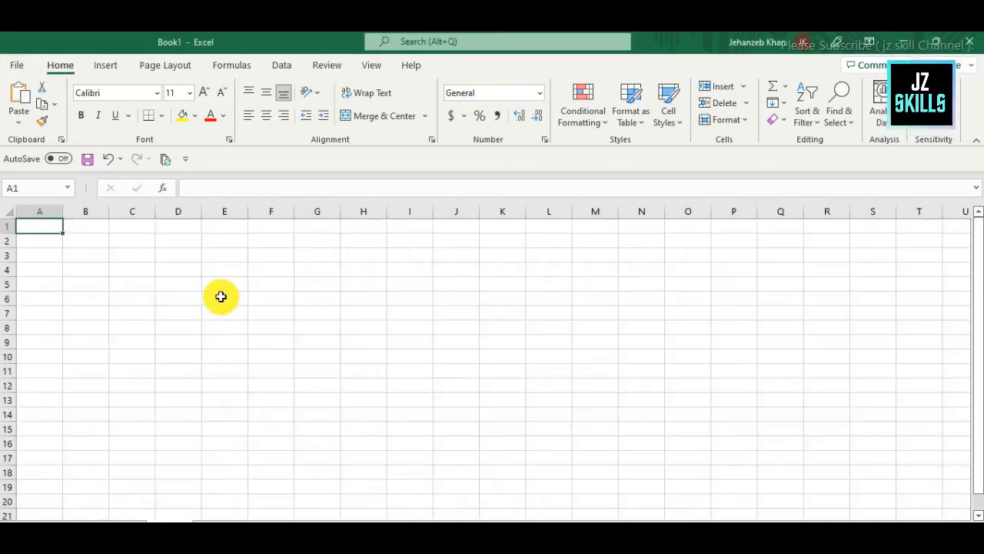
click(196, 286)
click(142, 256)
click(143, 243)
click(195, 243)
click(203, 288)
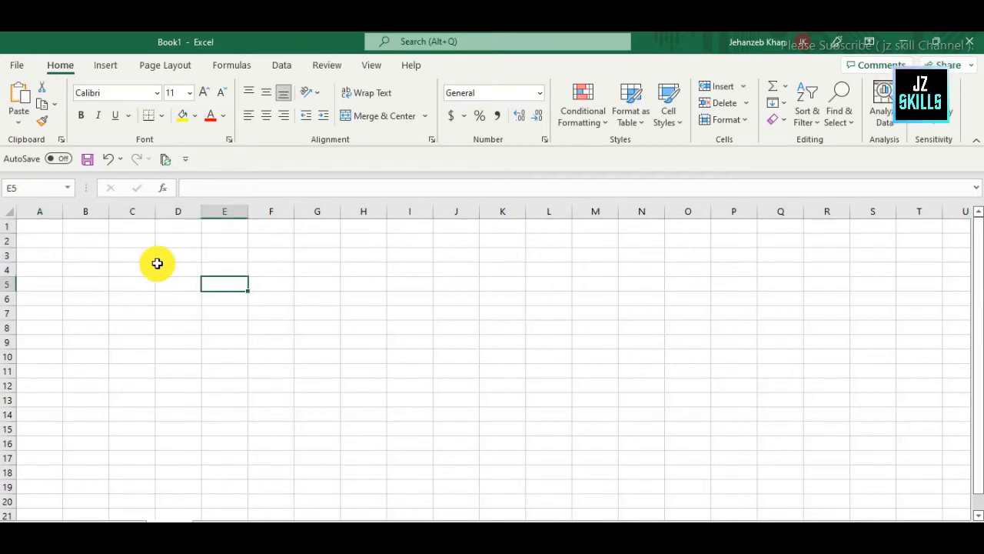
click(143, 244)
click(216, 300)
click(397, 301)
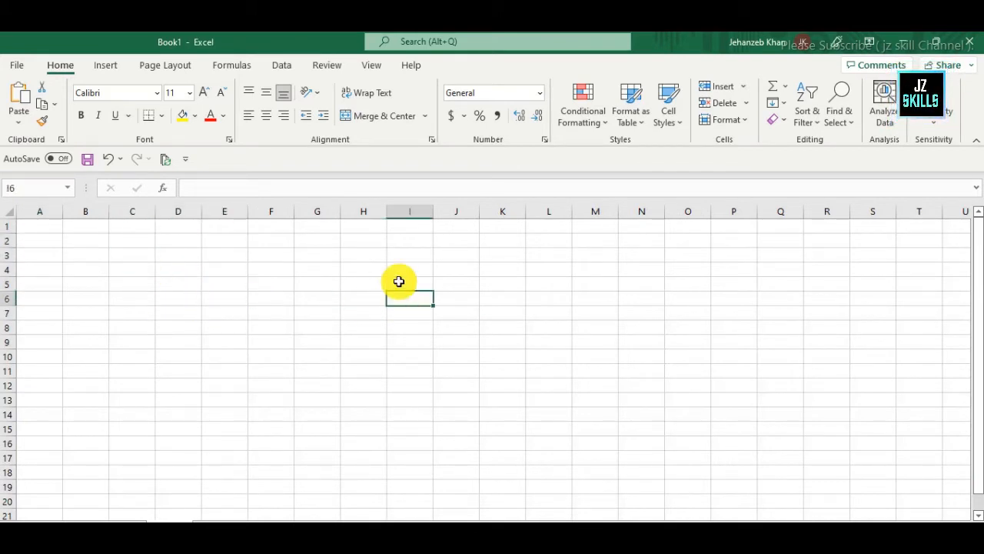
Hide the gridlines on the blank worksheet.
click(370, 66)
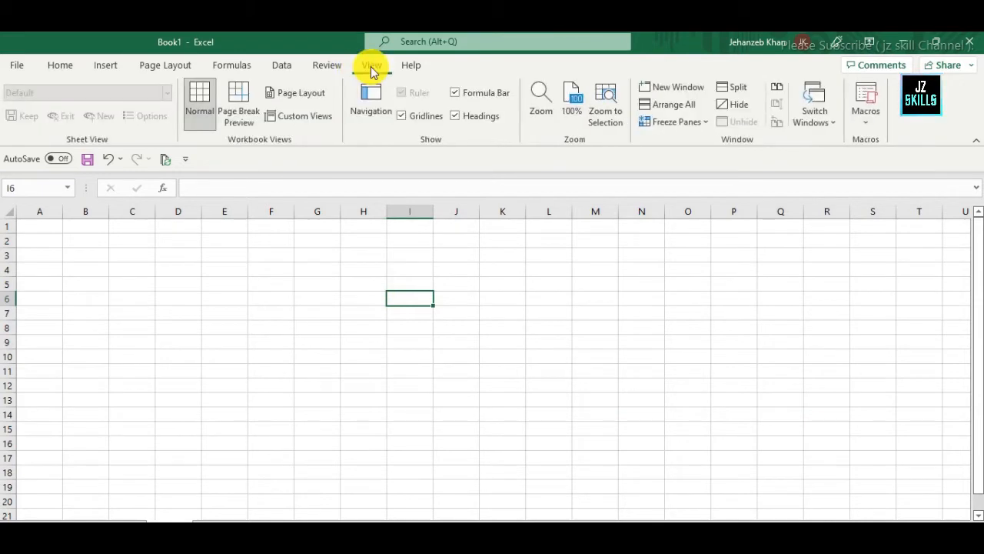
click(401, 116)
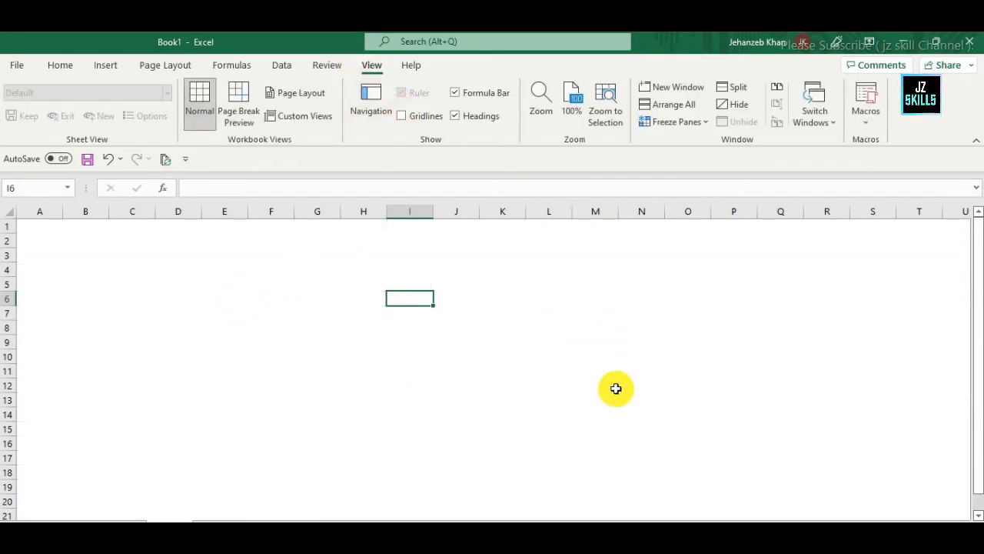
click(199, 285)
click(211, 268)
click(175, 241)
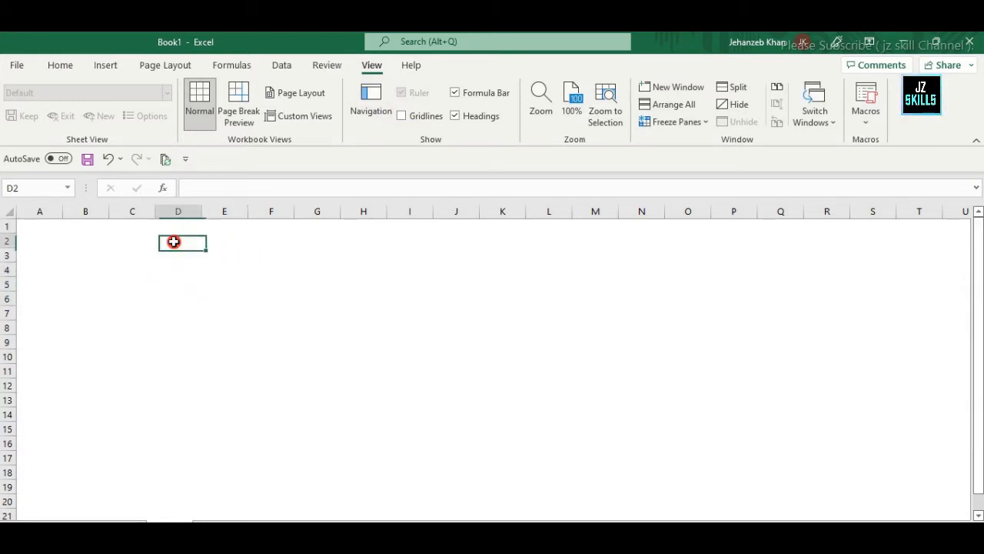
click(168, 254)
Enter the header "Extension #" in cell C3 and fit column C to its width.
click(146, 253)
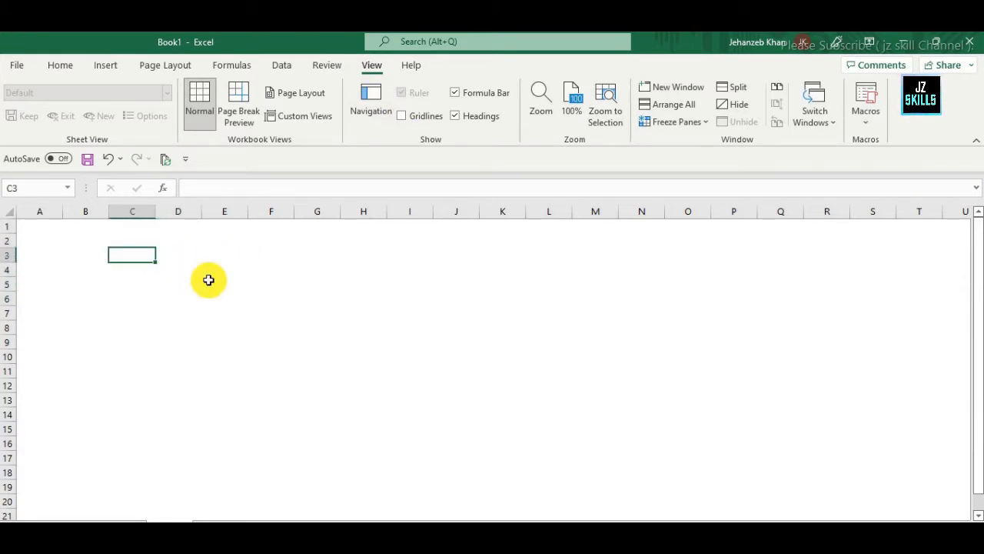
text(ex)
key(BackSpace)
key(BackSpace)
text(E)
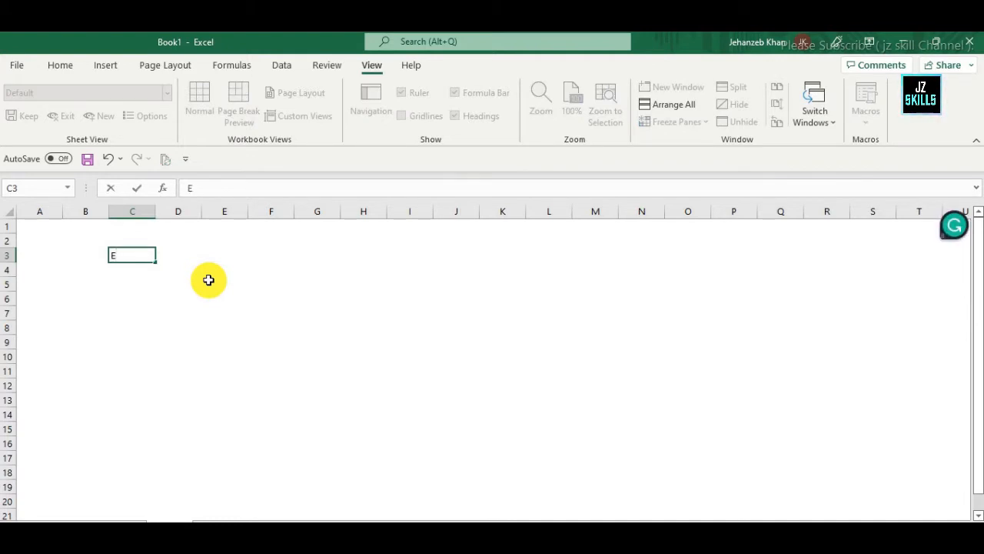
text(x)
key(BackSpace)
text(xtension)
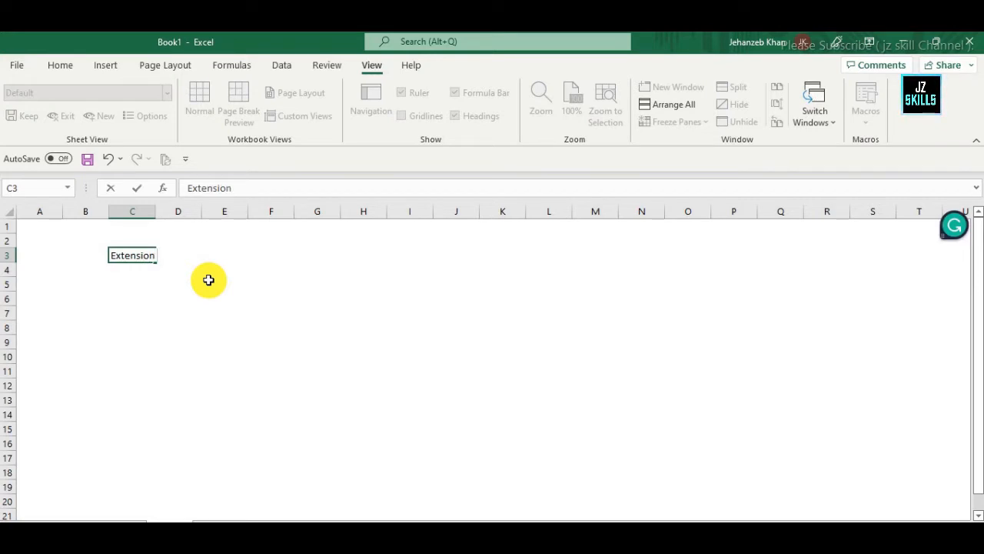
text( %)
key(BackSpace)
text(#)
key(Tab)
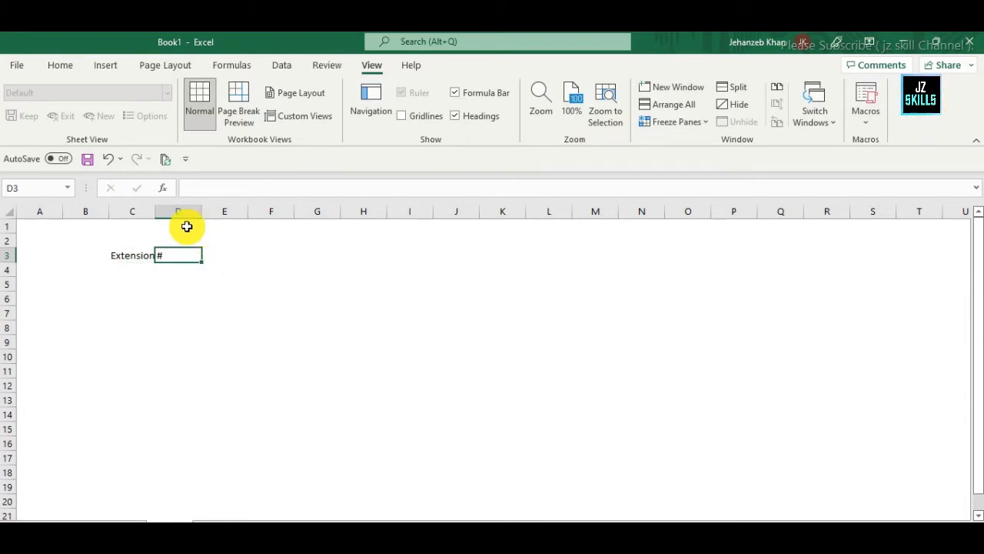
double_click(155, 210)
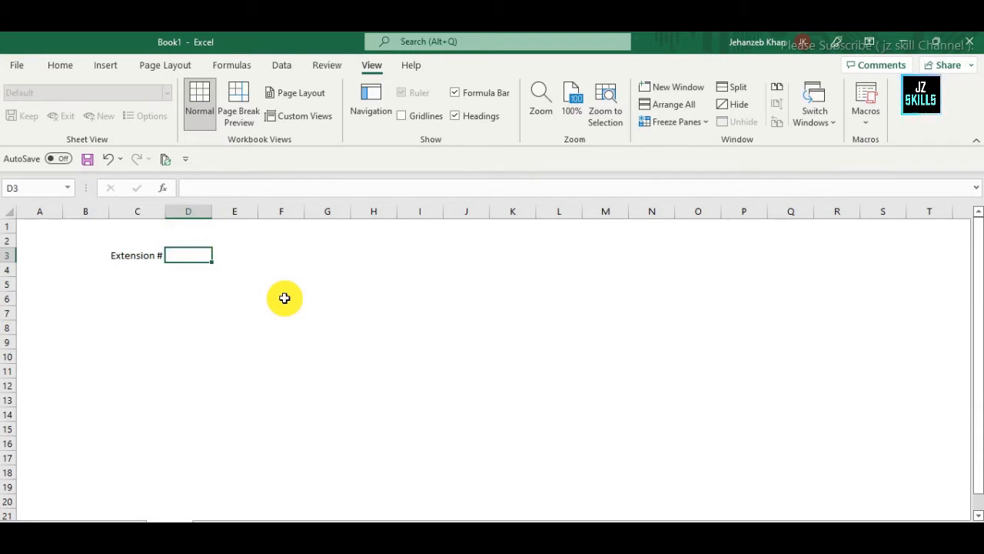
Enter the header "Production %" in cell D3 and fit column D to its width.
text(P)
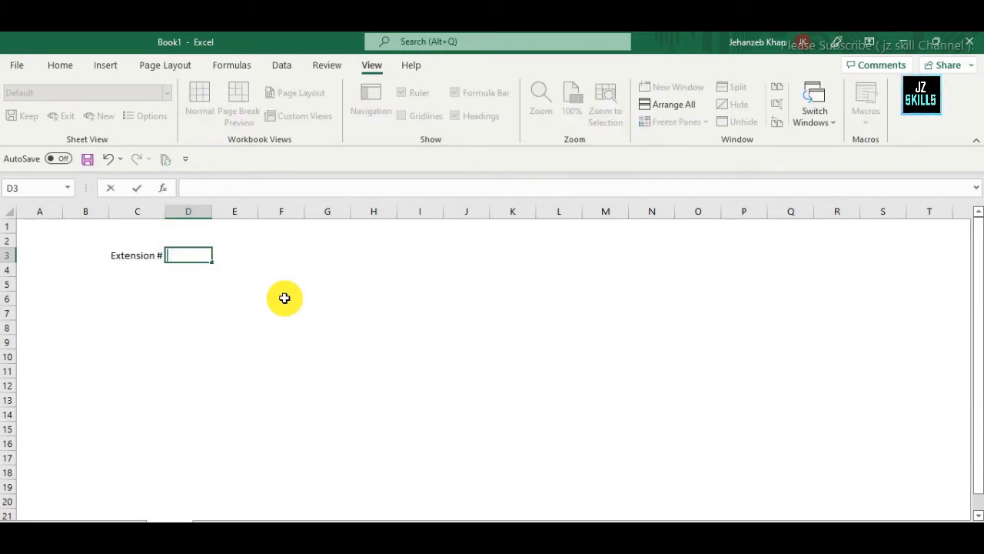
text(ro)
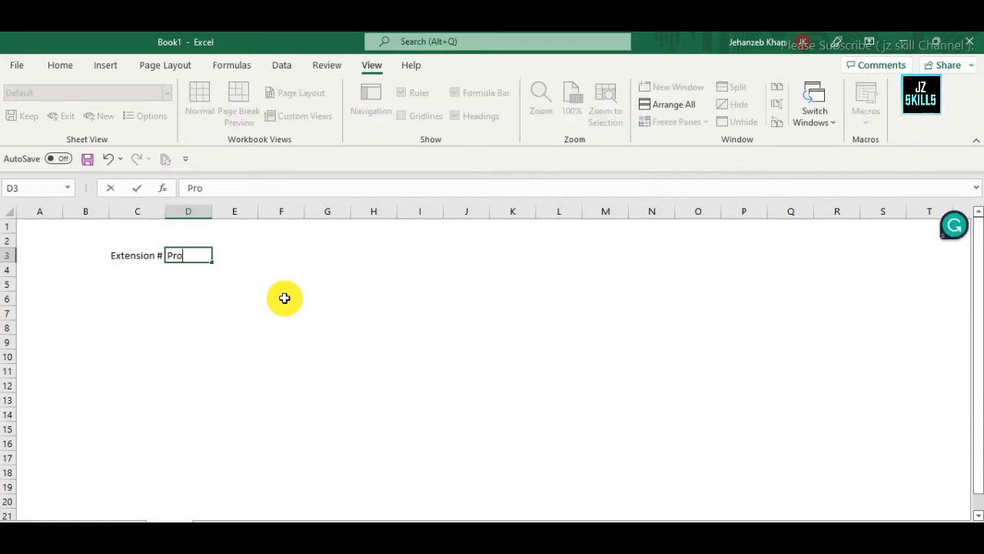
text(ductio)
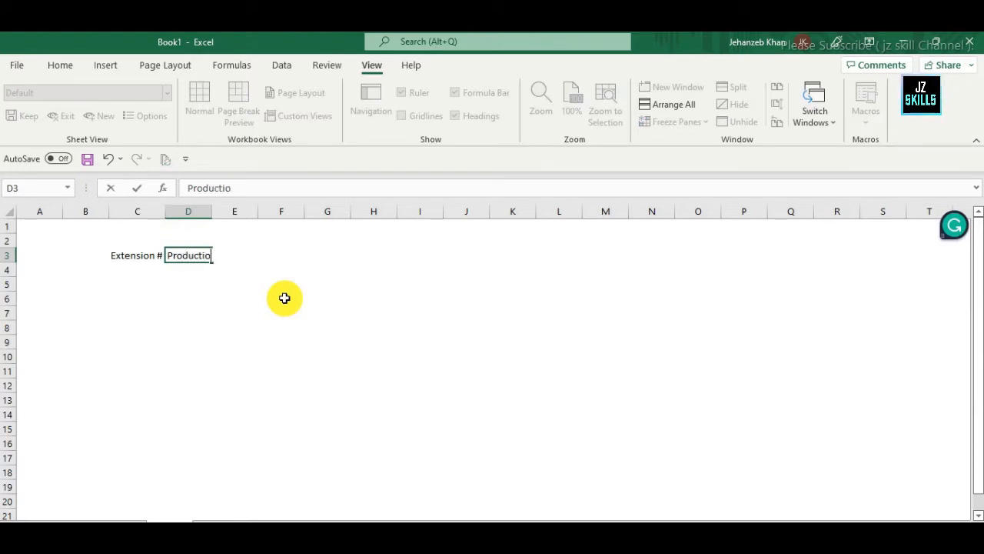
text(n %)
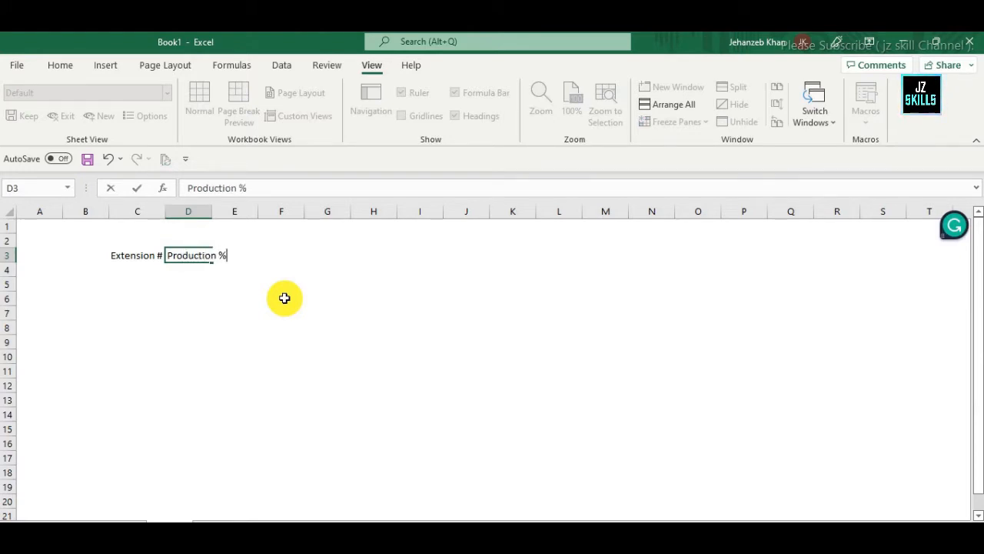
key(Return)
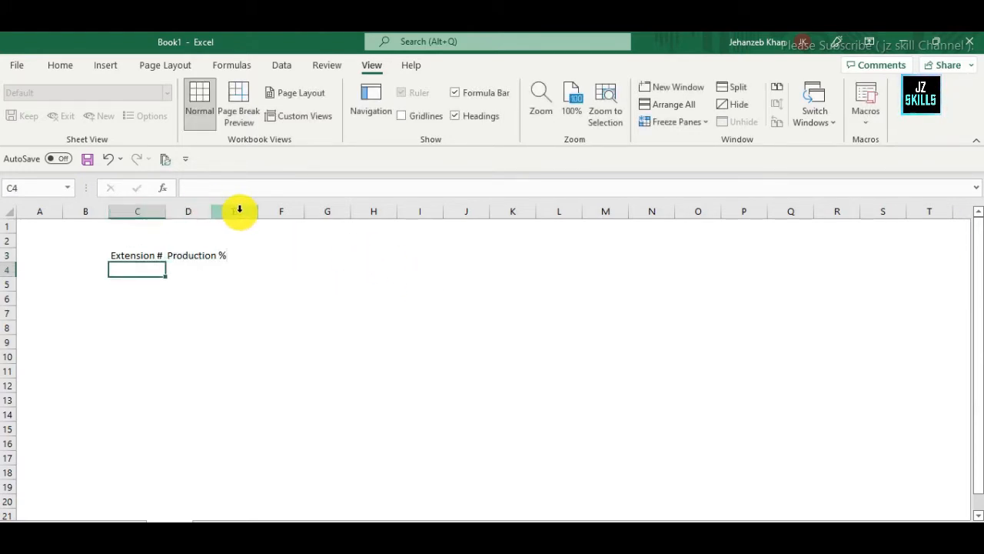
double_click(211, 213)
double_click(166, 216)
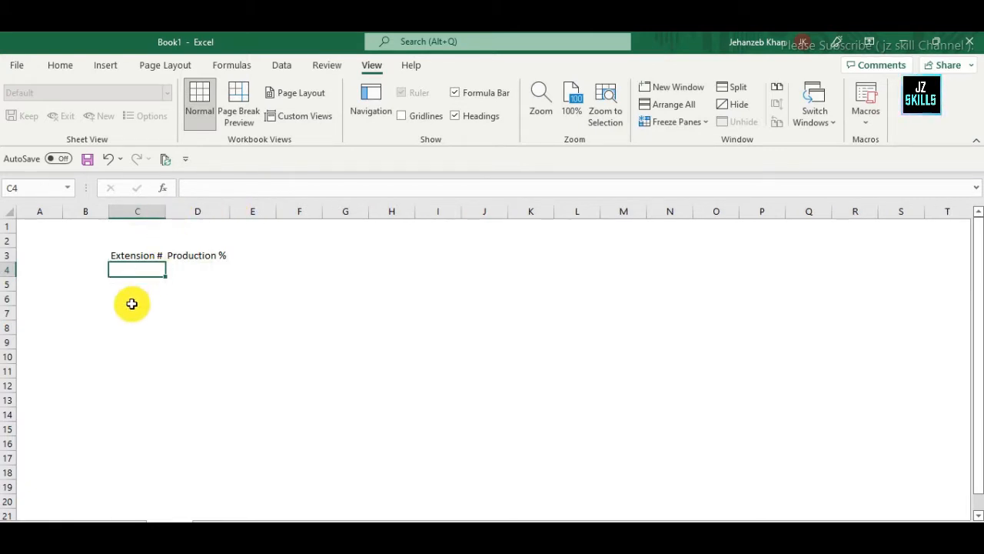
Enter "Ext 1" in cell C4 and fill the series down to "Ext 3" in C6.
text(Ext)
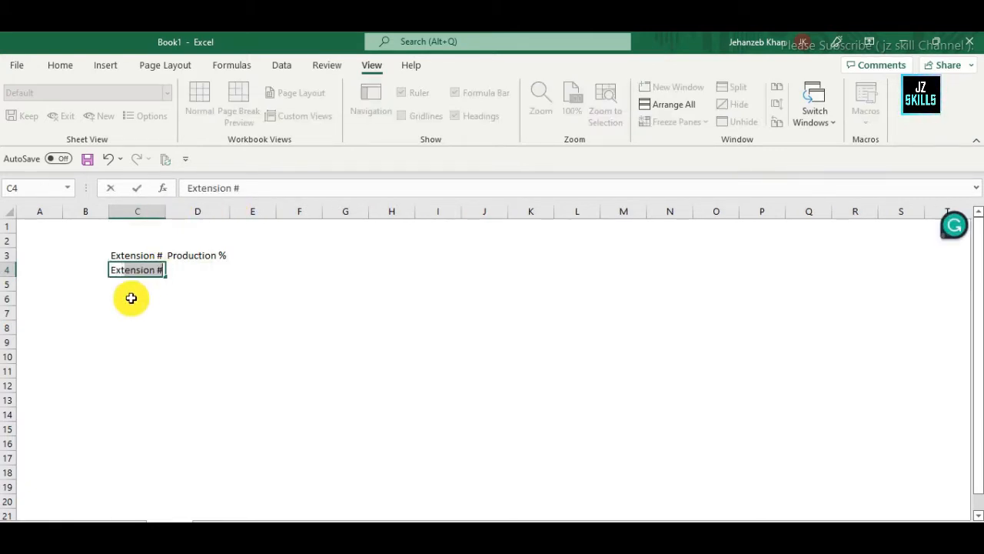
key(Delete)
text(1)
key(Return)
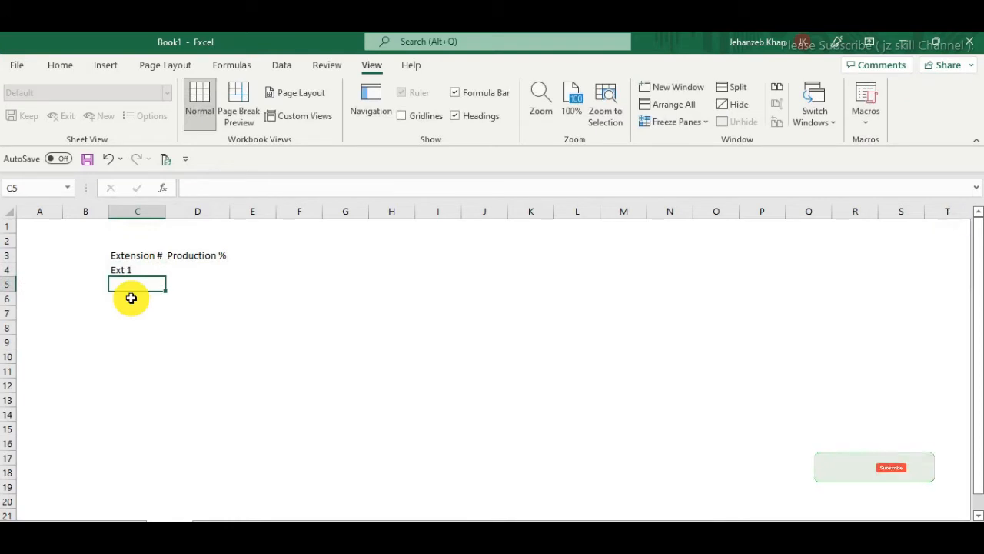
click(138, 270)
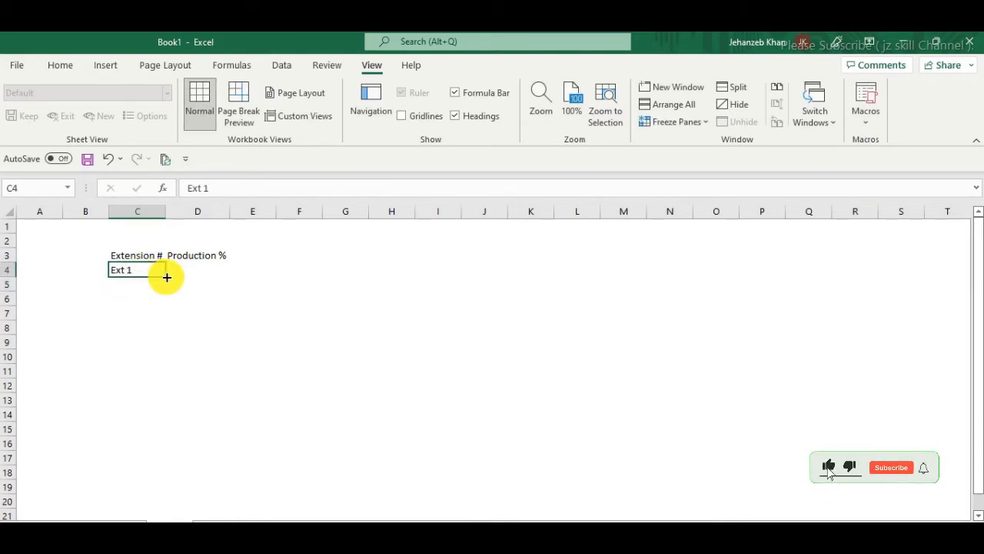
drag(165, 277, 159, 304)
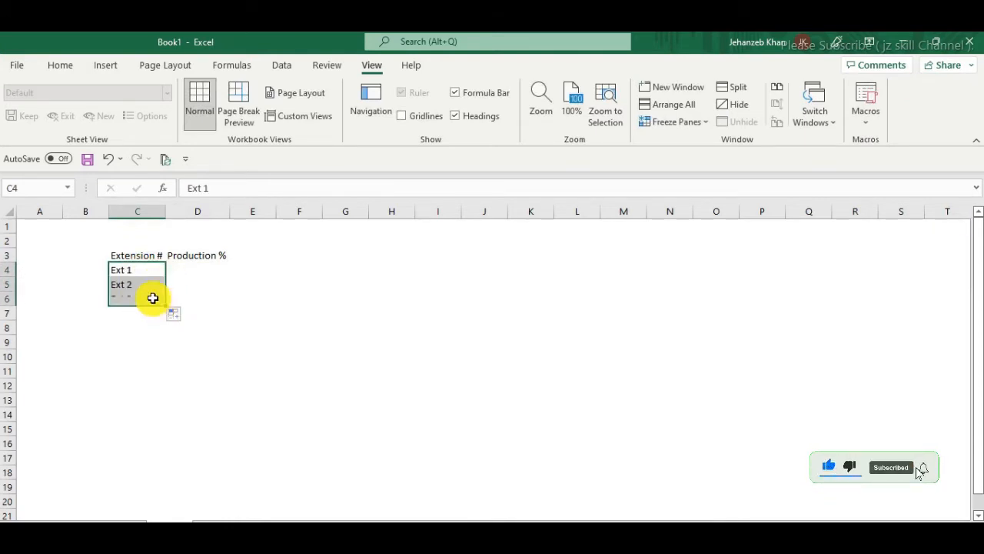
click(149, 299)
drag(155, 269, 198, 284)
click(146, 270)
drag(150, 300, 152, 300)
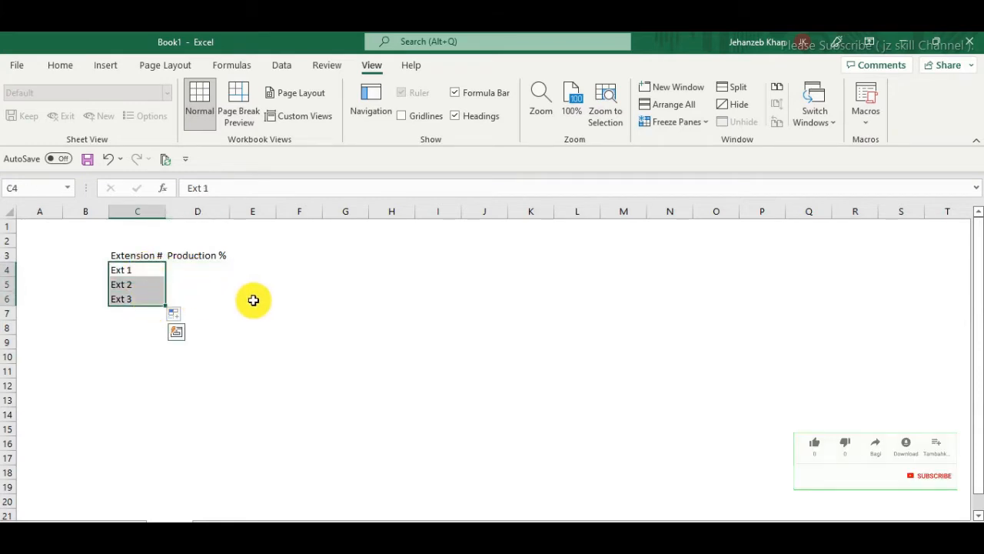
Enter the production percentages 85%, 78% and 57% for Ext 1 to Ext 3 in cells D4:D6.
click(196, 270)
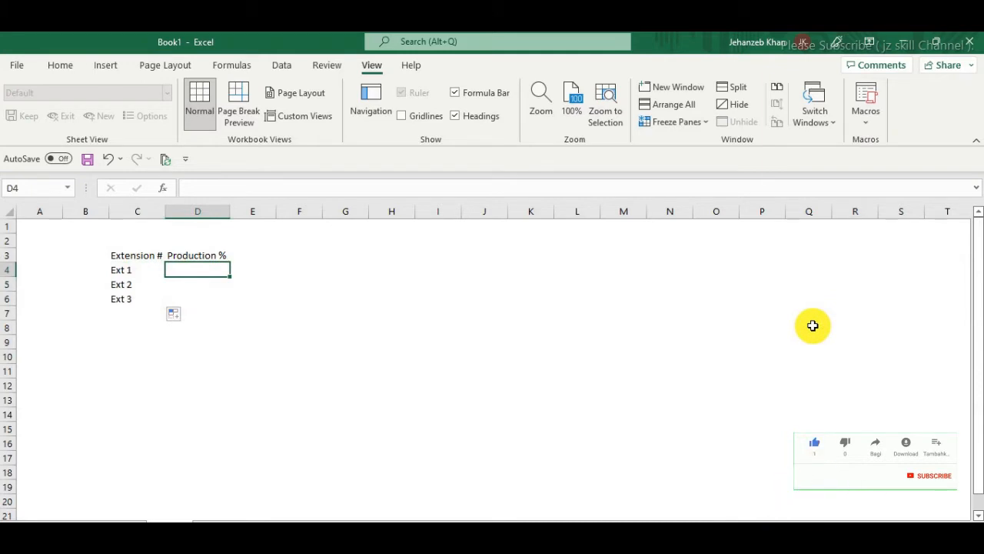
text(85)
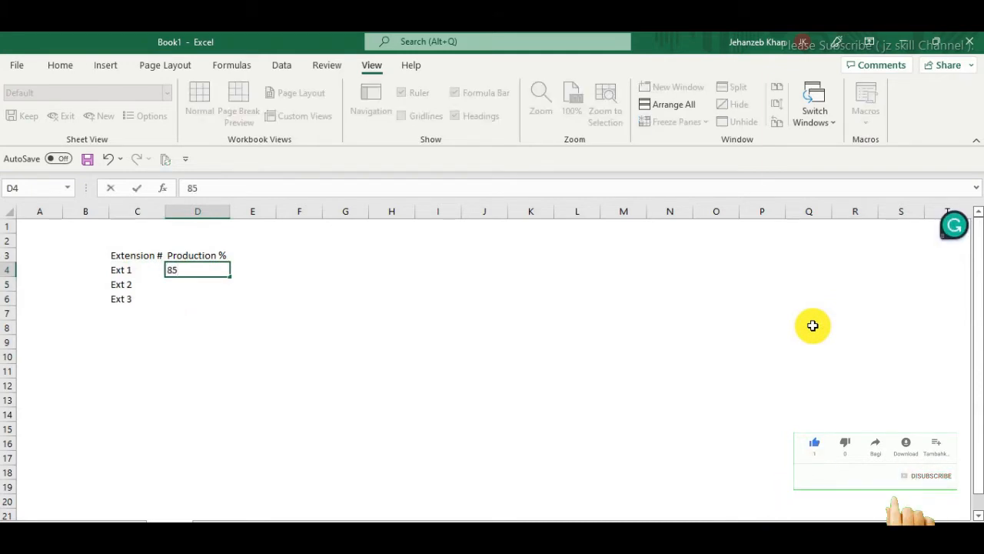
text(%)
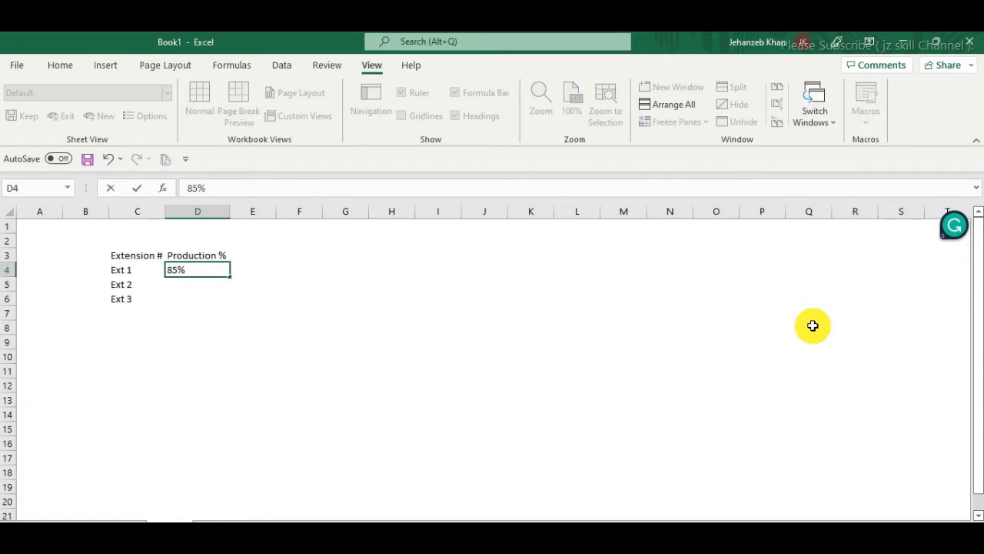
key(Return)
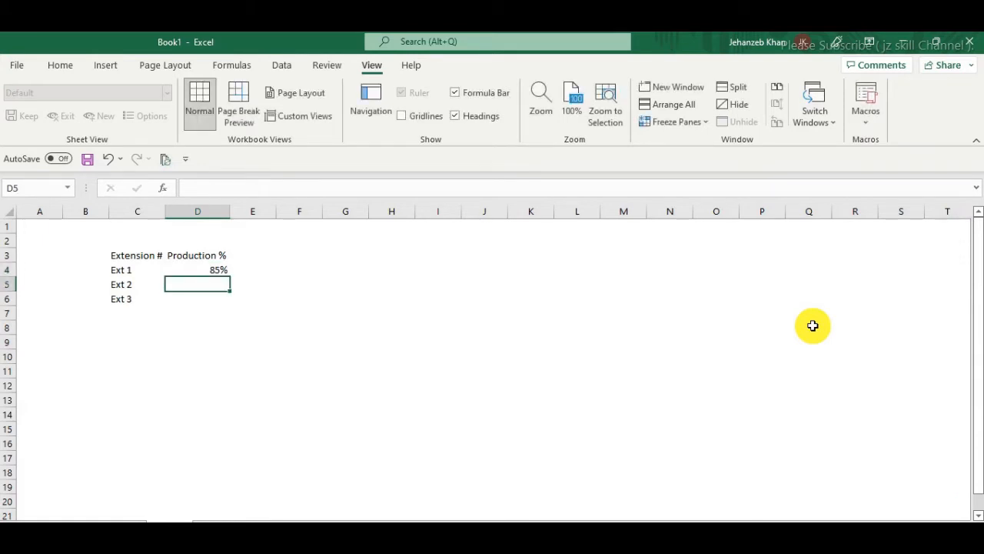
text(78)
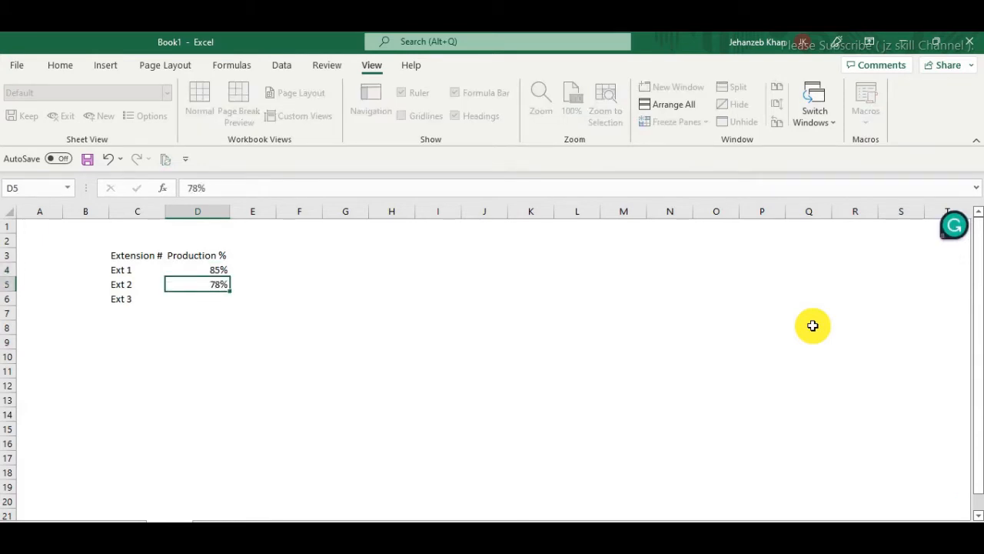
key(Return)
text(57)
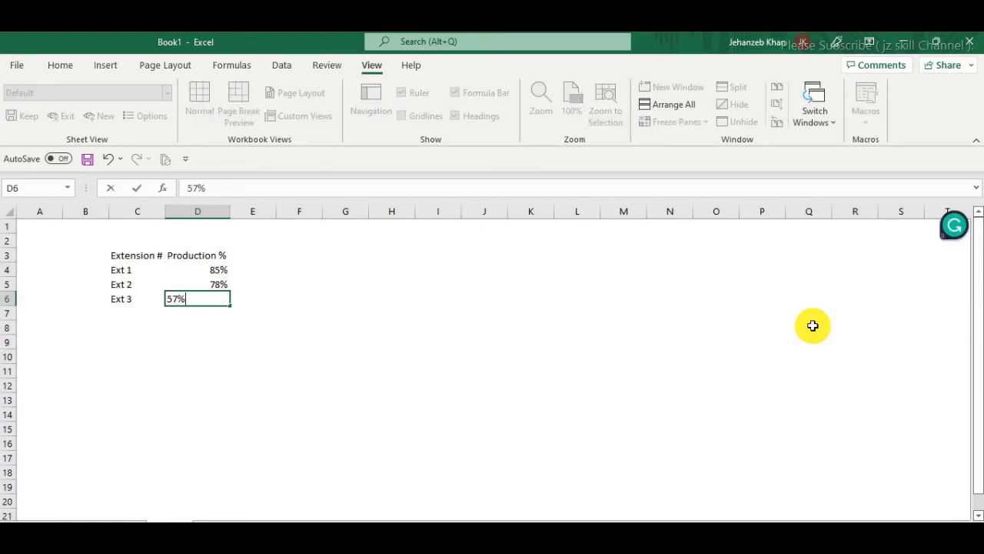
click(479, 298)
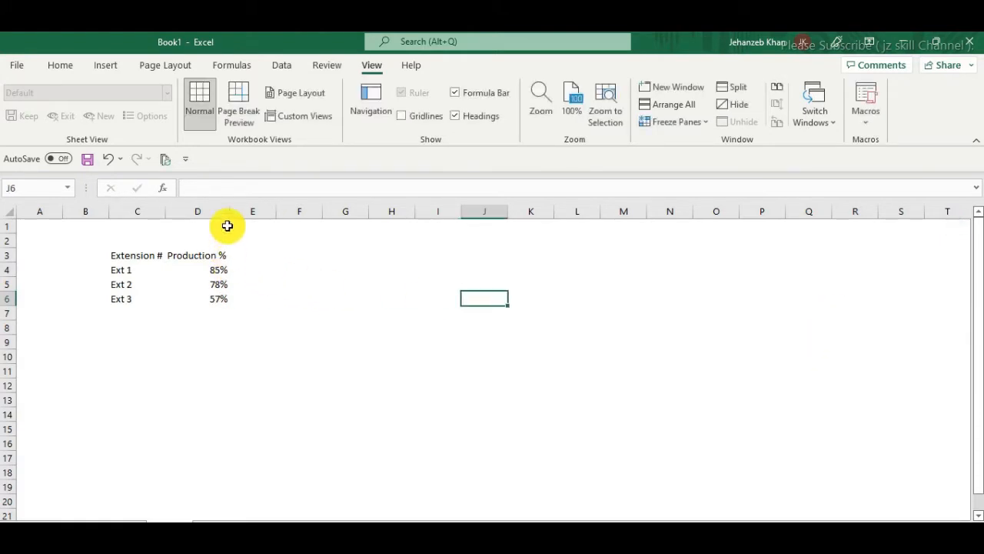
Center the contents of column D horizontally.
click(197, 210)
click(62, 66)
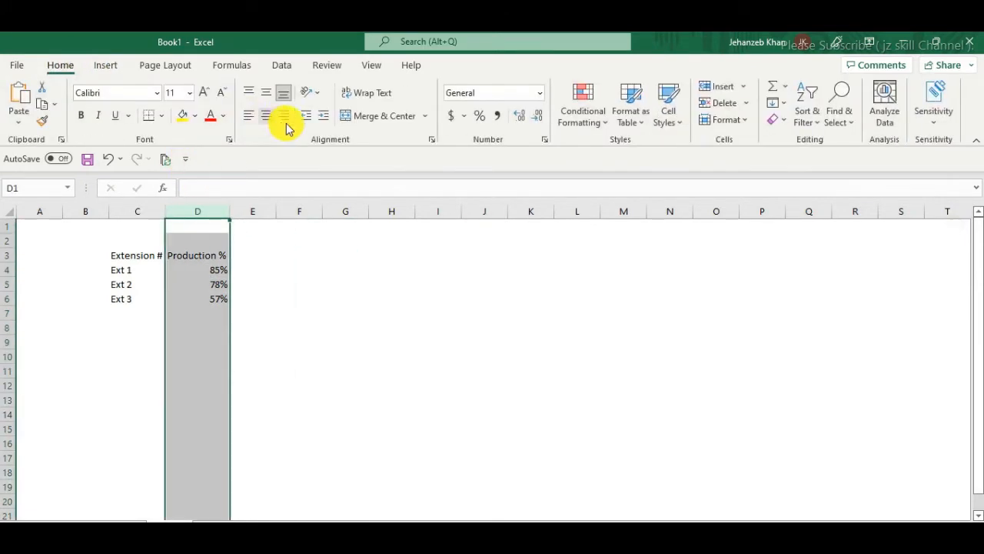
click(265, 114)
click(288, 269)
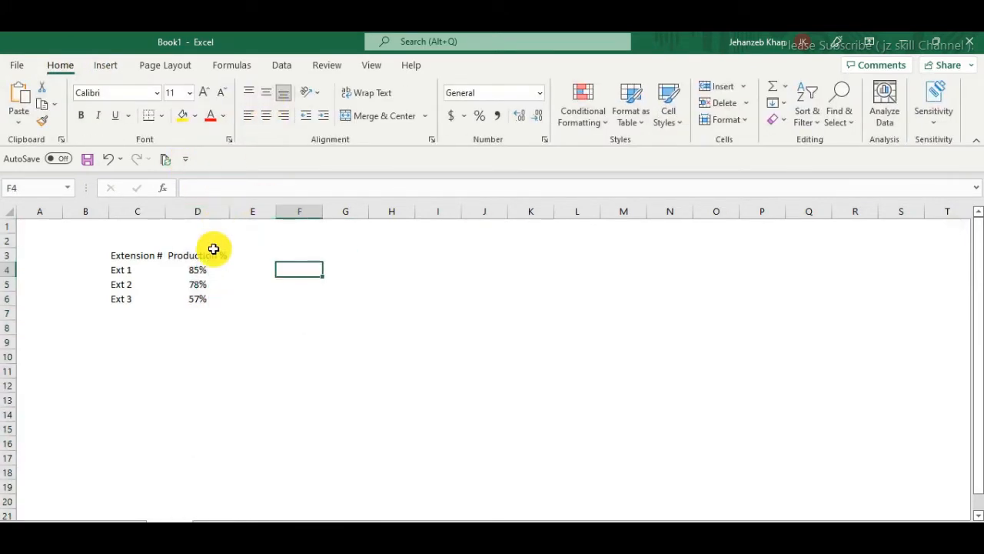
drag(213, 256, 216, 316)
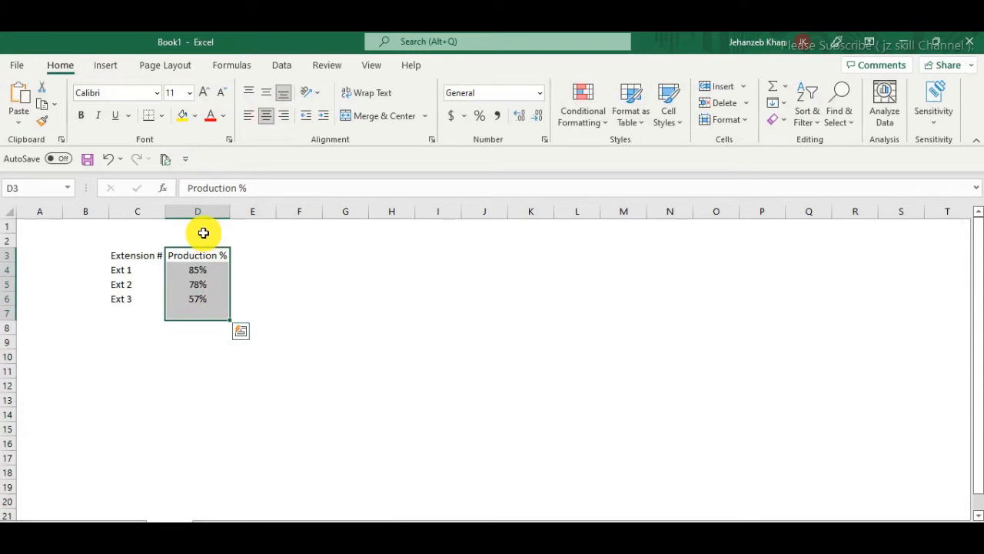
click(202, 232)
drag(207, 256, 203, 300)
click(206, 230)
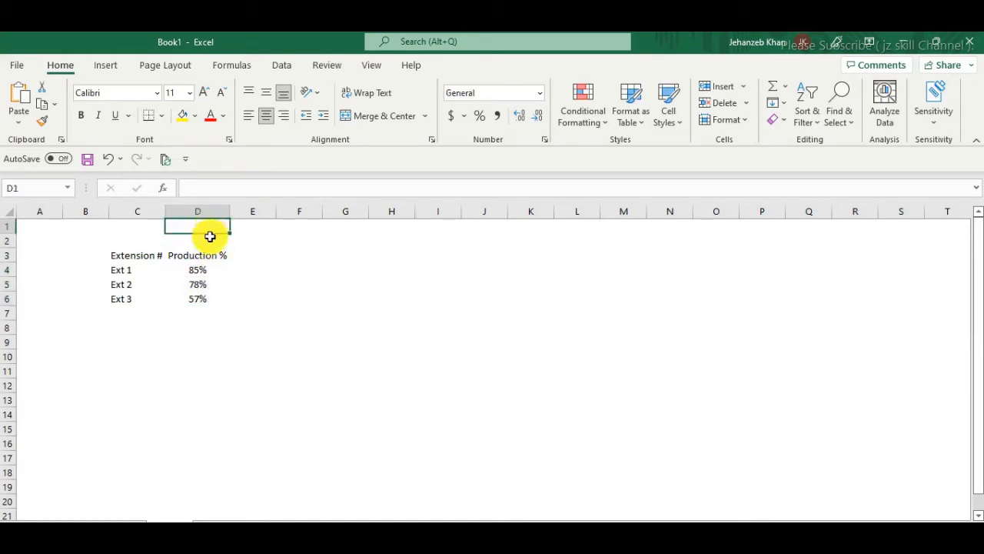
click(209, 238)
click(208, 230)
click(210, 236)
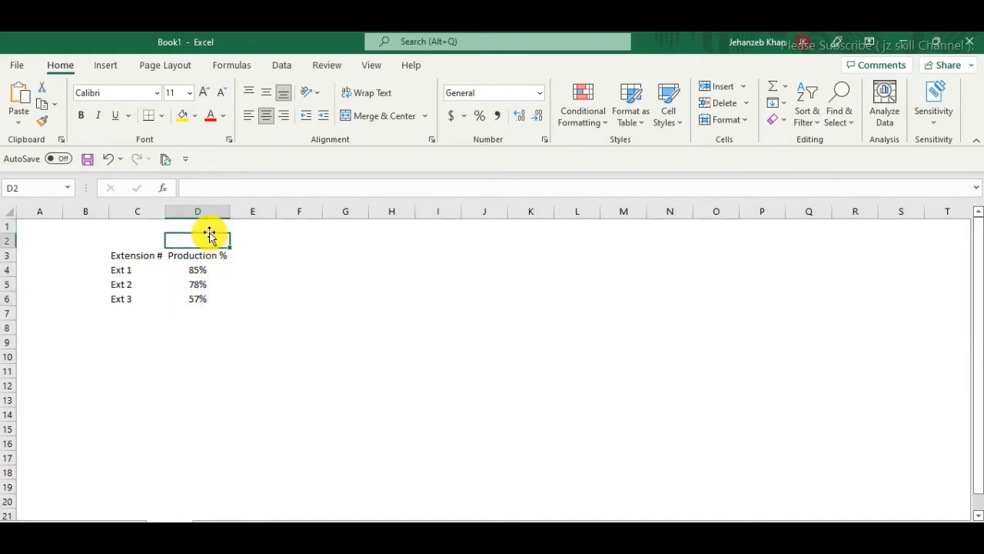
click(209, 226)
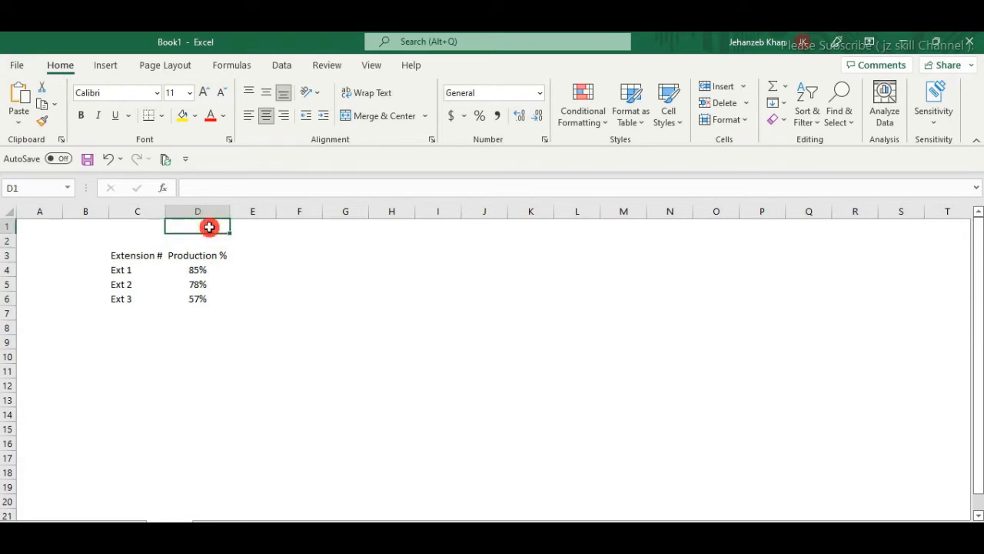
click(211, 271)
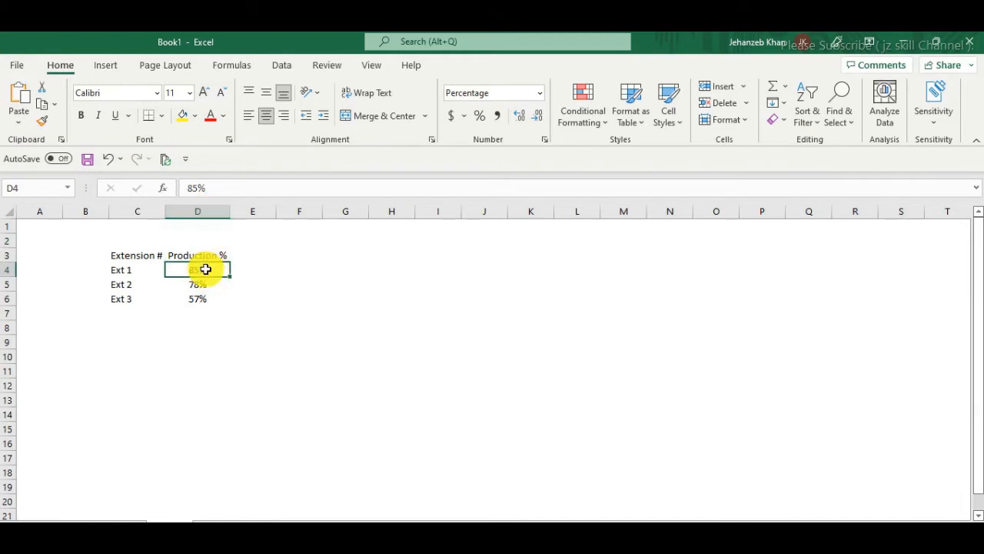
drag(205, 269, 211, 311)
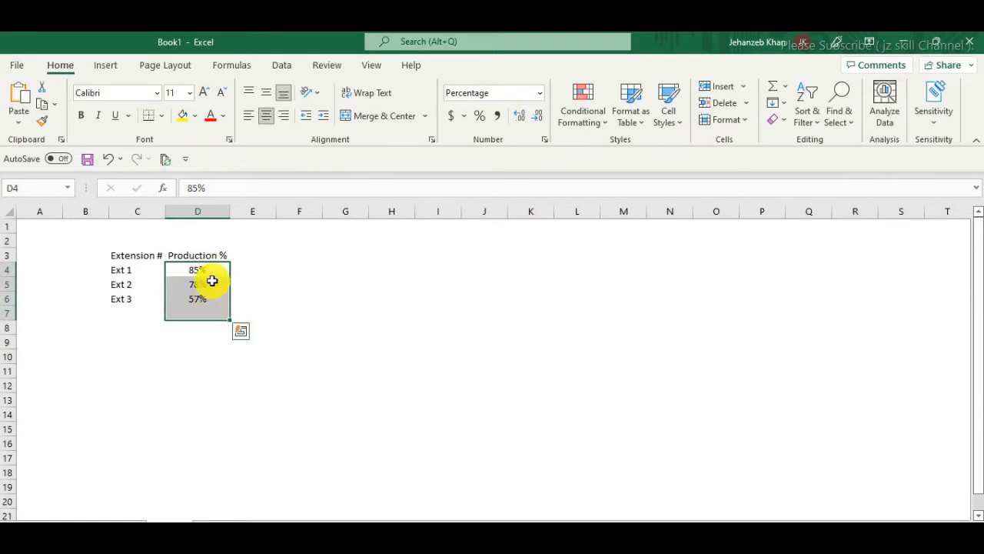
drag(211, 272, 212, 295)
click(209, 240)
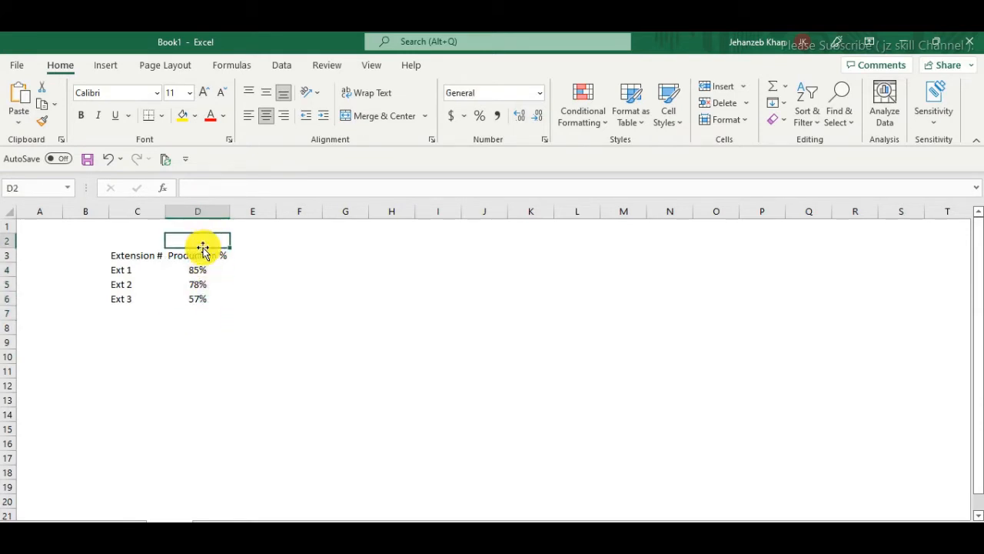
click(208, 211)
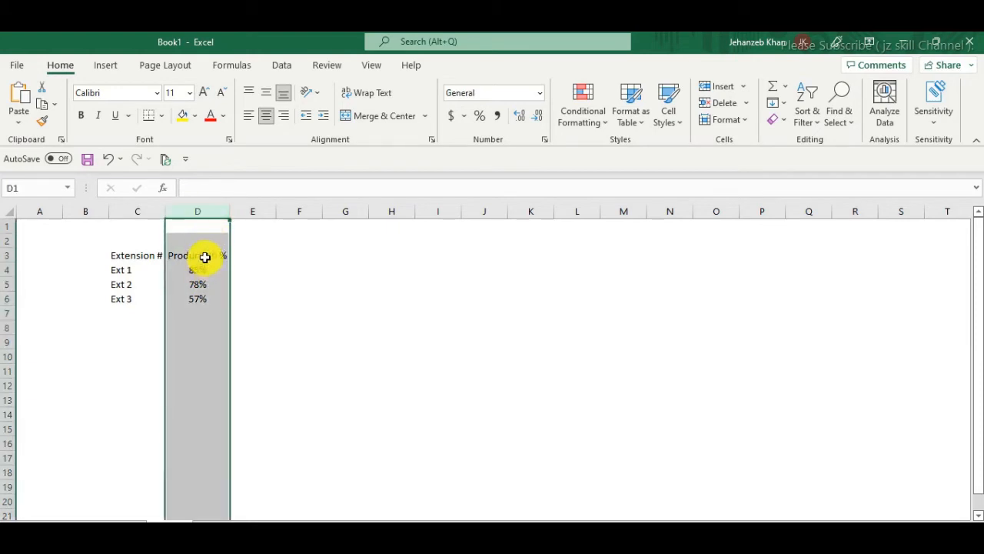
drag(205, 257, 204, 298)
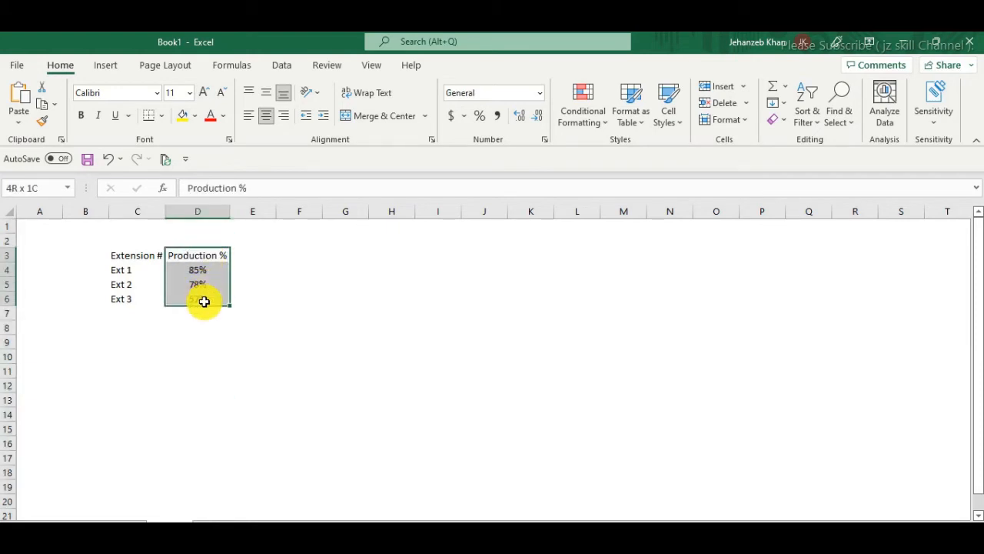
drag(204, 302, 204, 300)
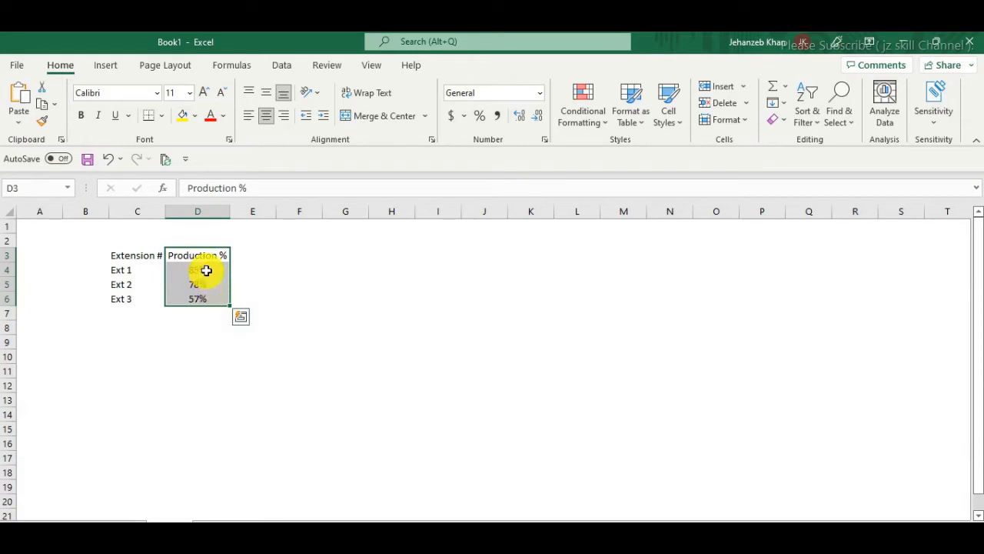
drag(206, 254, 206, 299)
click(275, 280)
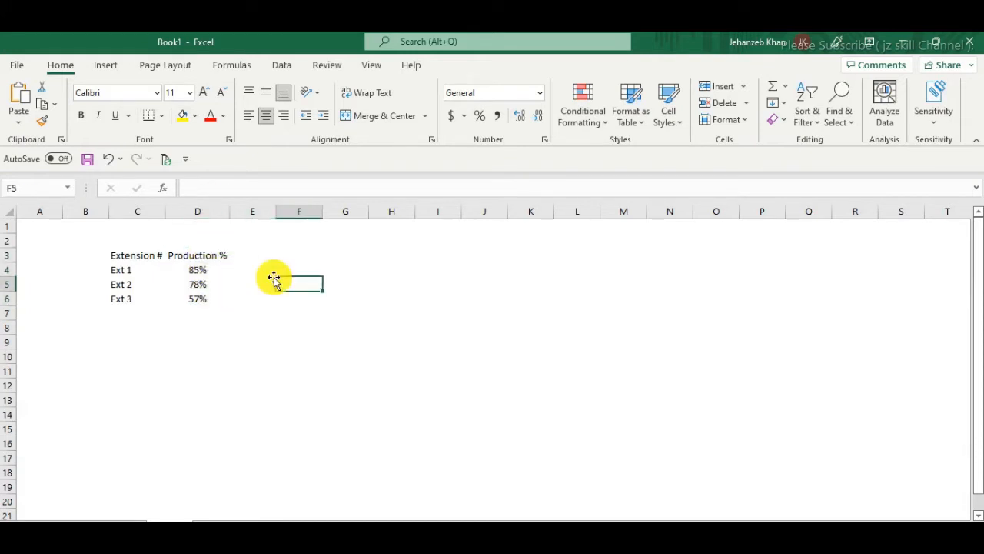
click(206, 270)
drag(205, 271, 207, 298)
click(204, 267)
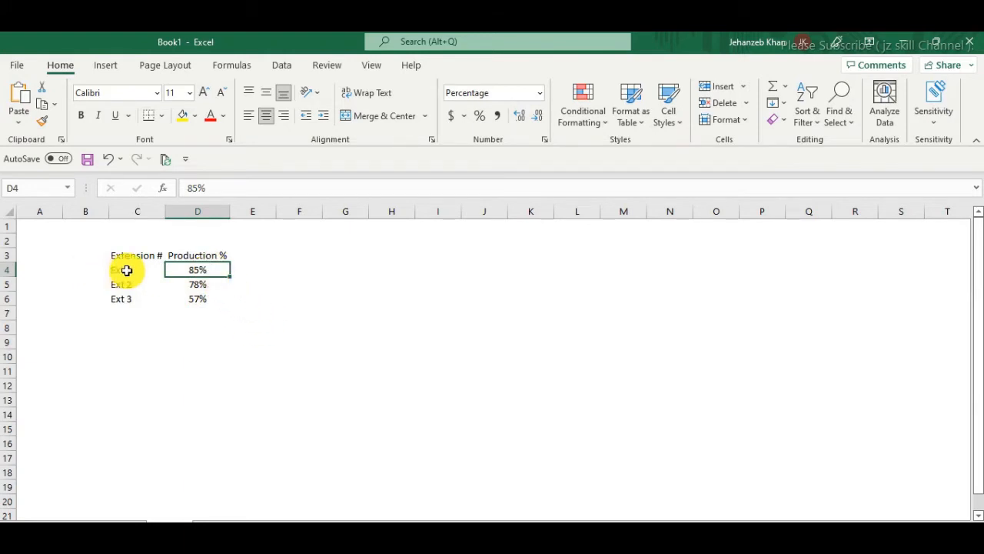
drag(208, 272, 206, 298)
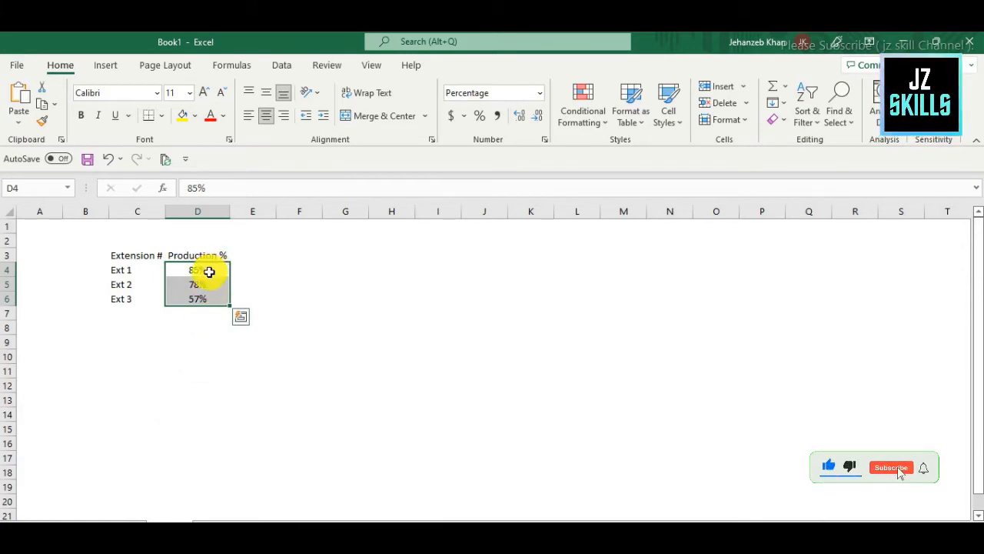
click(255, 270)
drag(202, 265, 203, 303)
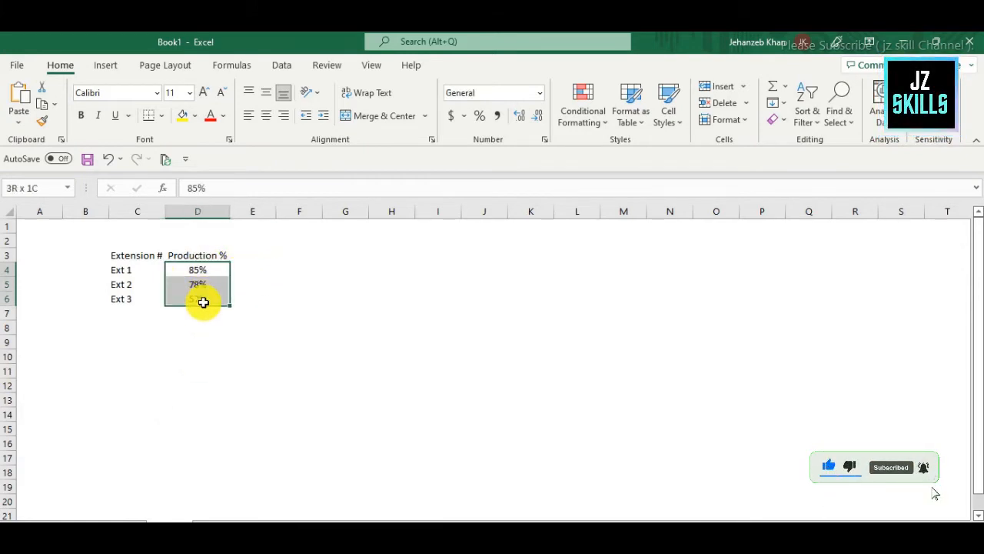
drag(253, 268, 306, 267)
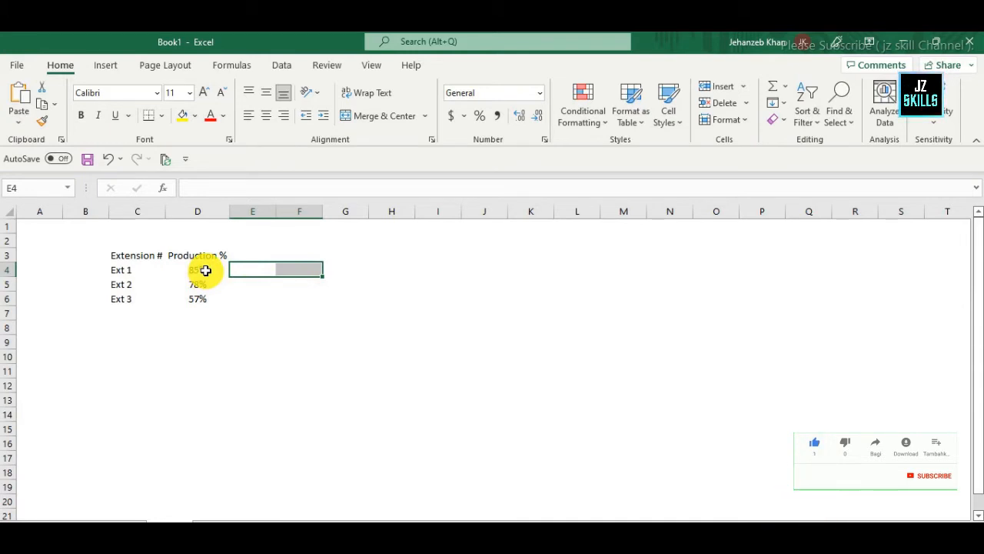
drag(206, 270, 202, 299)
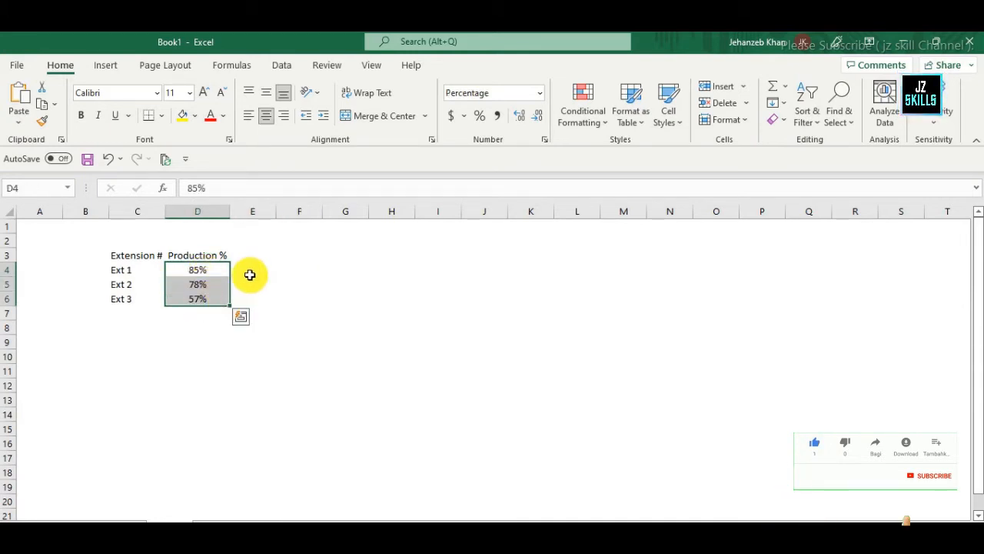
drag(242, 266, 306, 269)
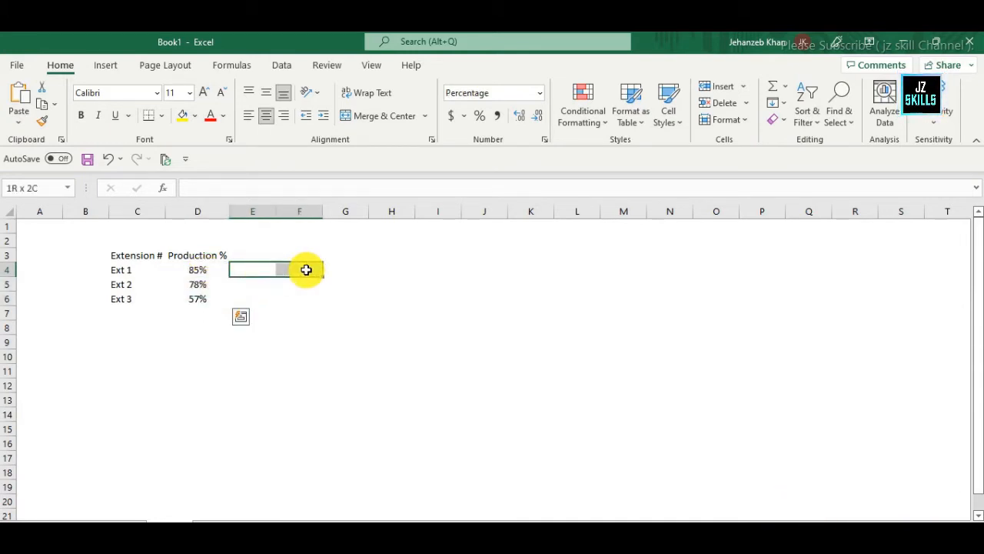
drag(203, 272, 202, 299)
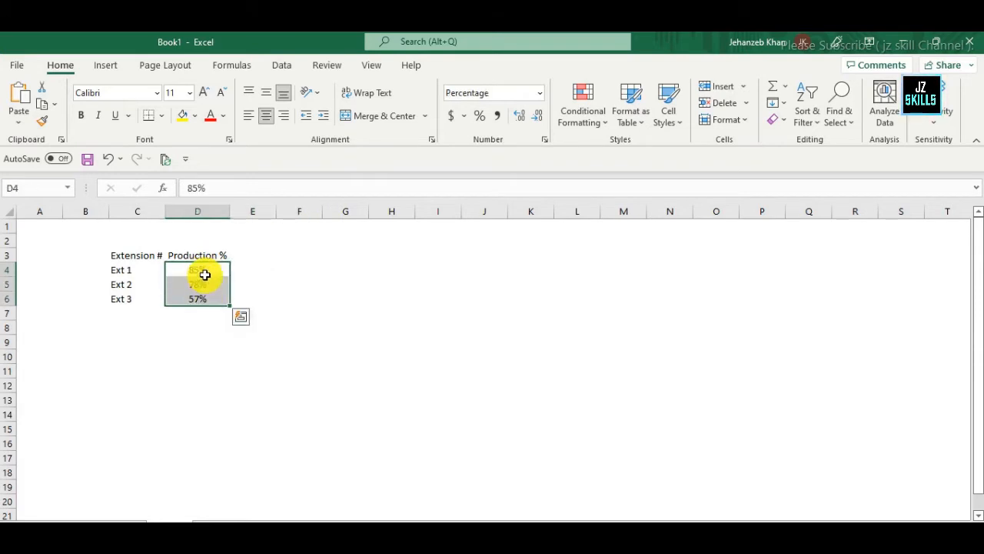
click(209, 268)
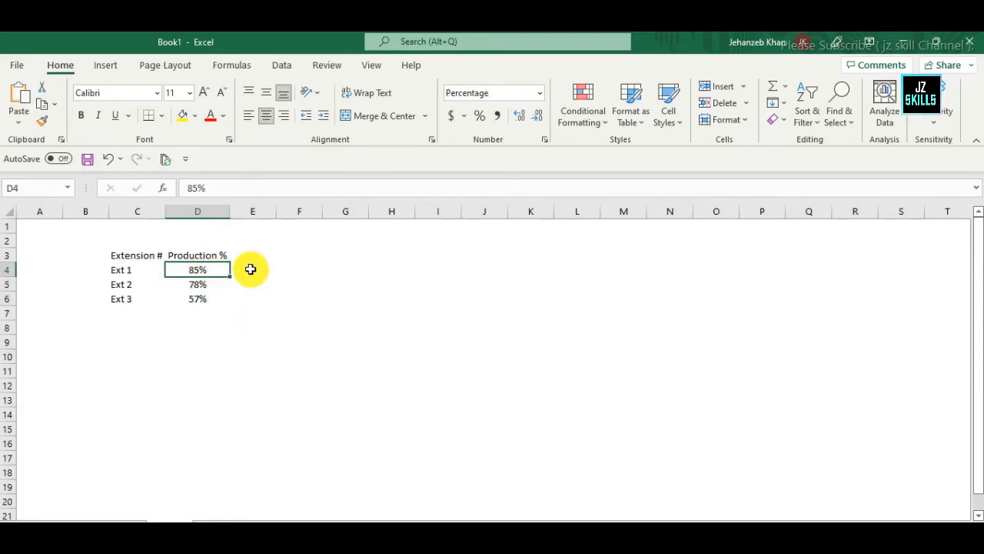
drag(250, 269, 296, 271)
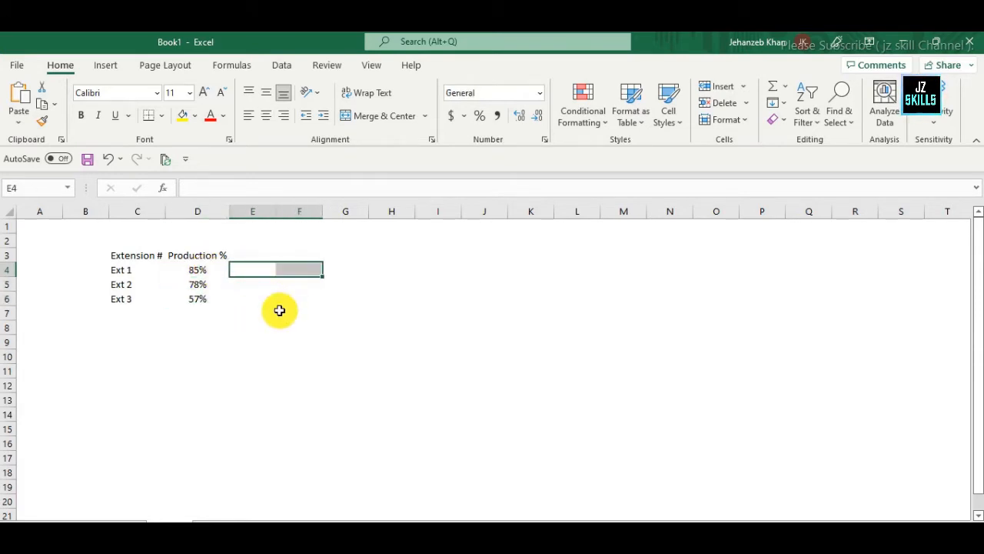
Enter the header "helper 1" in cell E3 and fill it across to F3 as "helper 2".
click(253, 254)
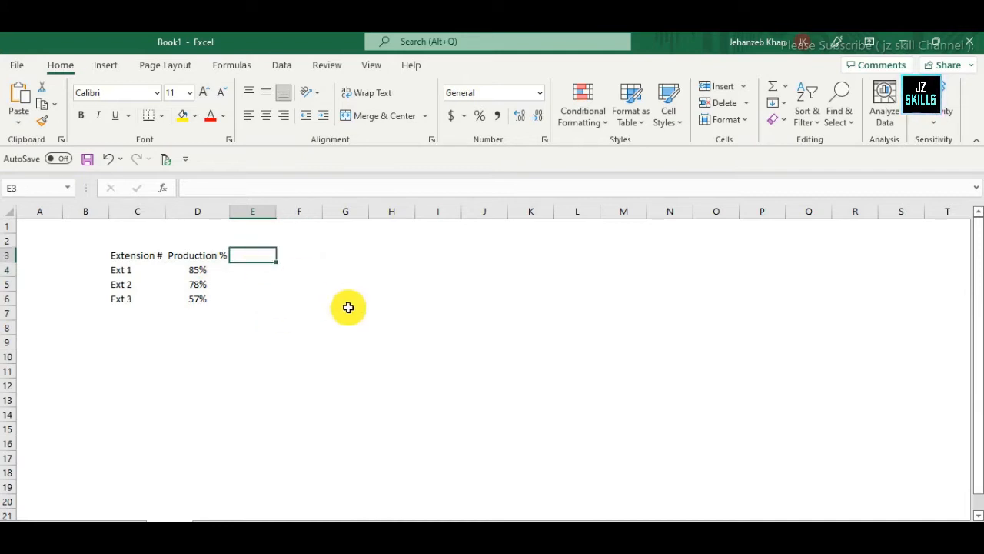
text(helper 1)
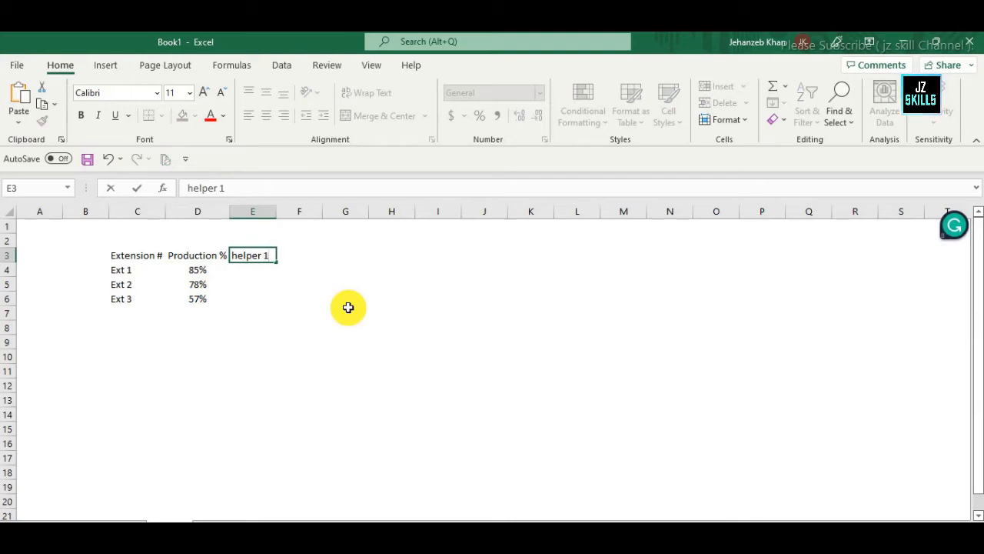
key(Tab)
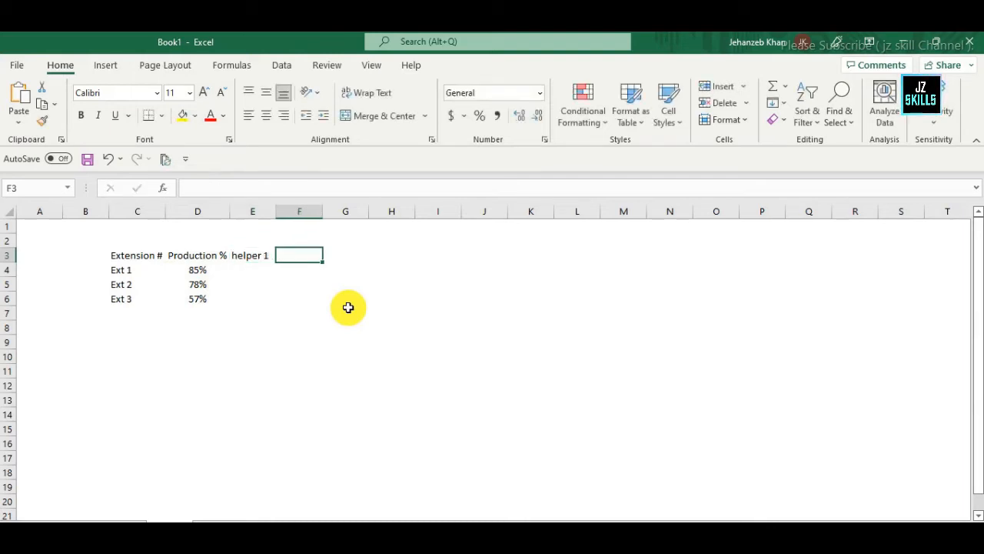
click(257, 259)
drag(274, 261, 316, 266)
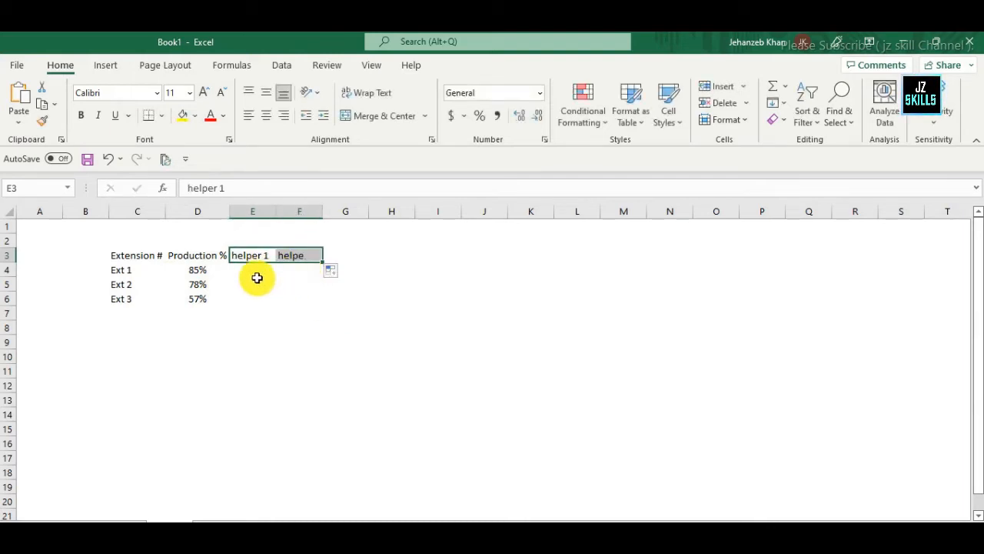
click(257, 275)
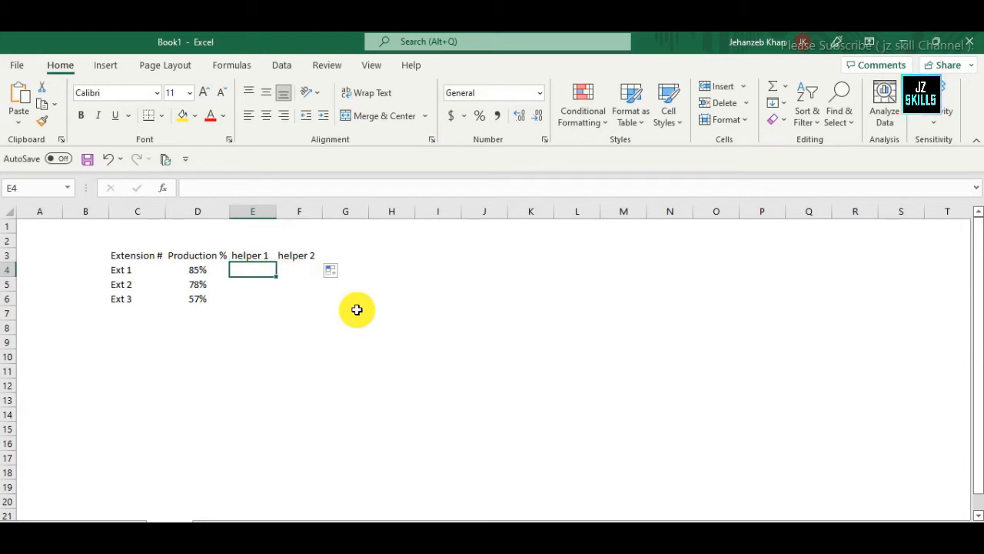
drag(202, 269, 205, 298)
click(261, 274)
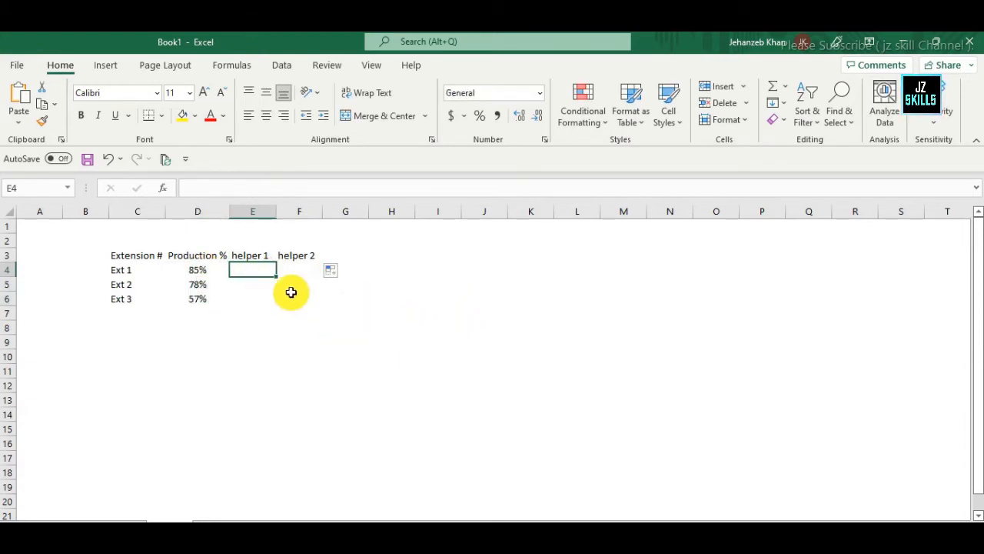
click(200, 273)
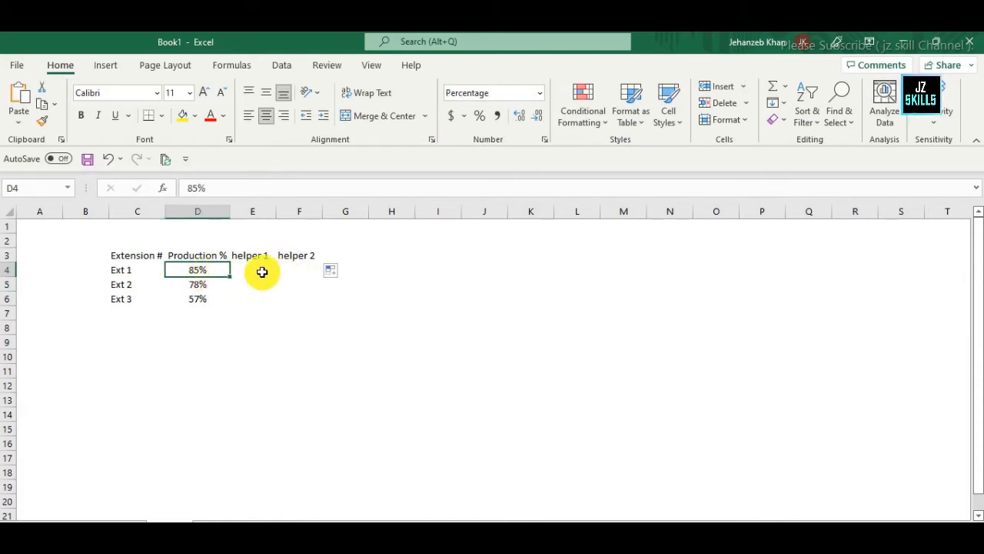
click(261, 272)
drag(204, 275, 201, 330)
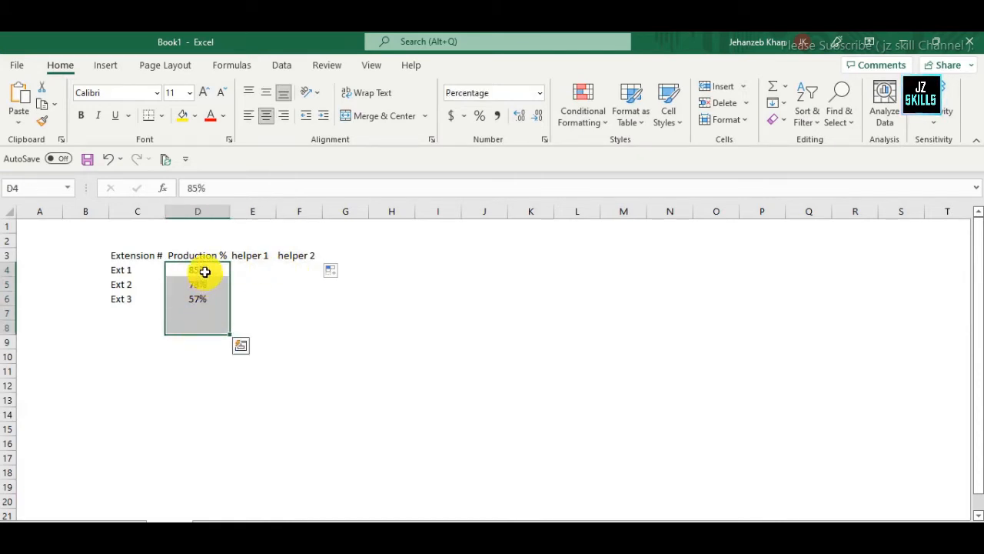
drag(204, 271, 204, 305)
Enter the formula =1-D4 in cell E4 and center that cell horizontally.
click(253, 269)
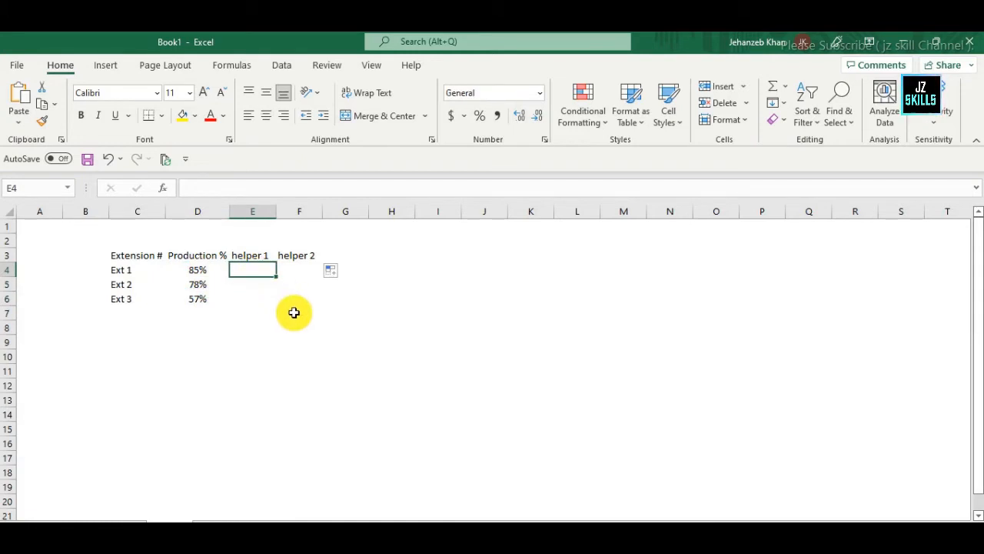
text(=)
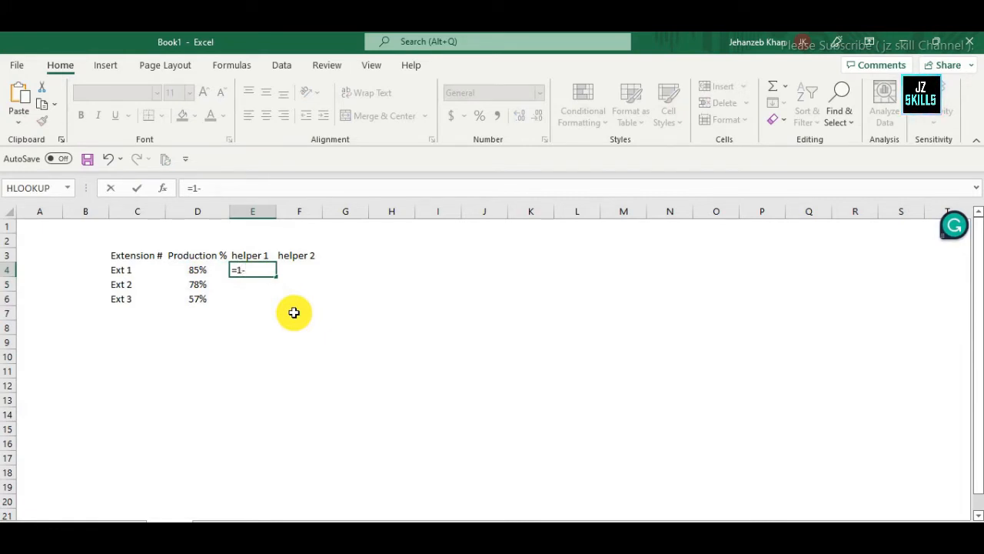
text(1-)
click(197, 271)
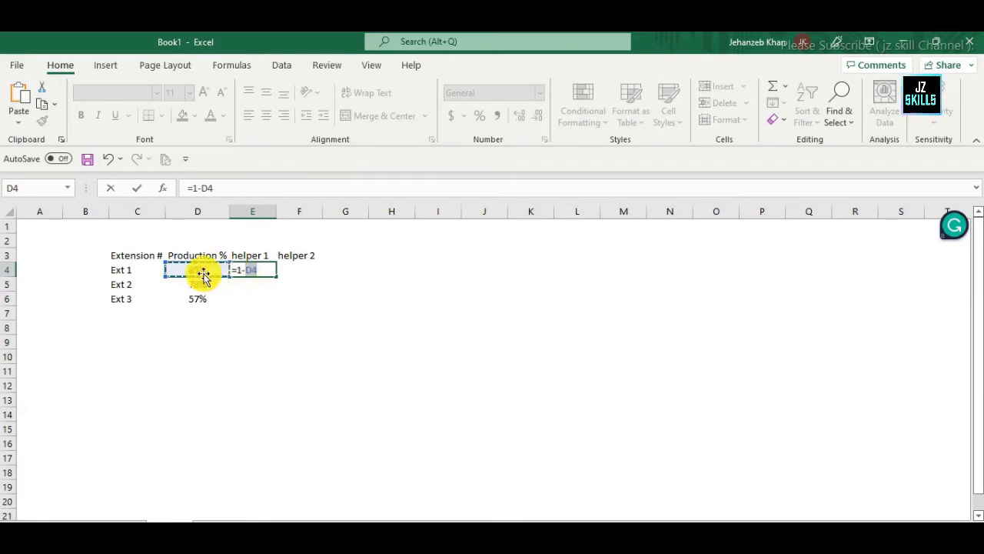
key(Return)
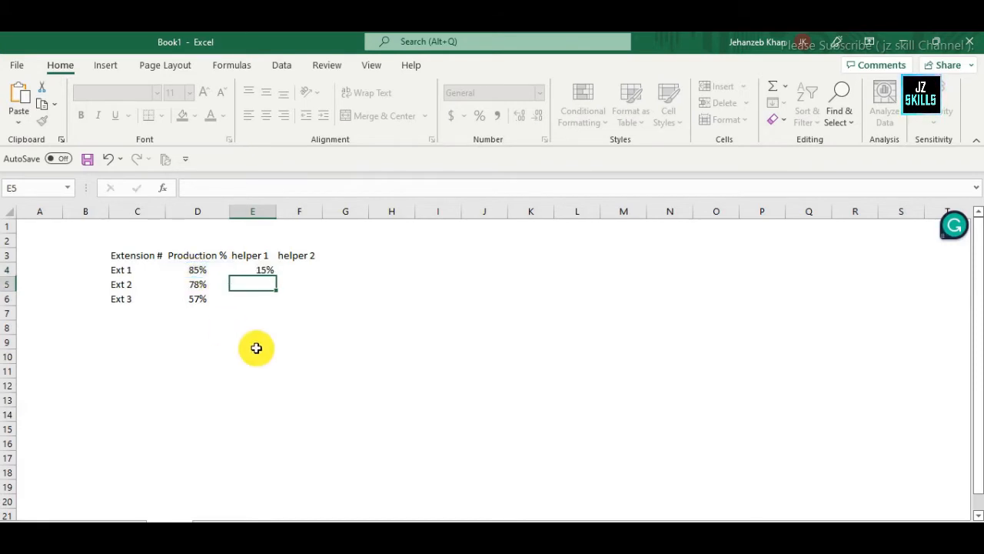
click(268, 266)
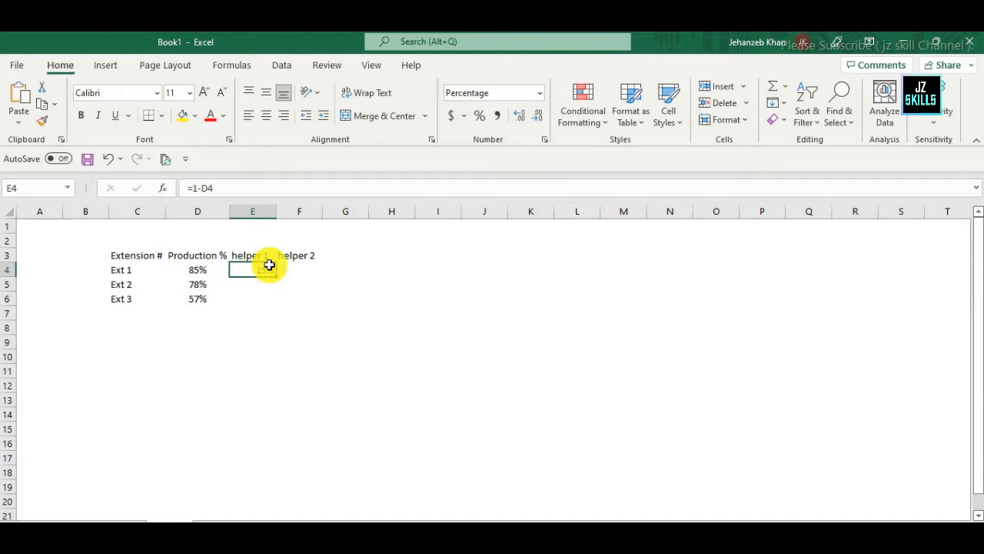
click(266, 115)
Fill the helper 1 formula from E4 down to E6.
click(213, 272)
drag(213, 273, 251, 272)
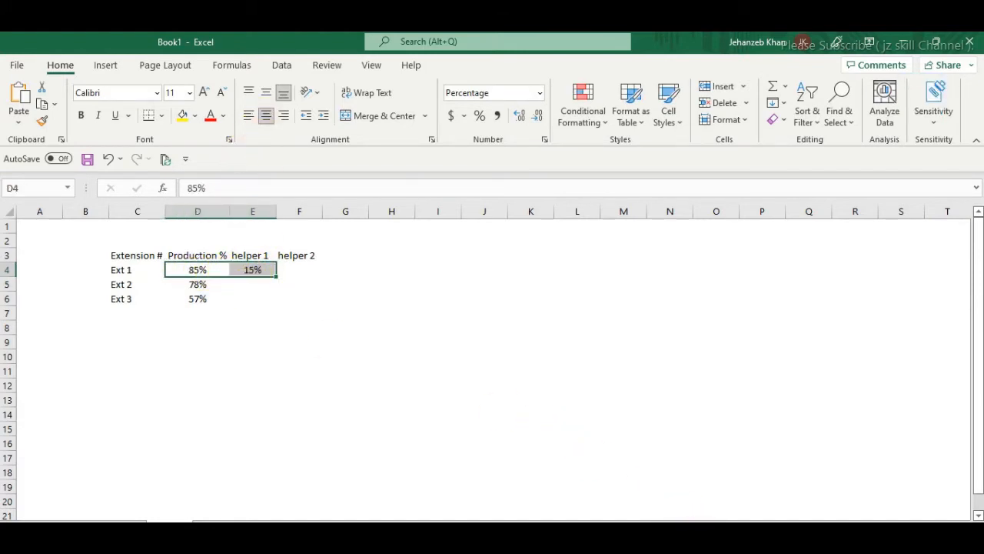
click(262, 283)
click(271, 271)
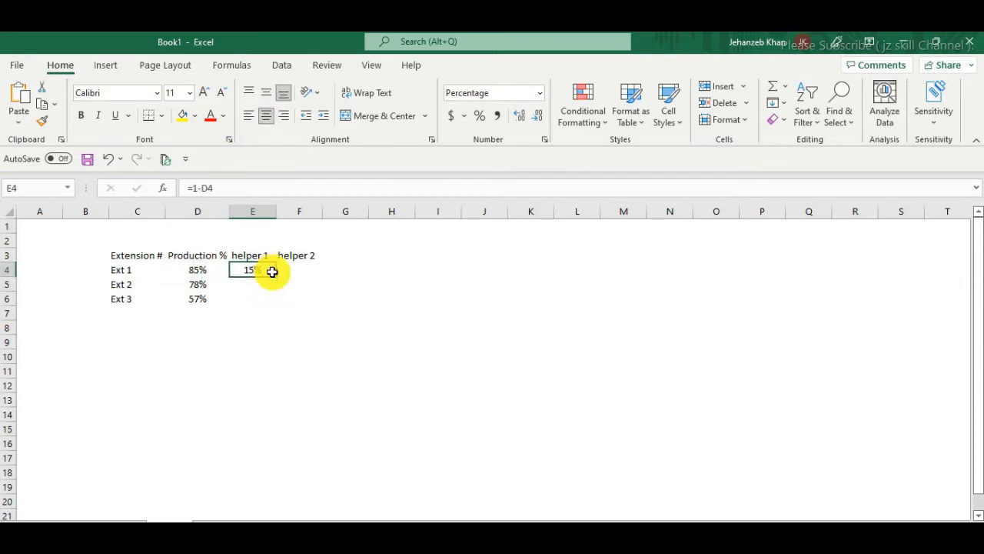
drag(276, 303, 275, 303)
click(341, 296)
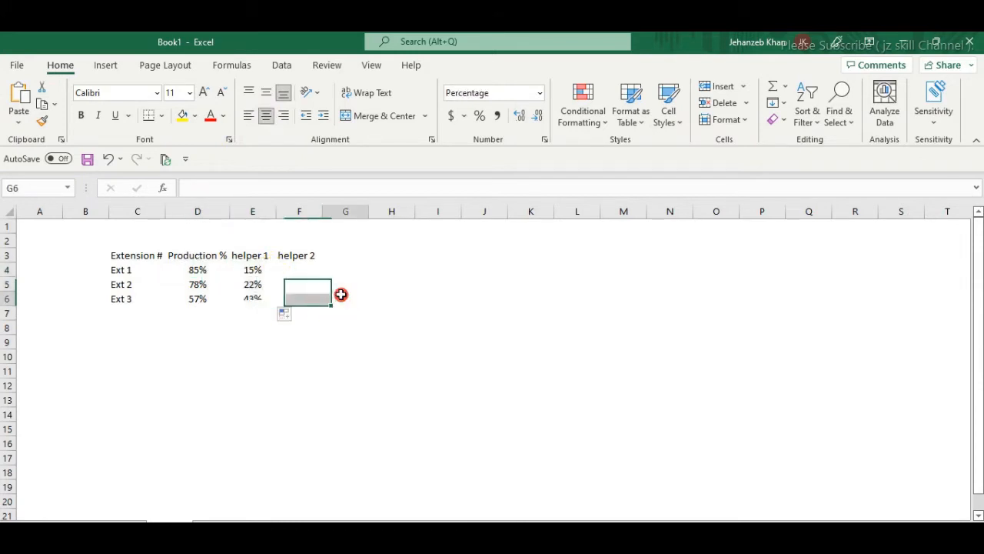
drag(206, 270, 242, 299)
Enter the formula =E4+D4 in cell F4 under the helper 2 header.
click(299, 270)
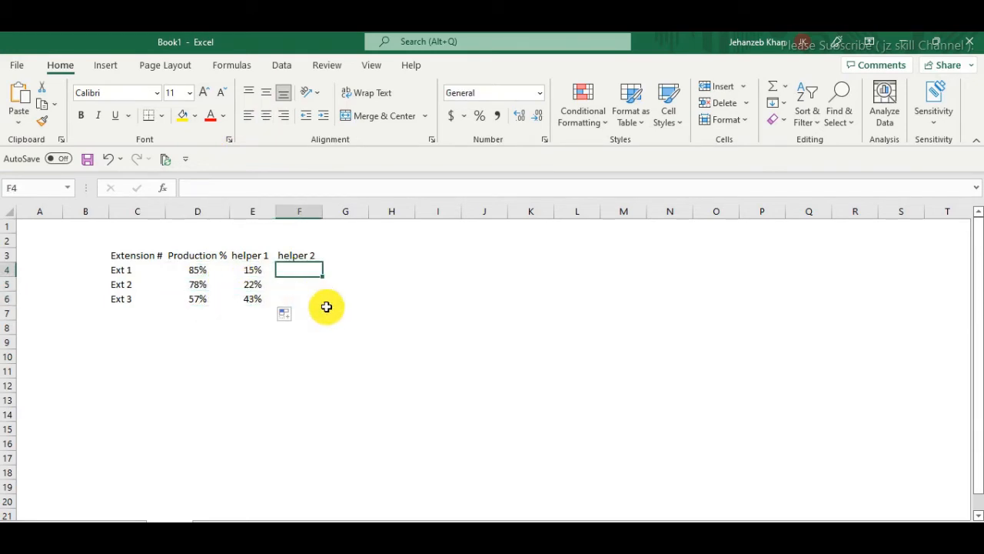
text(=)
click(250, 269)
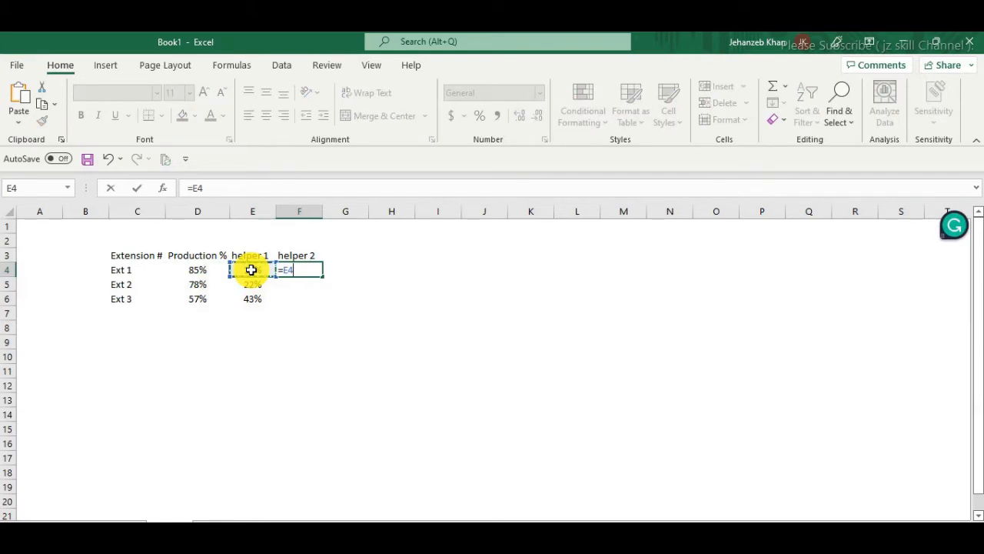
text(+)
click(197, 270)
key(Return)
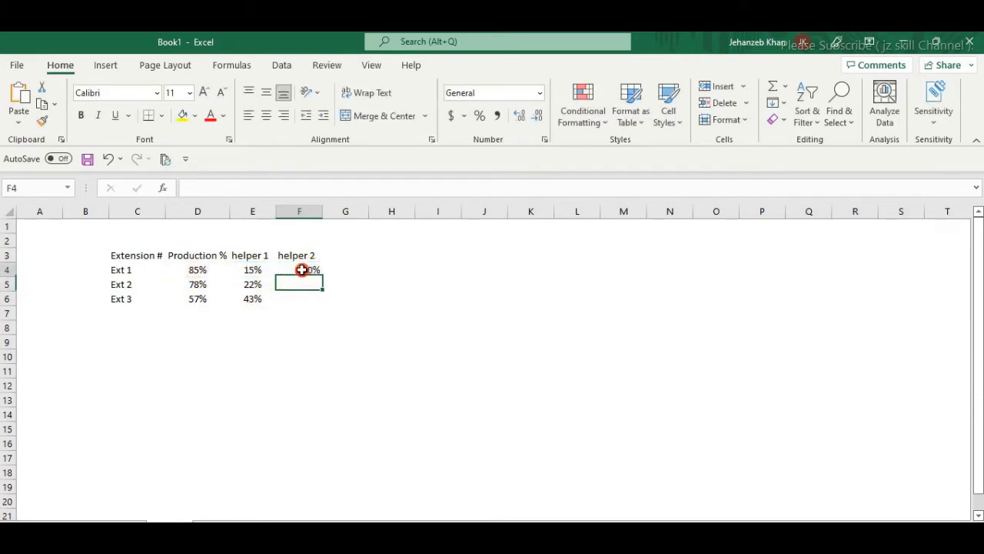
Fill the helper 2 formula from F4 down to F6 and center those cells horizontally.
click(302, 270)
drag(323, 275, 323, 304)
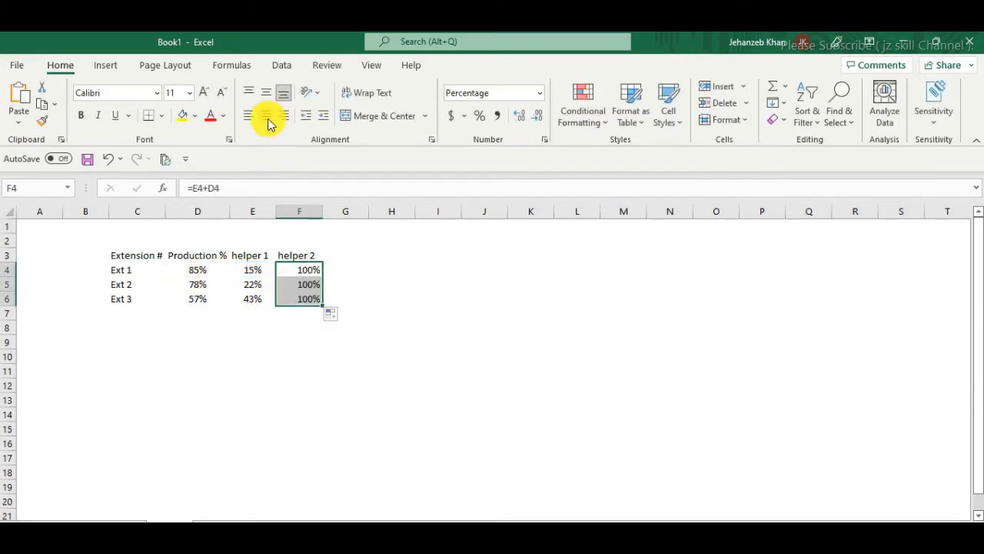
click(333, 256)
click(330, 311)
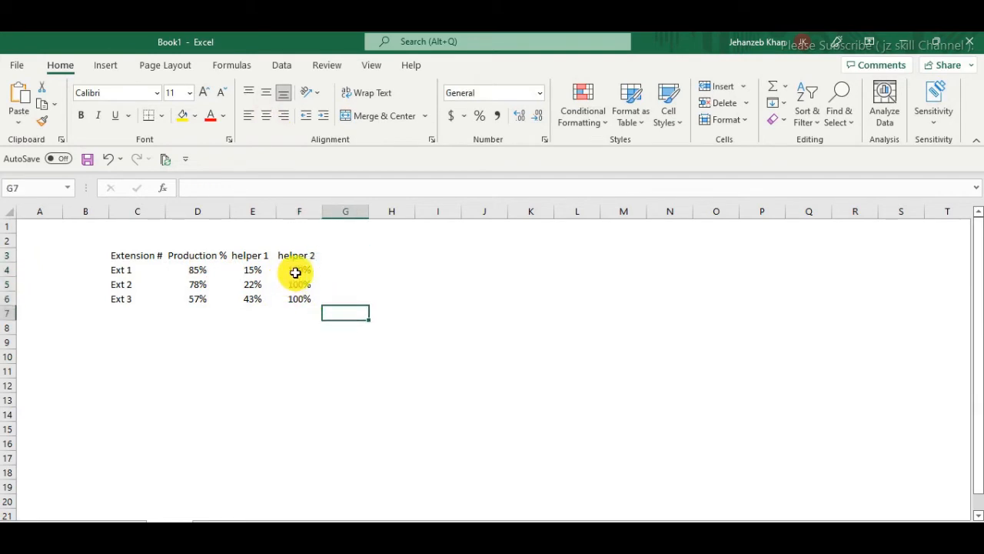
drag(295, 272, 301, 301)
click(347, 299)
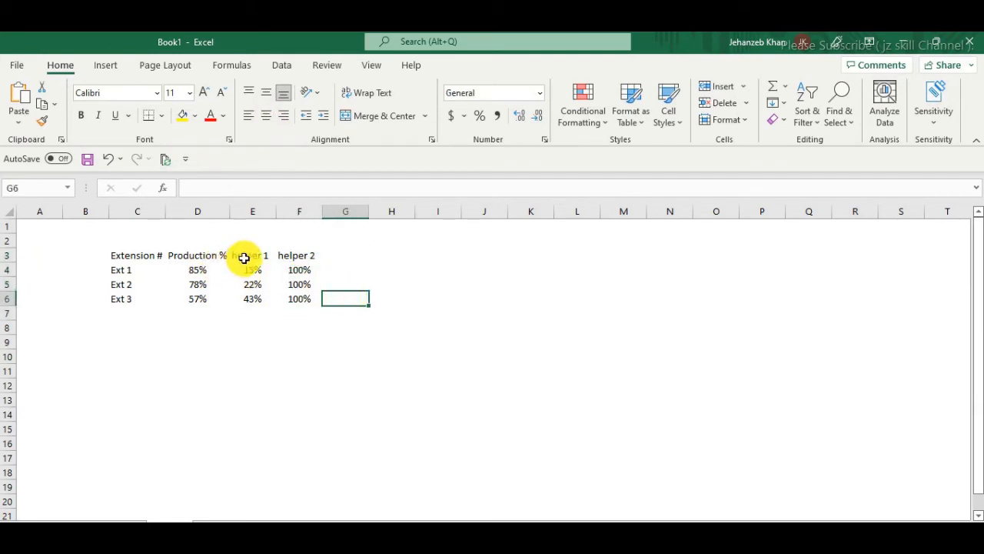
Highlight the helper 1 and helper 2 header cells E3:F3 with a yellow fill.
drag(244, 258, 299, 302)
click(182, 114)
click(388, 312)
Enter the label "data" in cell D2 above the Production % header.
click(195, 257)
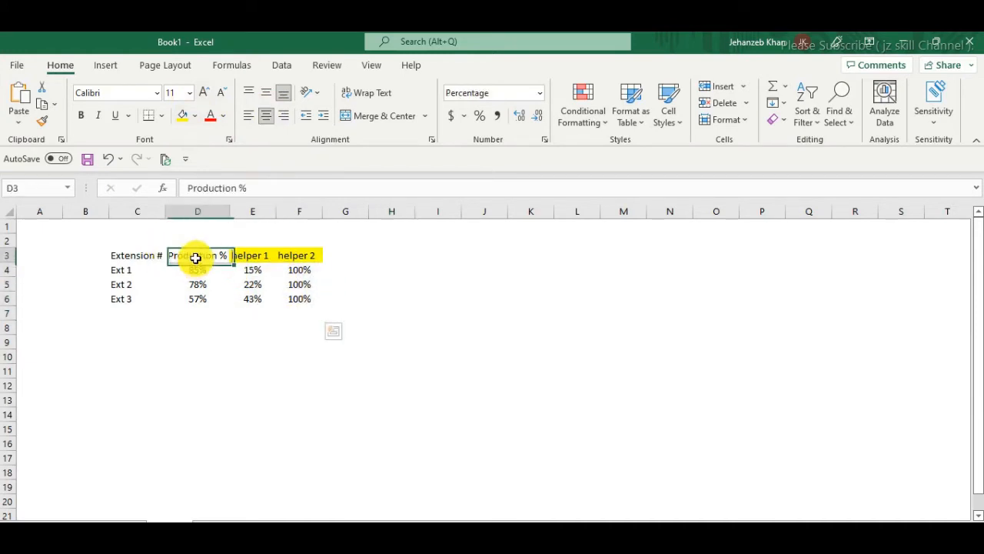
click(206, 240)
text(data)
click(218, 311)
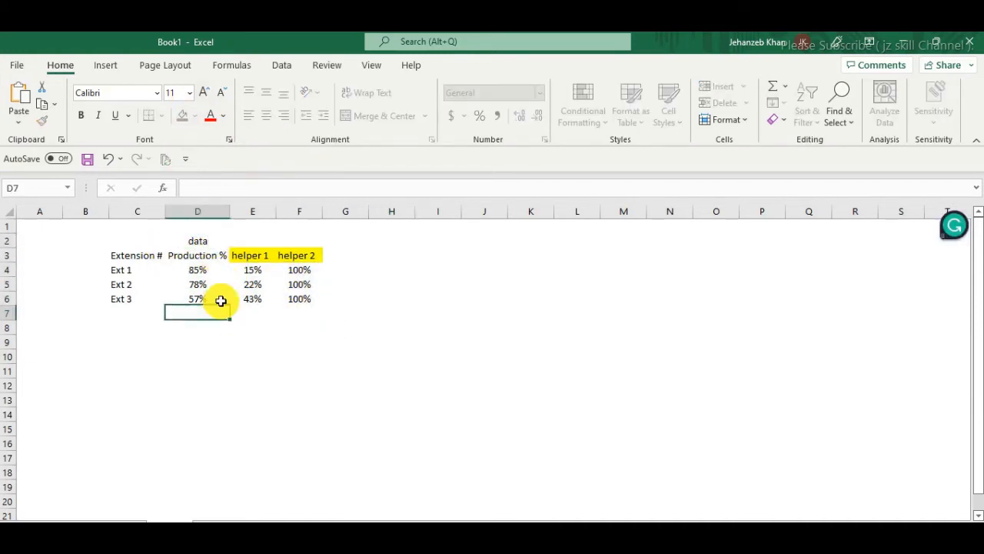
drag(202, 271, 208, 298)
click(444, 340)
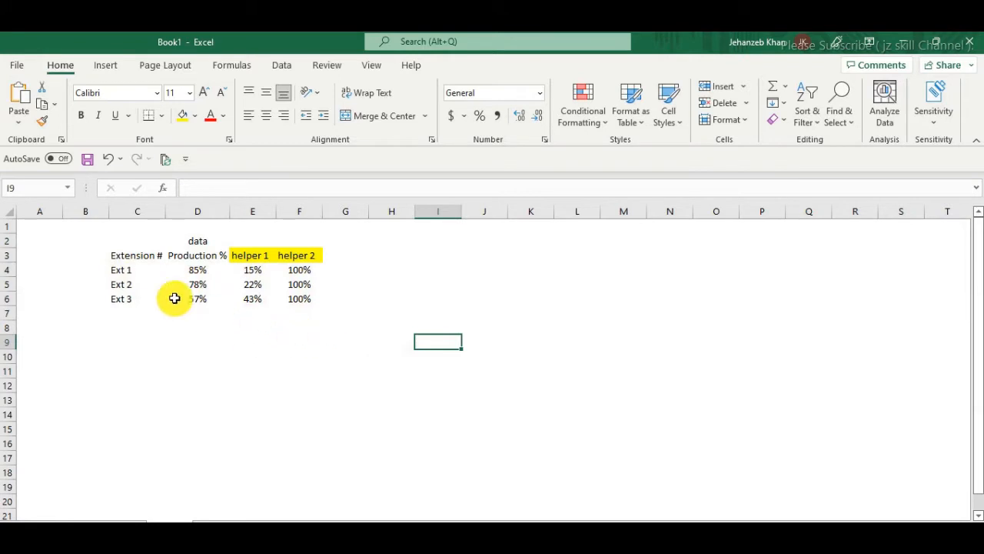
drag(120, 270, 305, 275)
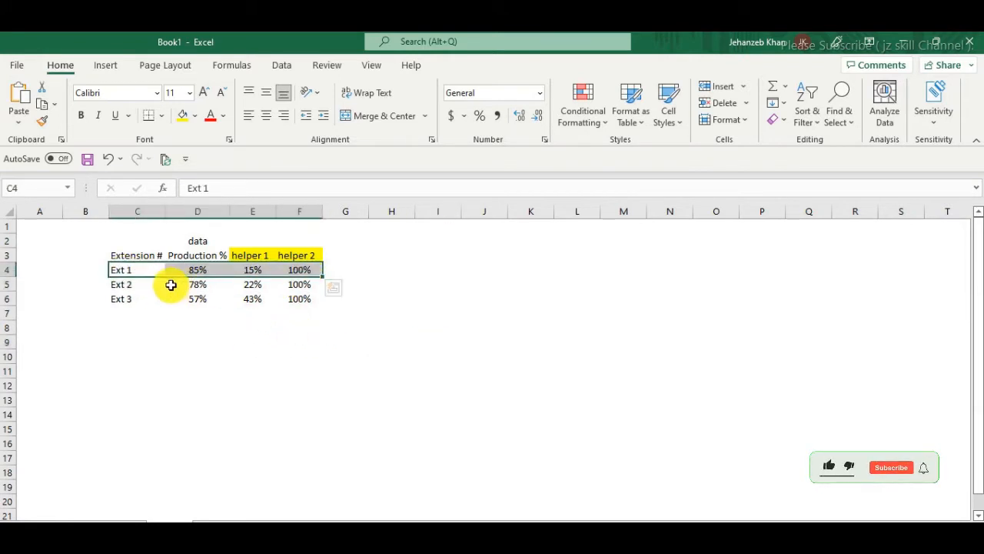
drag(136, 283, 311, 292)
drag(141, 299, 266, 297)
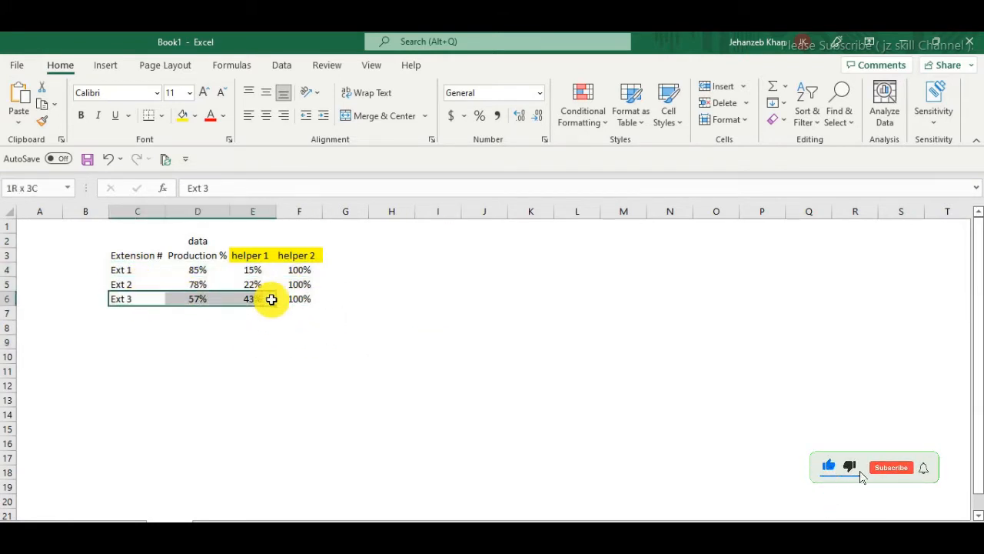
click(253, 356)
click(83, 327)
click(666, 311)
click(96, 342)
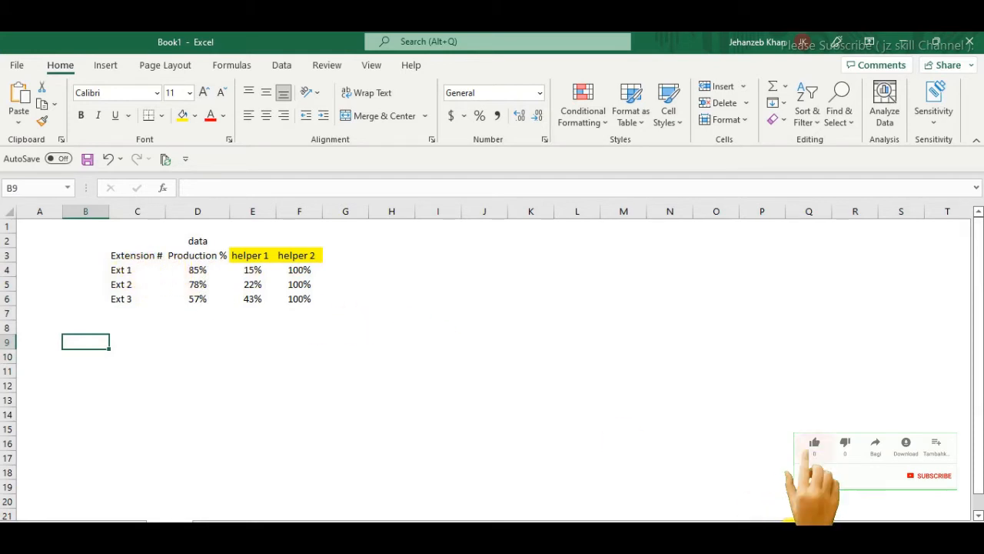
Insert a doughnut chart from the Ext 1 row C4:F4 and place it beside the table over columns H to O.
drag(123, 270, 300, 269)
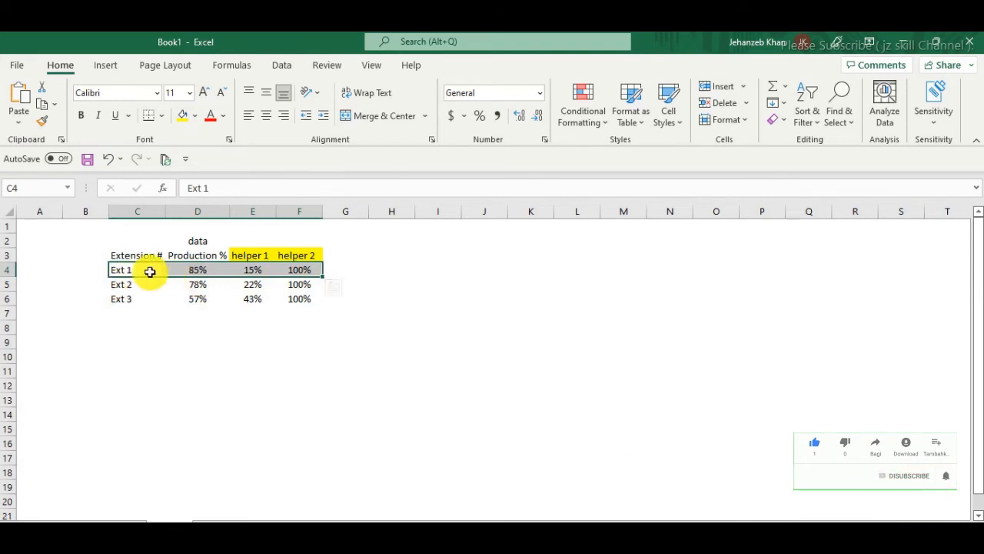
drag(134, 270, 325, 270)
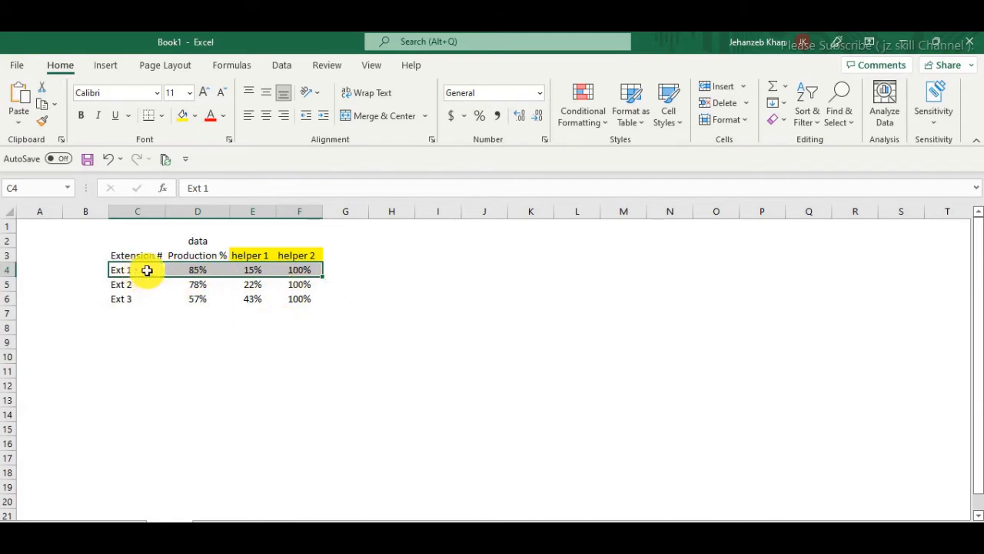
click(108, 65)
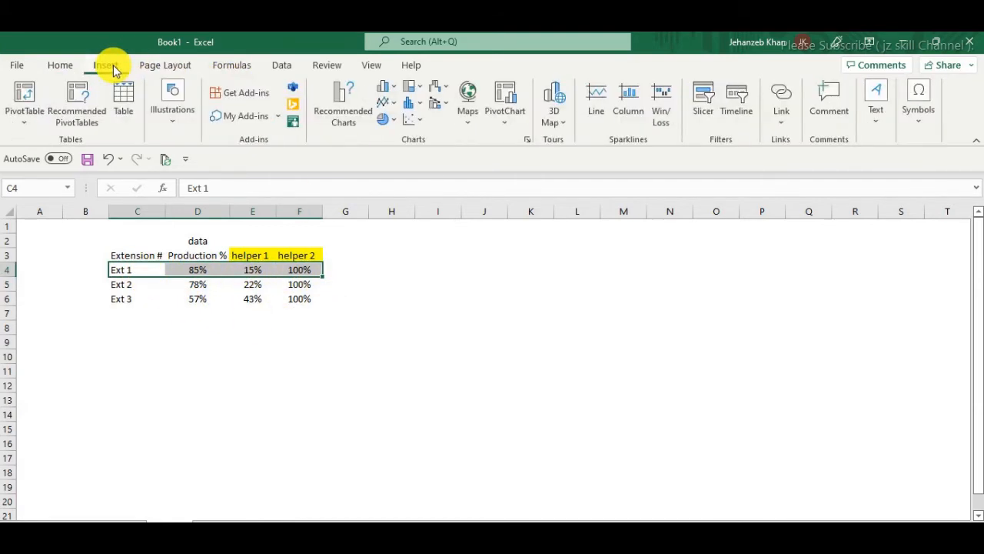
click(391, 121)
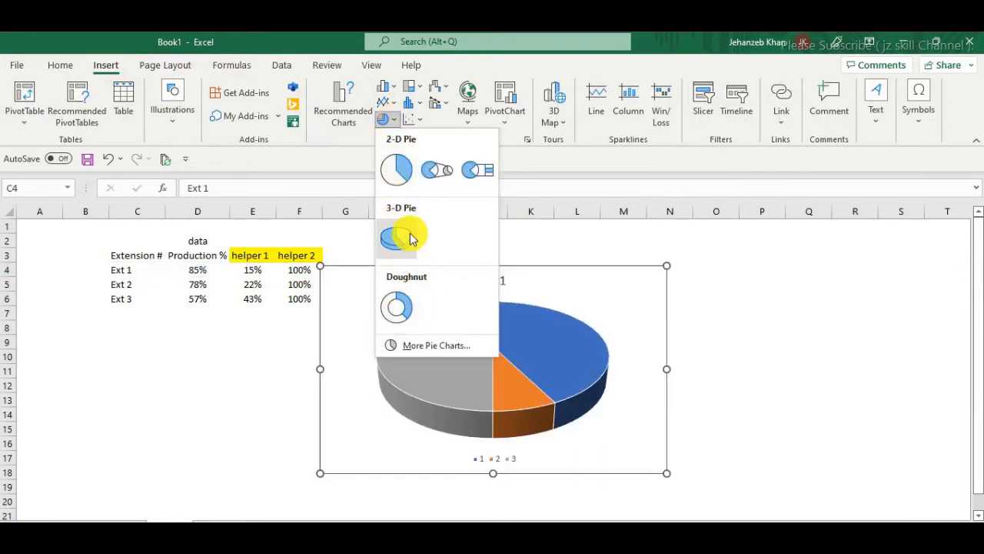
click(406, 312)
drag(593, 266, 662, 259)
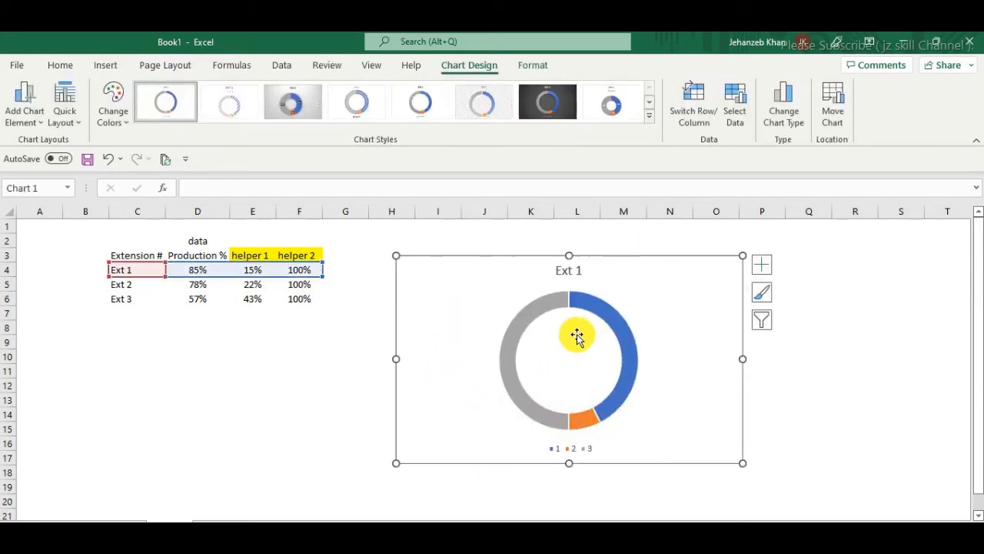
mouse_move(554, 305)
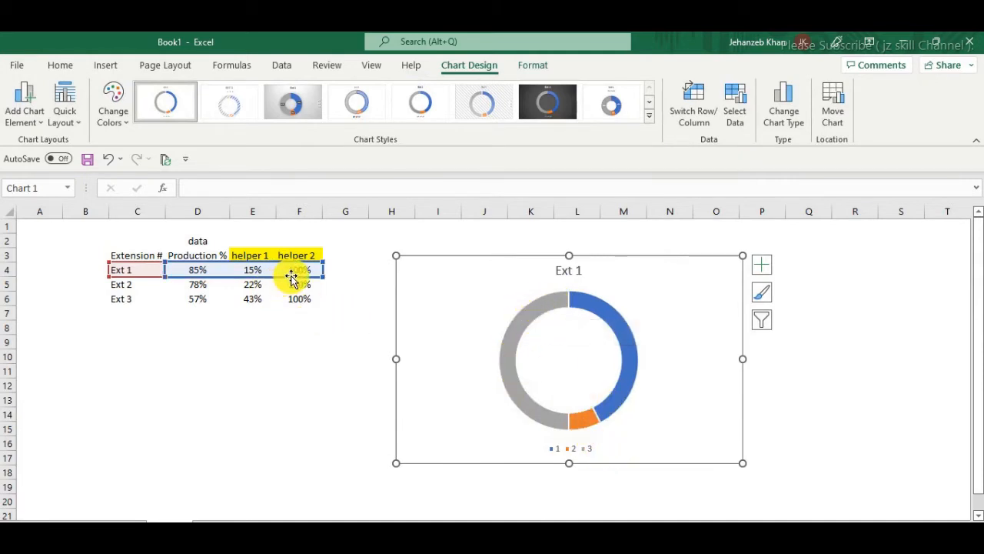
mouse_move(545, 425)
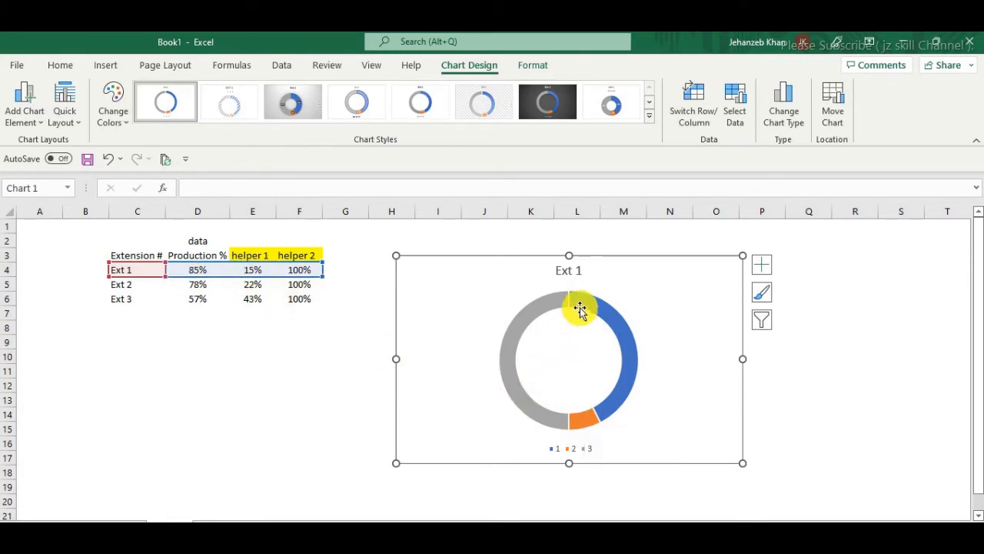
mouse_move(591, 302)
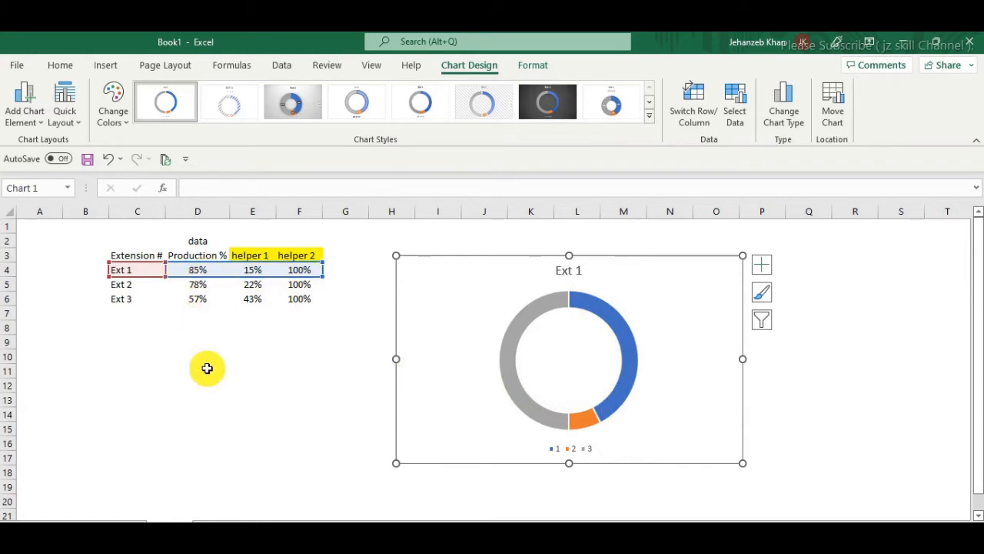
click(204, 211)
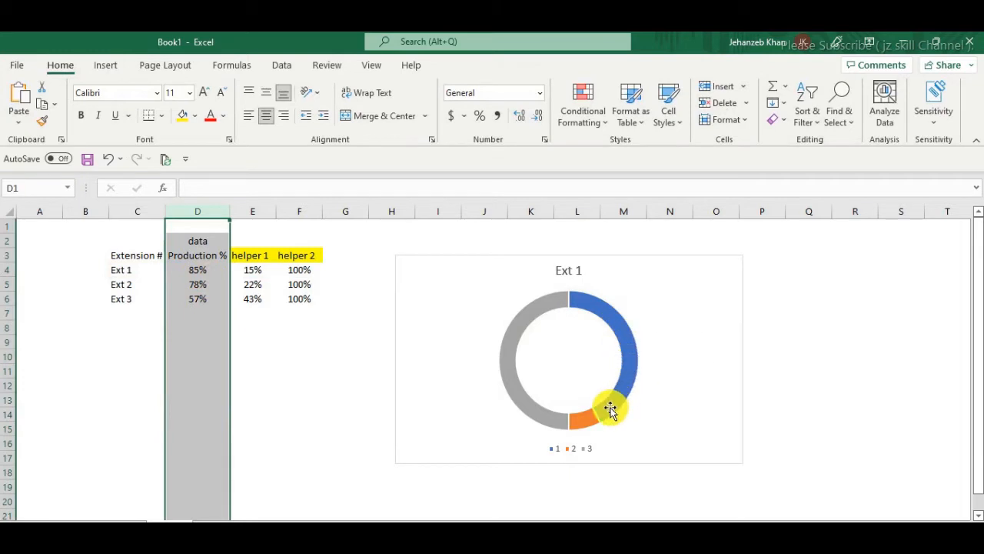
mouse_move(623, 349)
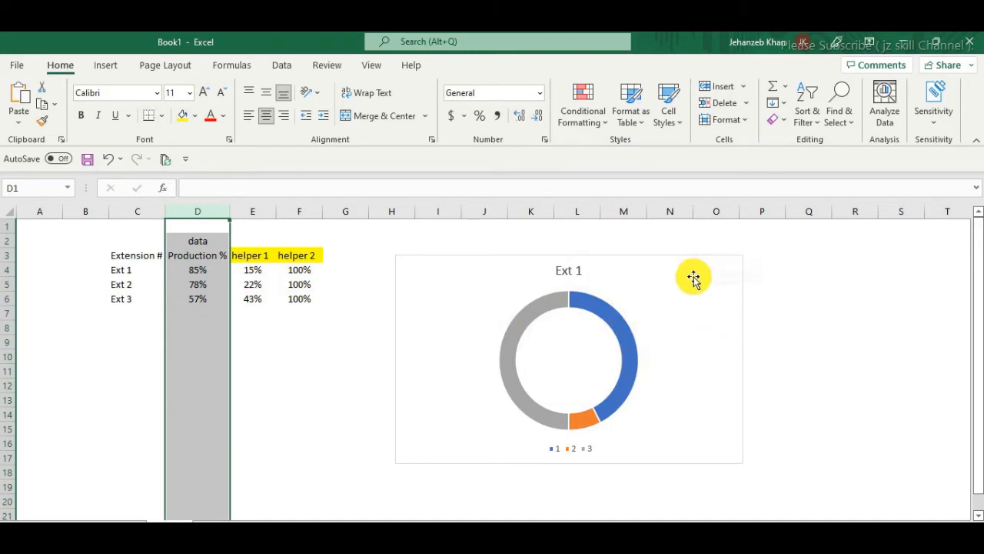
Delete the title and the legend from the Ext 1 doughnut chart.
click(581, 273)
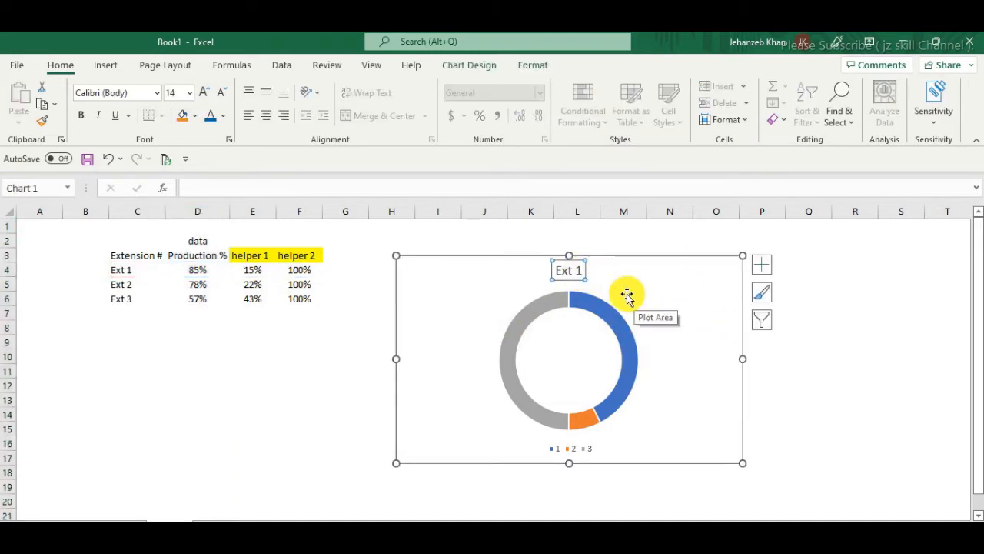
key(Delete)
click(593, 451)
key(Delete)
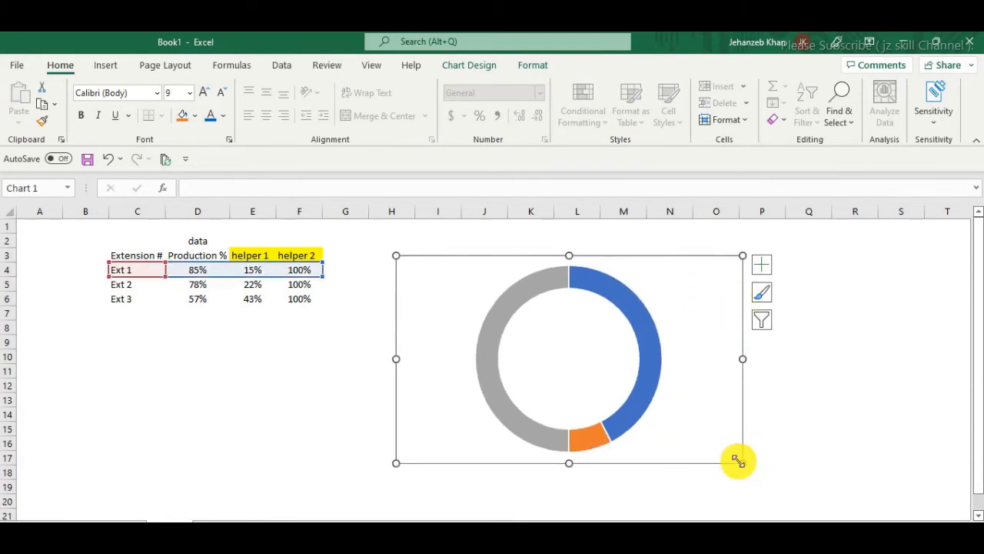
Remove the outline around the doughnut chart's chart area by setting it to No Outline.
right_click(665, 266)
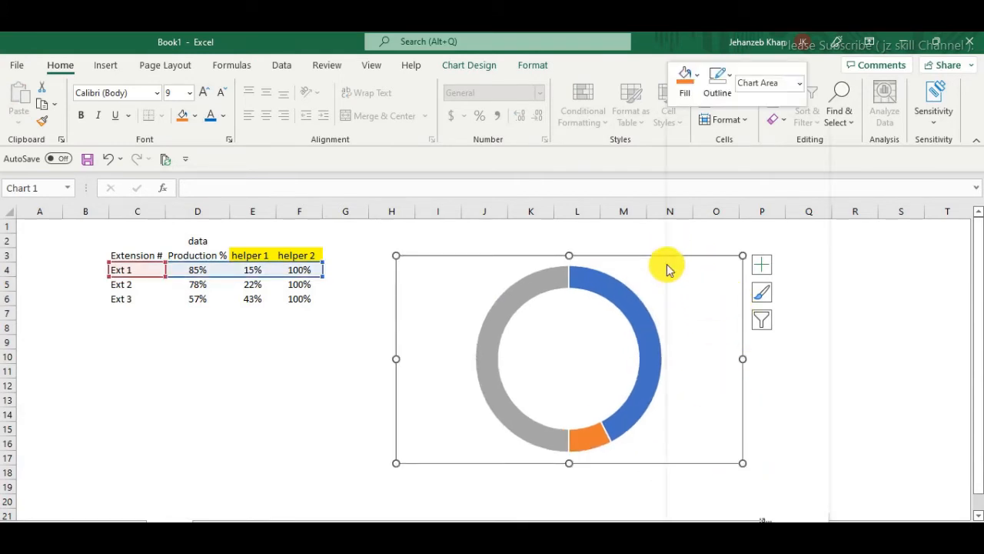
click(718, 95)
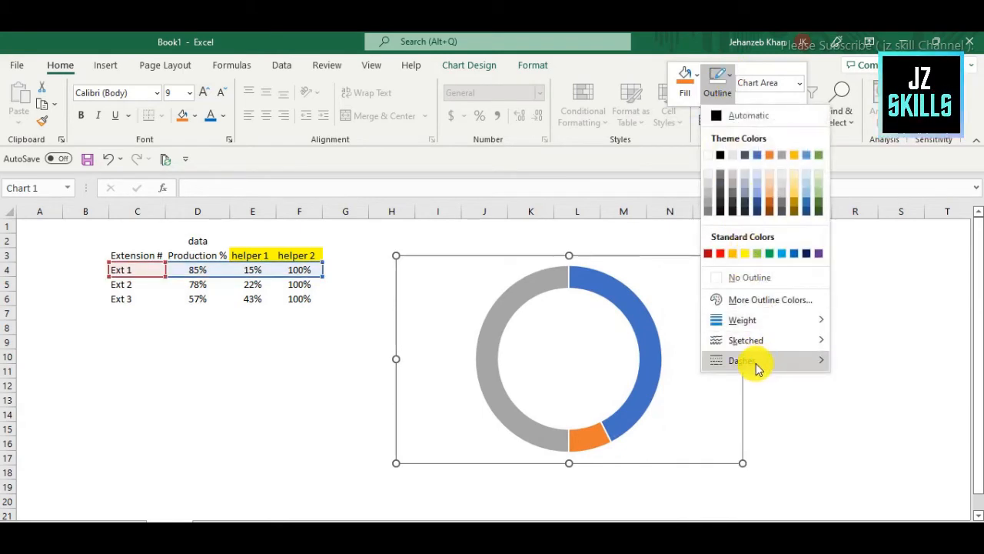
click(771, 283)
click(808, 371)
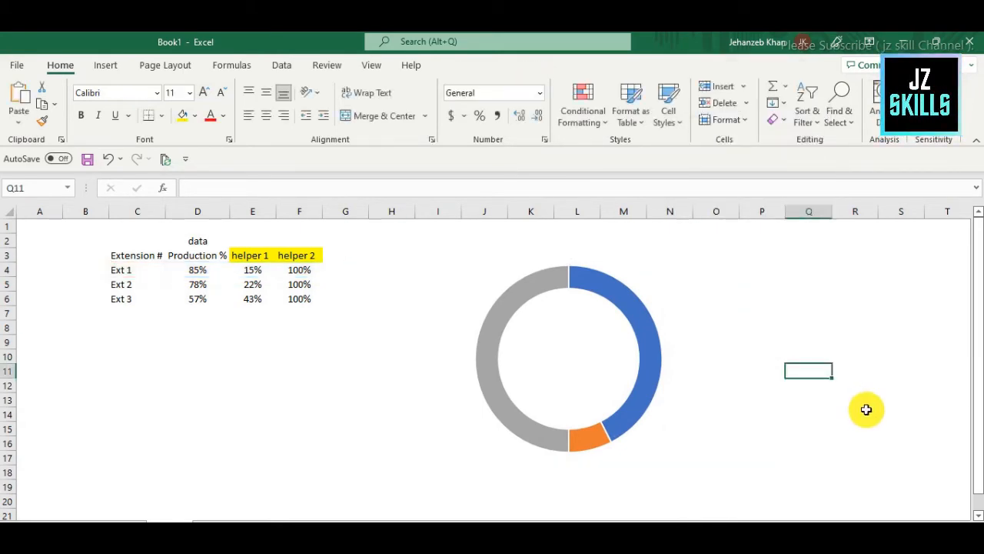
click(855, 413)
Move the doughnut chart slightly upward and closer to the data table.
click(725, 315)
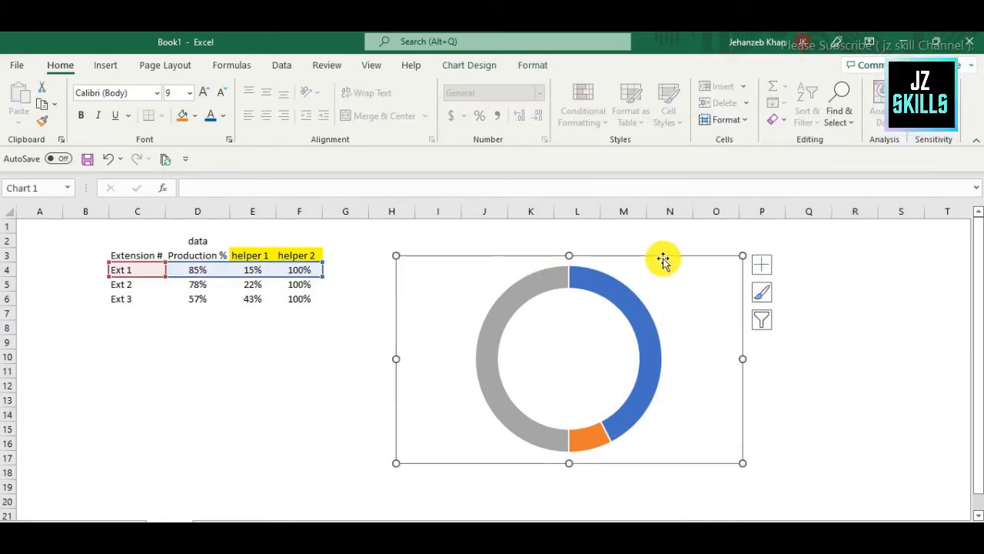
drag(664, 259, 623, 244)
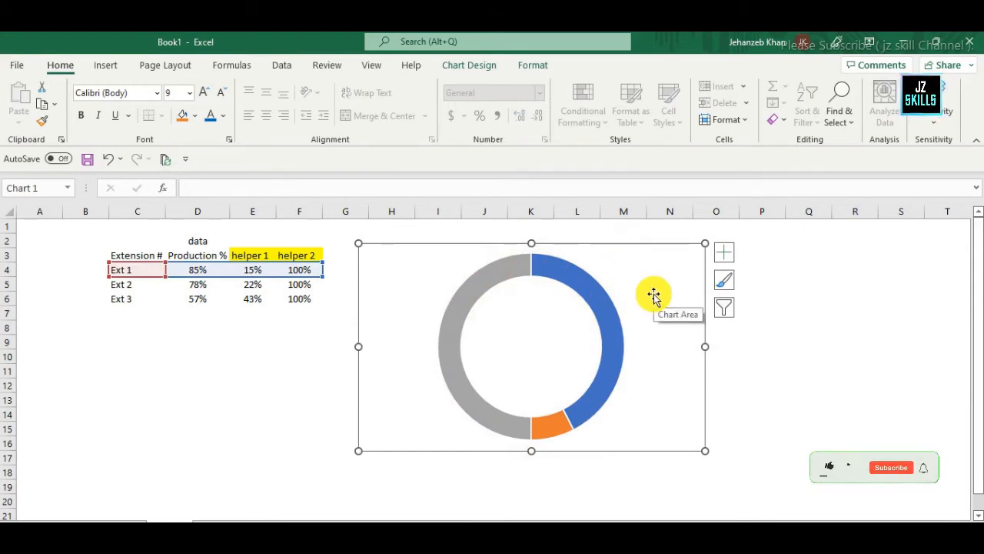
click(775, 352)
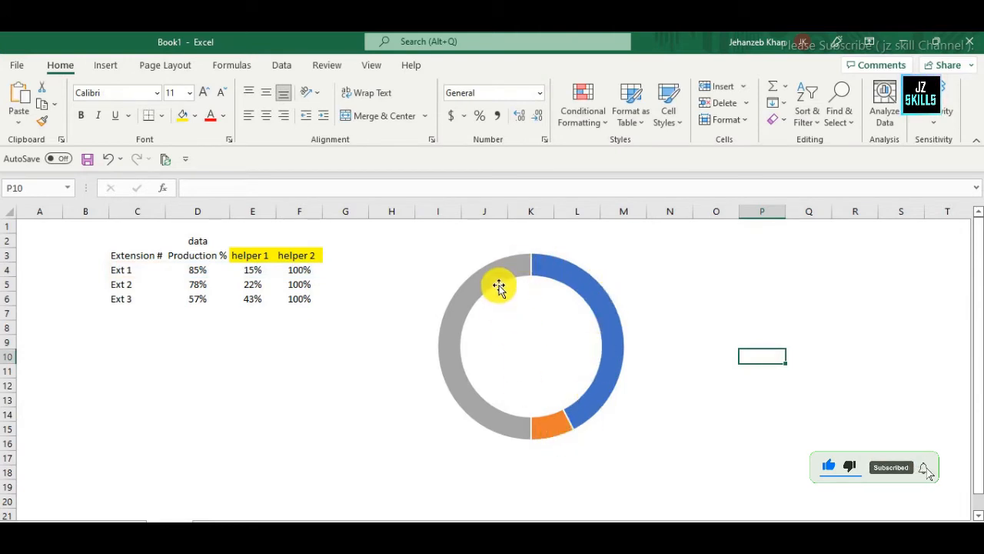
Set the angle of first slice of the Ext 1 doughnut series to 270°.
click(602, 272)
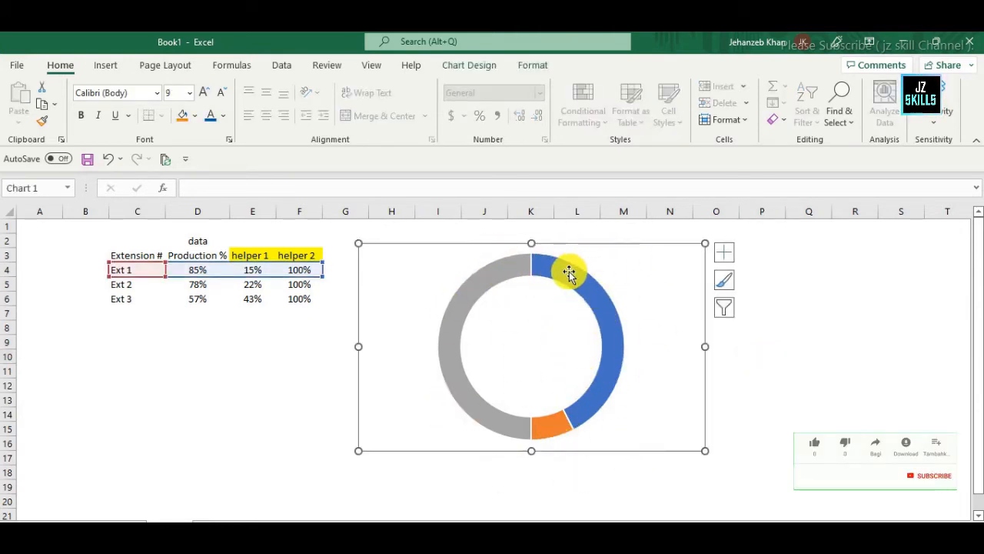
click(489, 284)
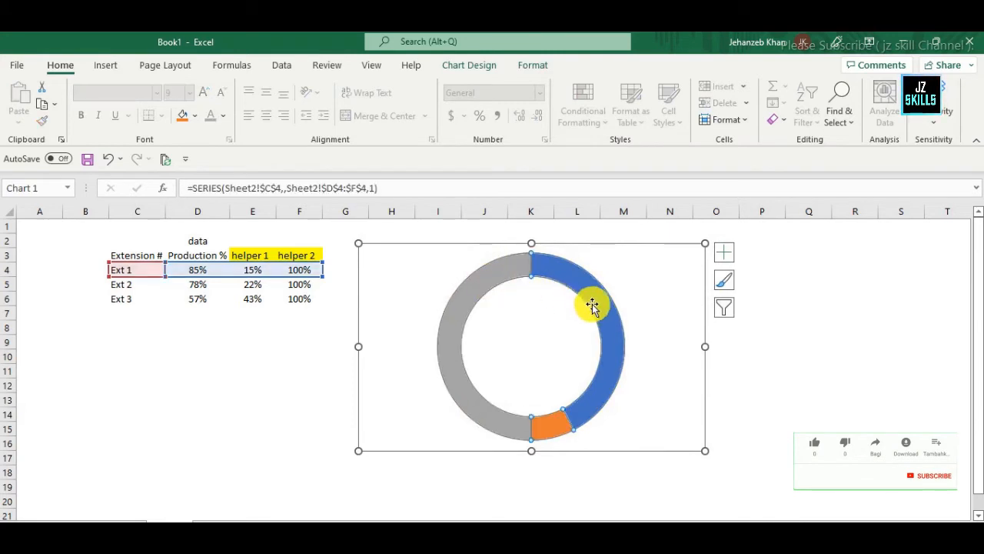
right_click(509, 273)
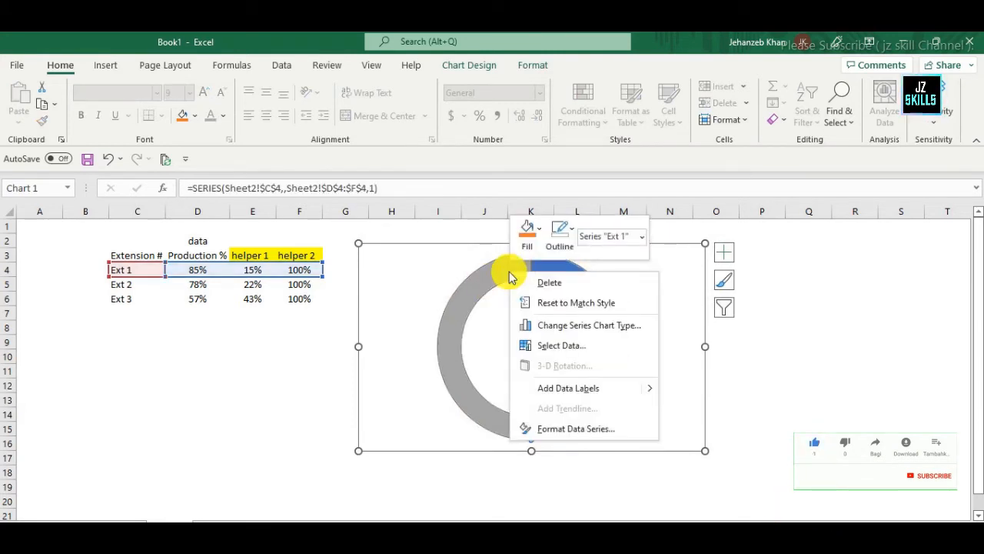
click(566, 437)
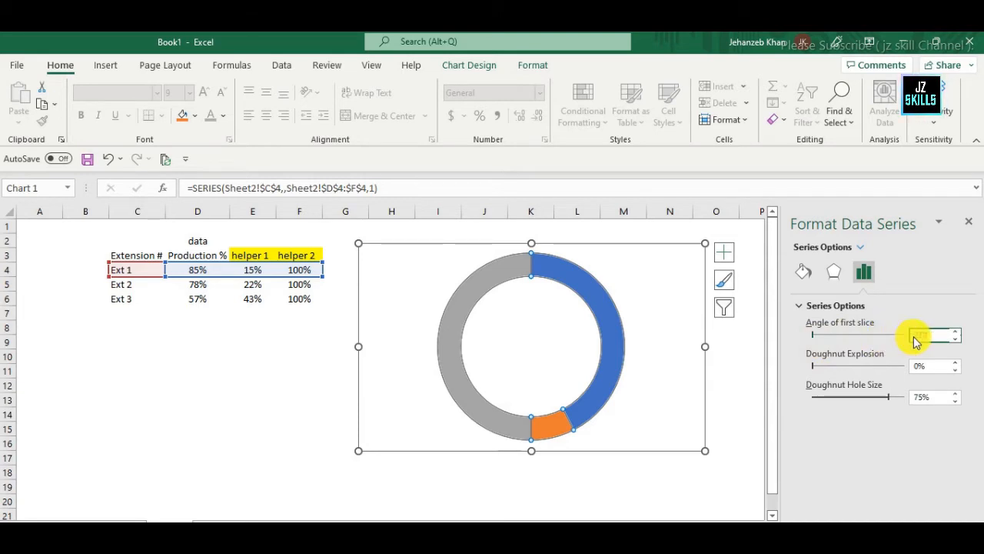
click(652, 480)
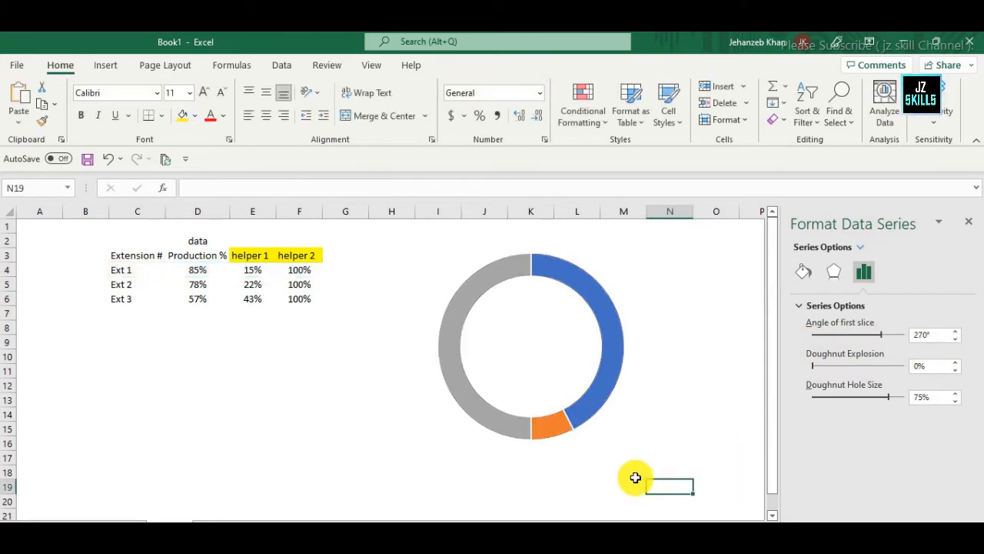
click(650, 423)
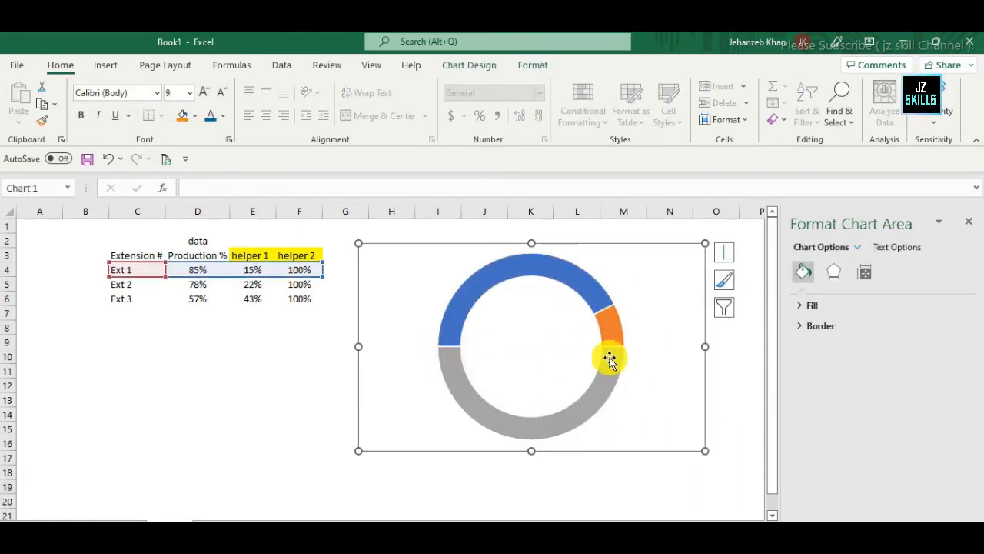
mouse_move(588, 246)
mouse_down()
mouse_move(551, 243)
mouse_move(594, 244)
mouse_up()
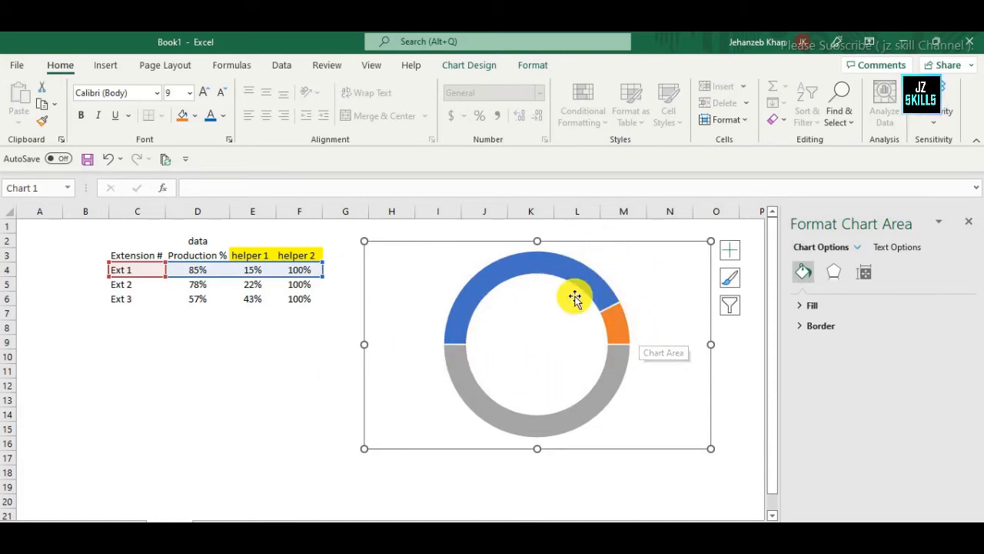
click(538, 265)
click(615, 341)
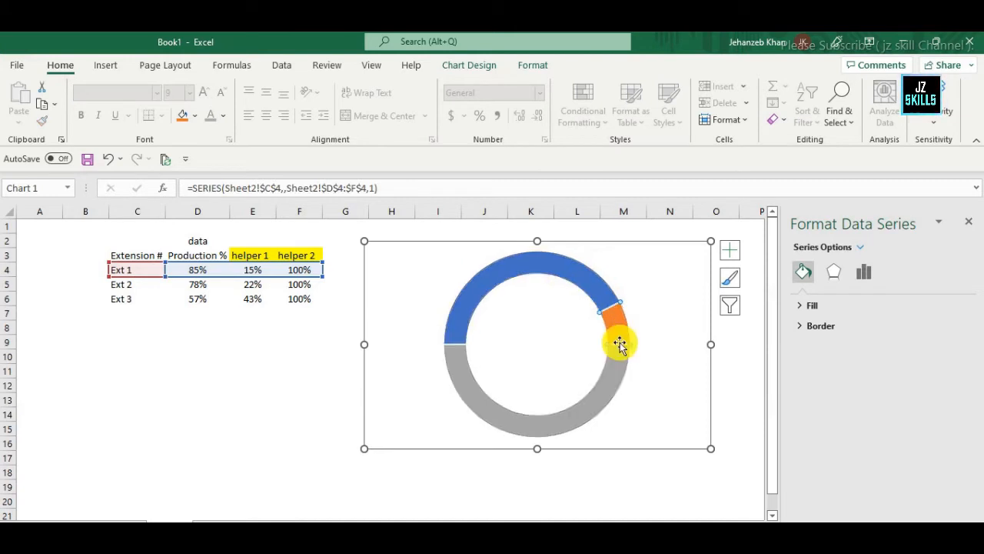
click(613, 389)
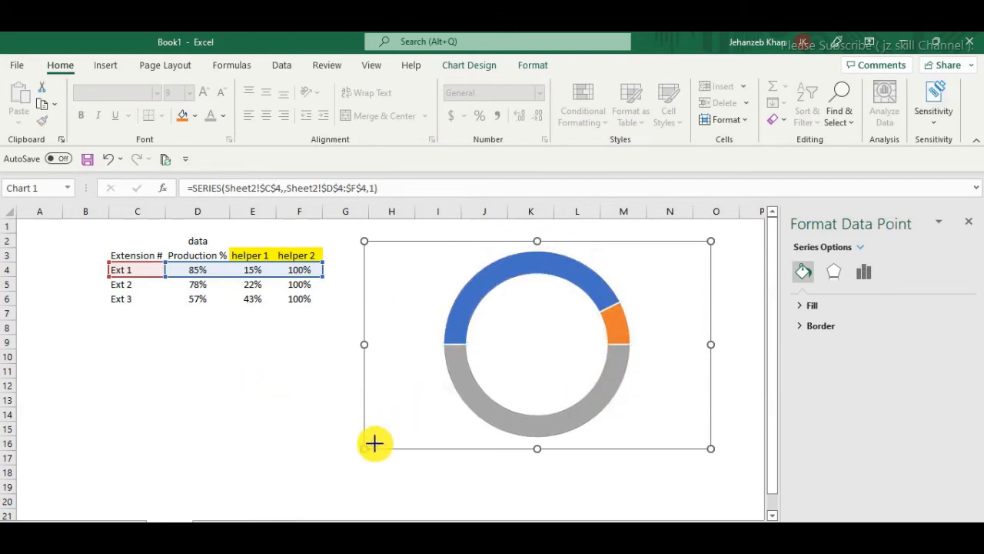
Shrink the Ext 1 doughnut chart and move it directly below the data table, under the Extension # and Production % columns.
drag(375, 443, 452, 409)
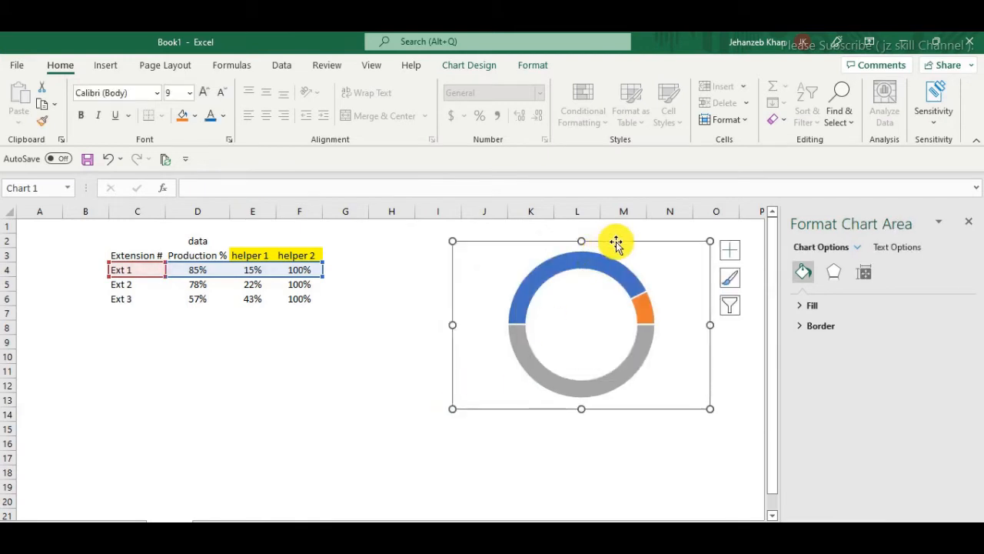
drag(616, 243, 570, 305)
drag(420, 432, 462, 421)
drag(626, 264, 541, 276)
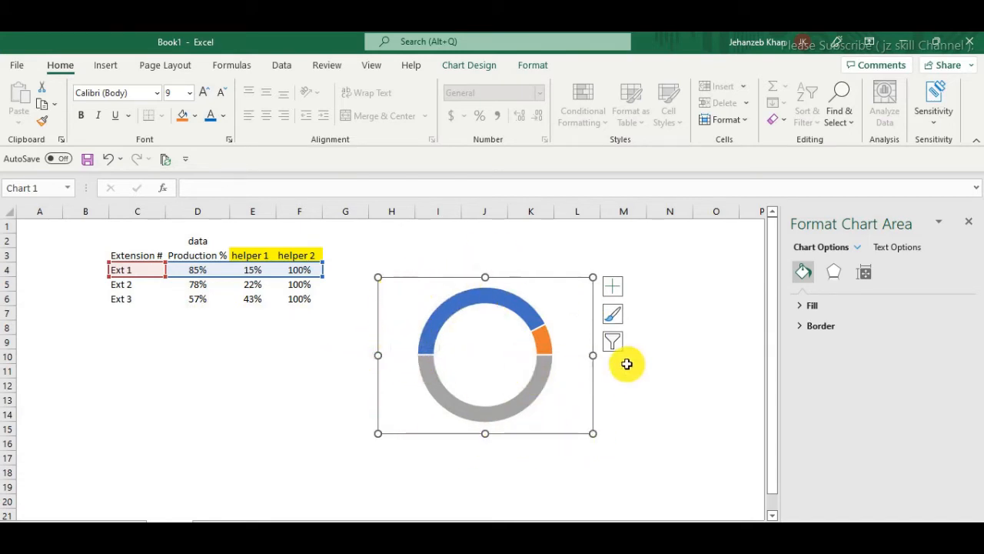
drag(545, 281, 239, 315)
click(341, 399)
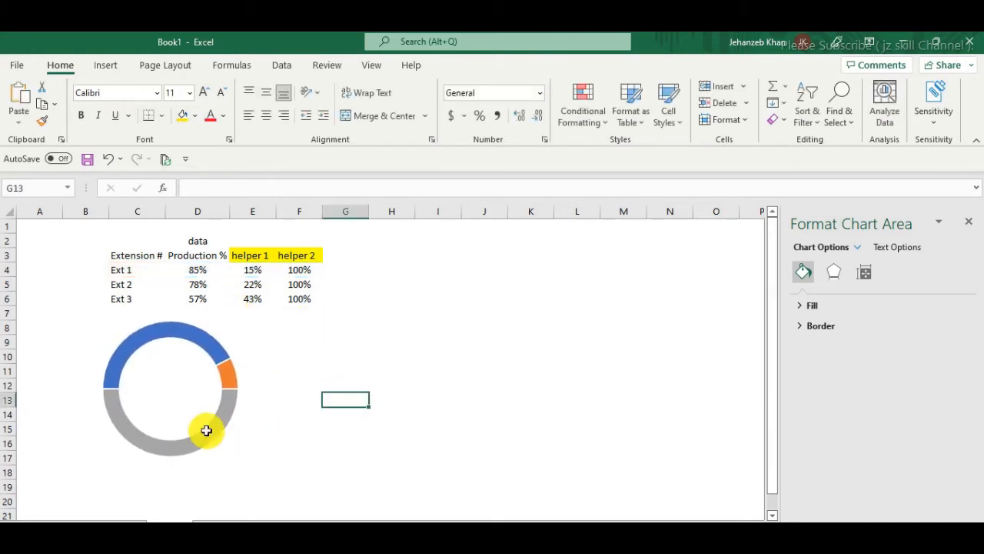
Set the grey helper 2 slice, the lower half of the doughnut, to No fill.
click(214, 429)
click(215, 426)
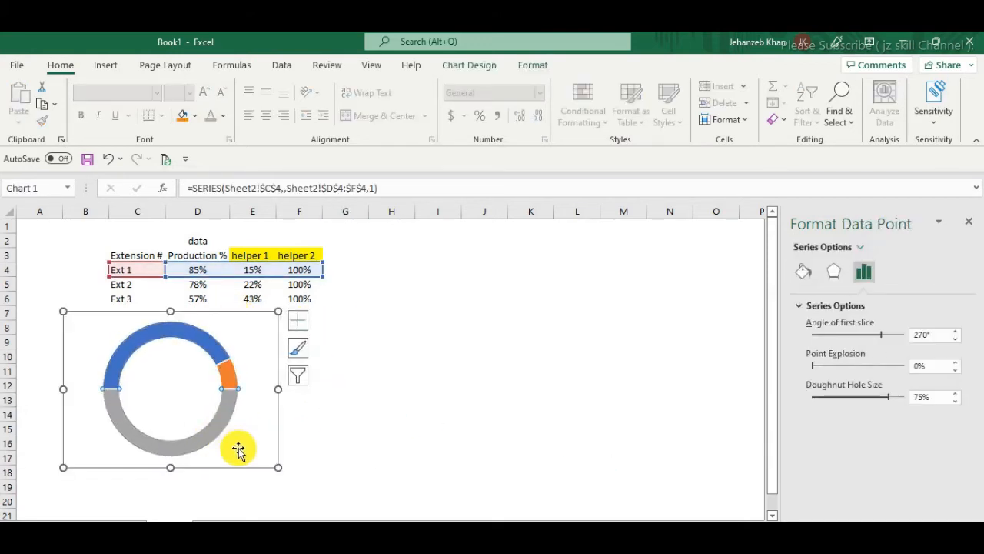
click(476, 400)
click(222, 418)
click(174, 331)
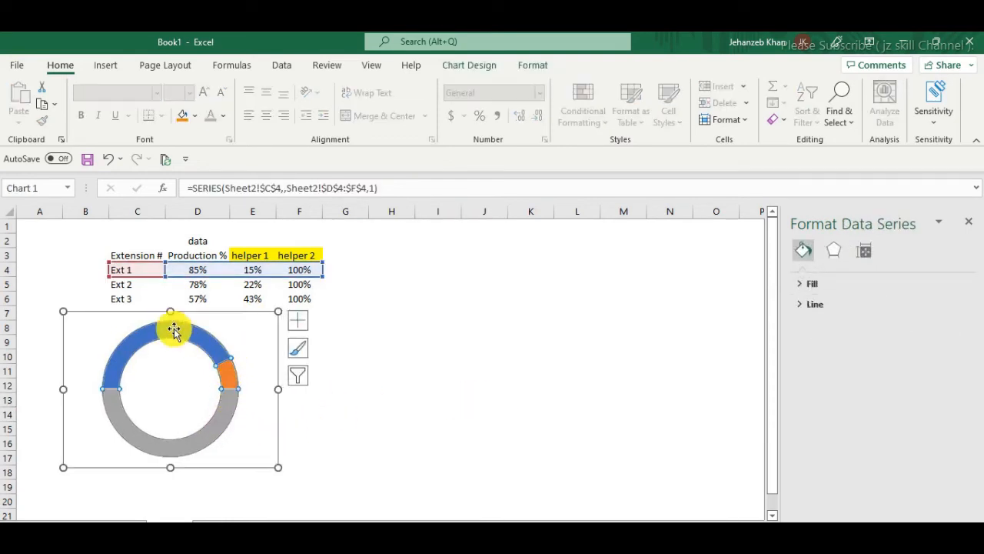
click(207, 429)
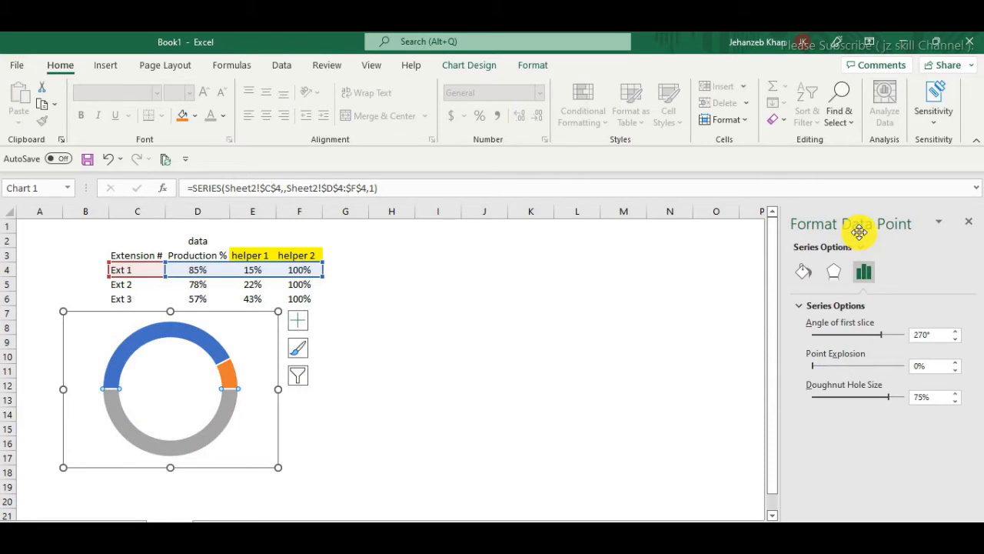
click(804, 274)
click(802, 305)
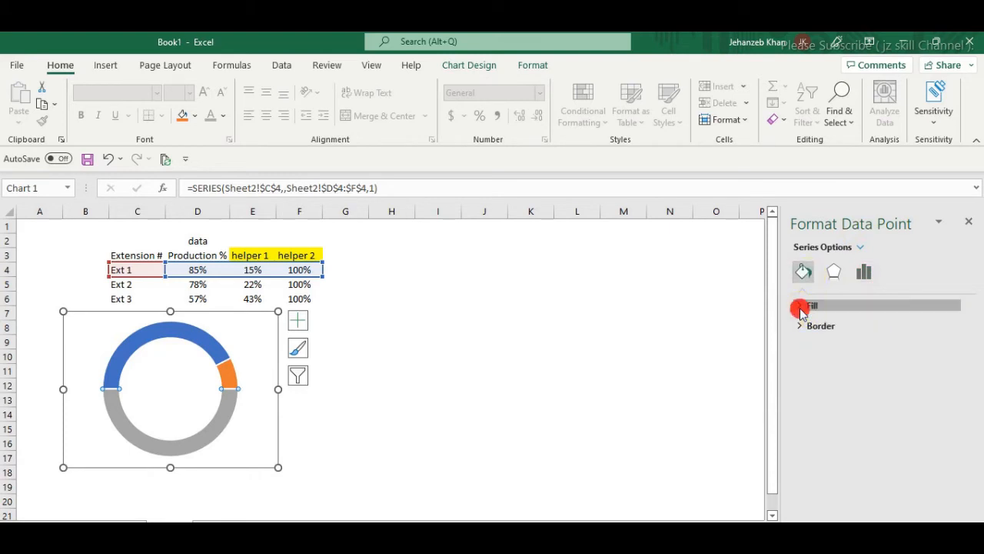
click(811, 328)
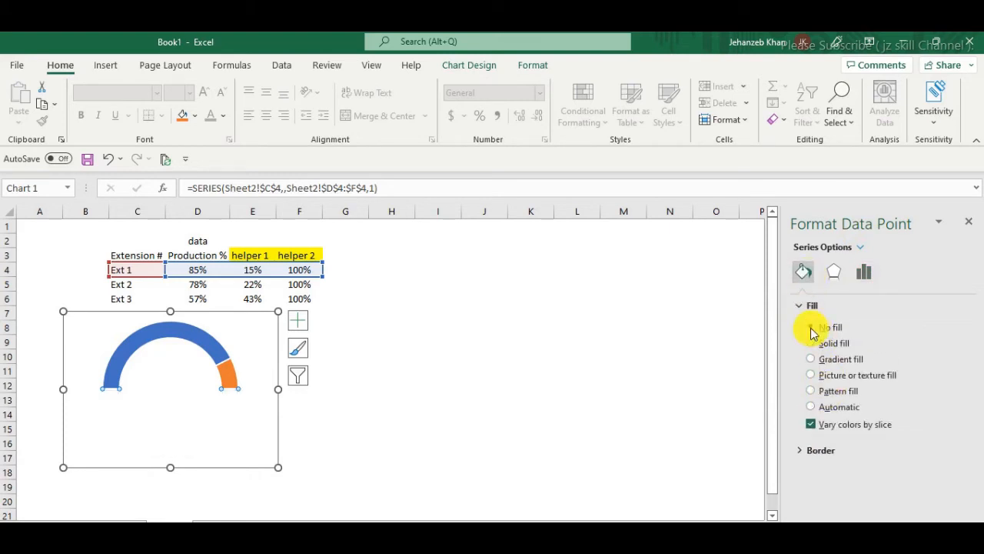
click(542, 388)
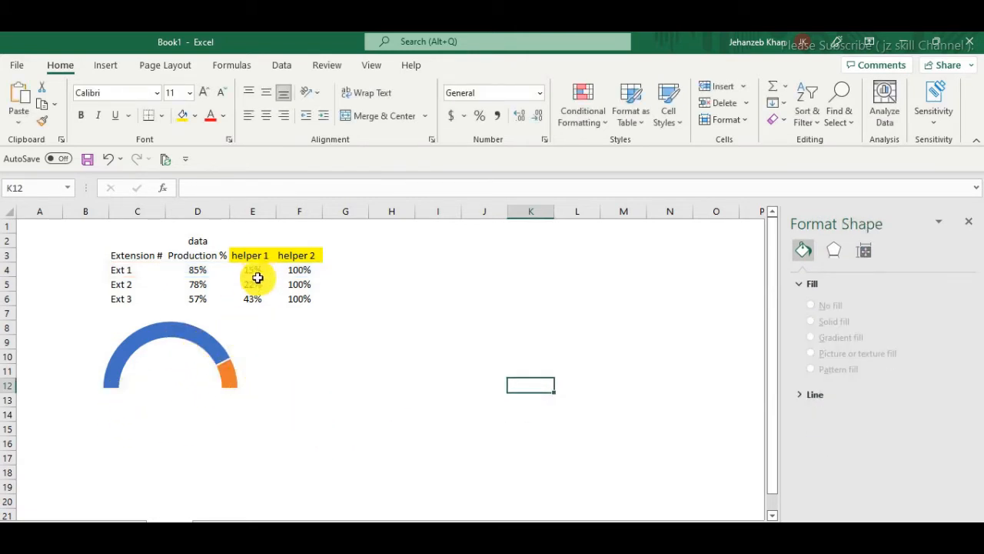
Give the orange helper 1 slice a solid blue fill matching the production slice.
click(229, 373)
click(229, 372)
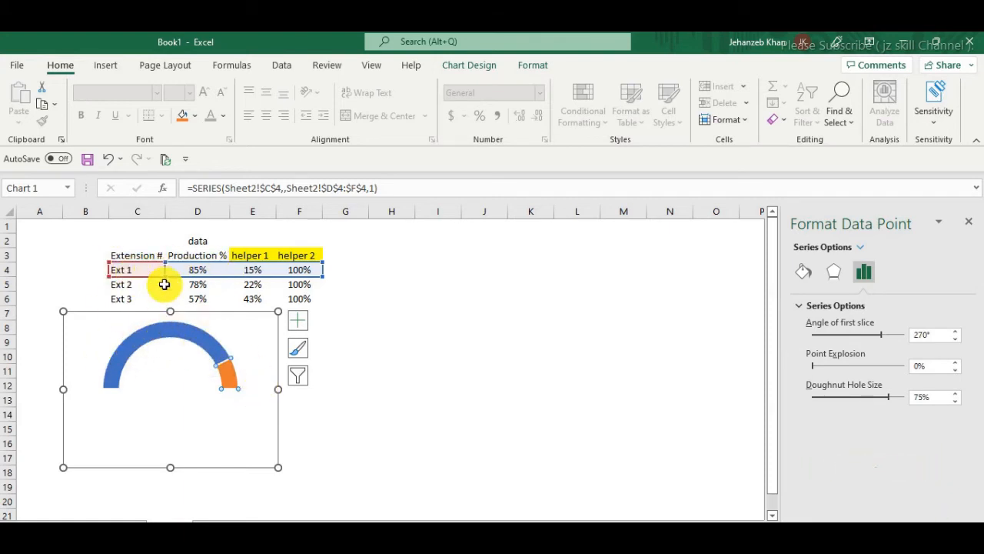
click(805, 278)
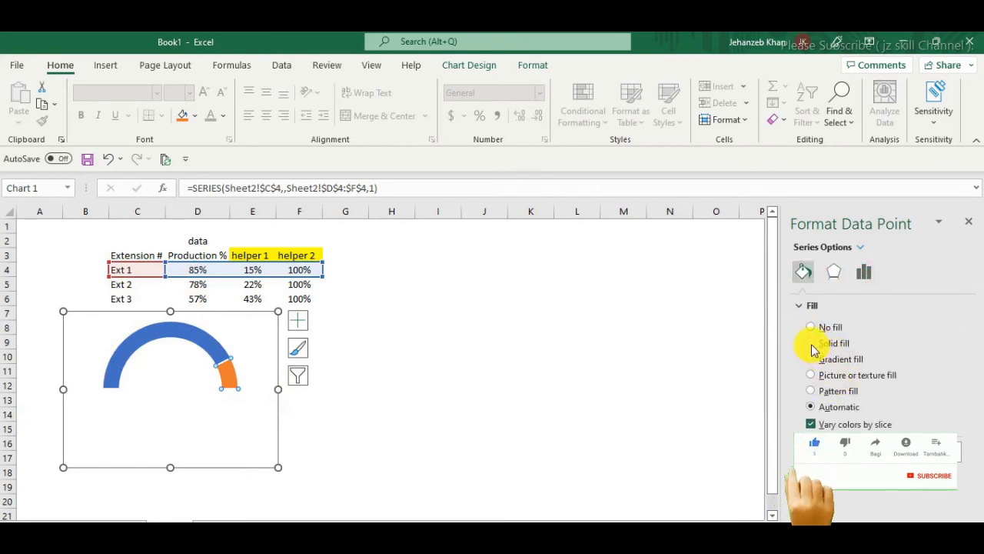
click(812, 343)
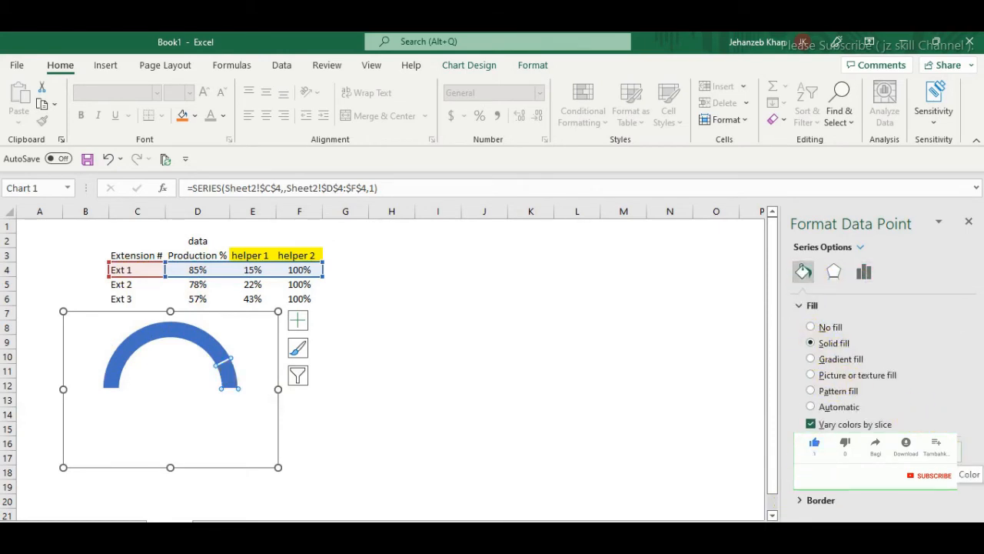
click(422, 385)
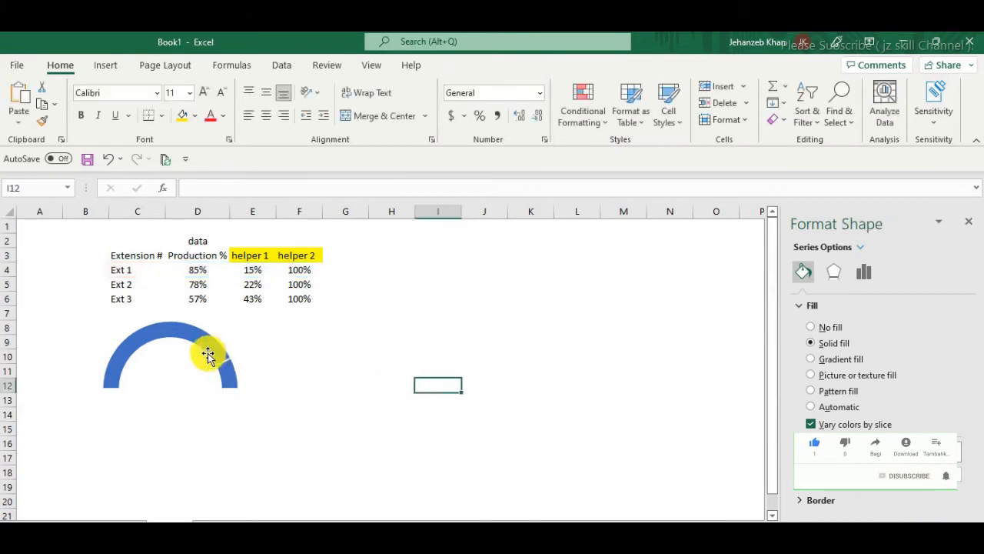
Remove the border of the large Ext 1 production slice by setting it to No line.
click(207, 354)
click(222, 347)
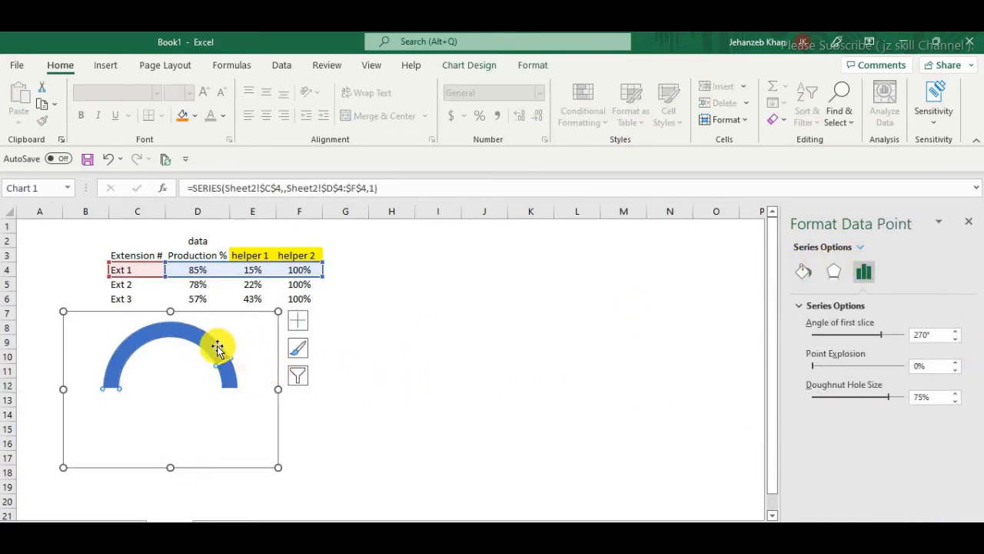
click(802, 272)
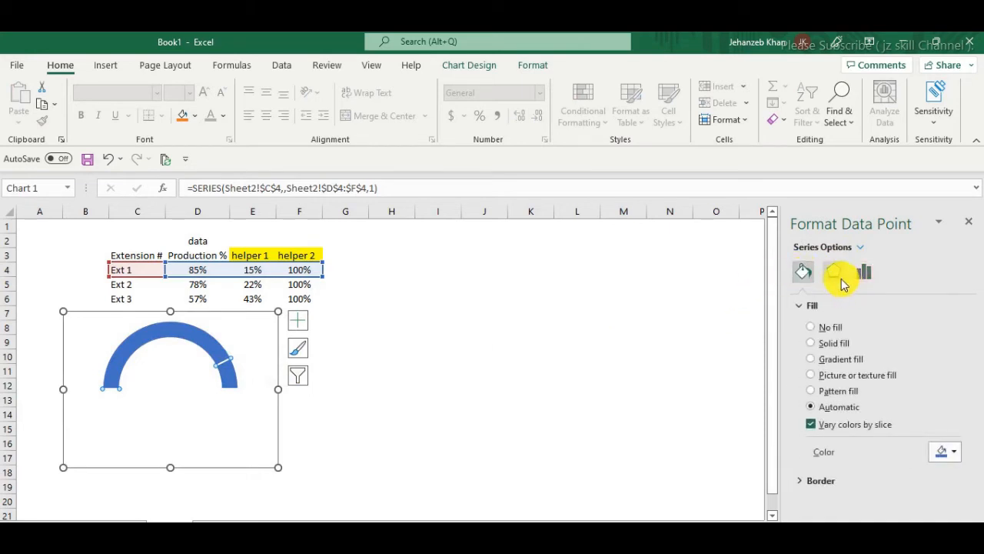
click(807, 480)
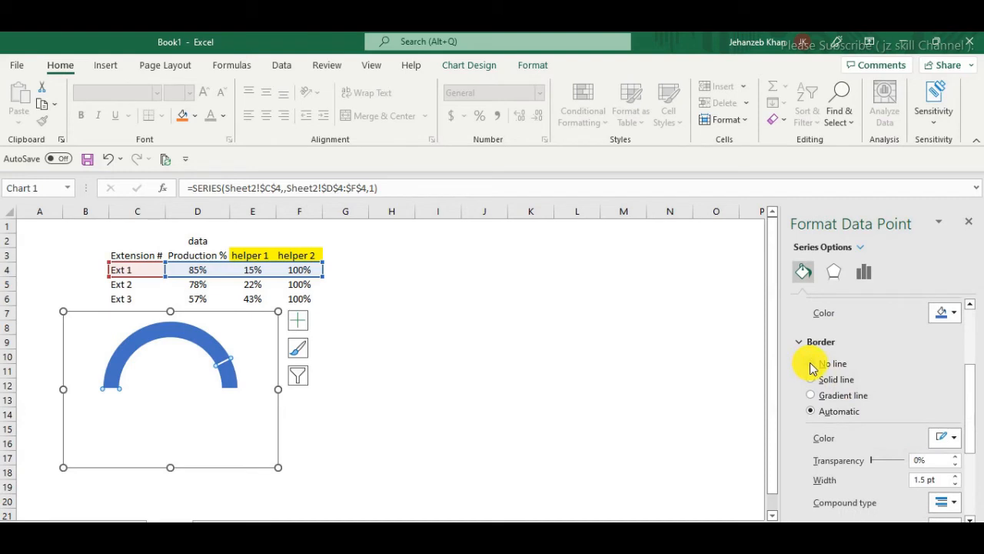
click(812, 364)
click(418, 418)
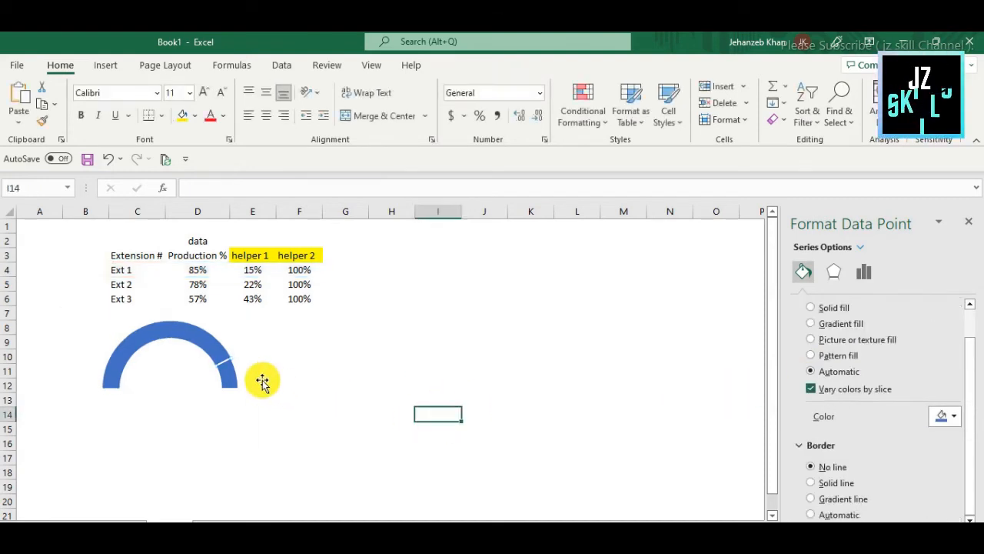
Remove the border of the small helper 1 slice by setting it to No line.
click(235, 373)
click(228, 374)
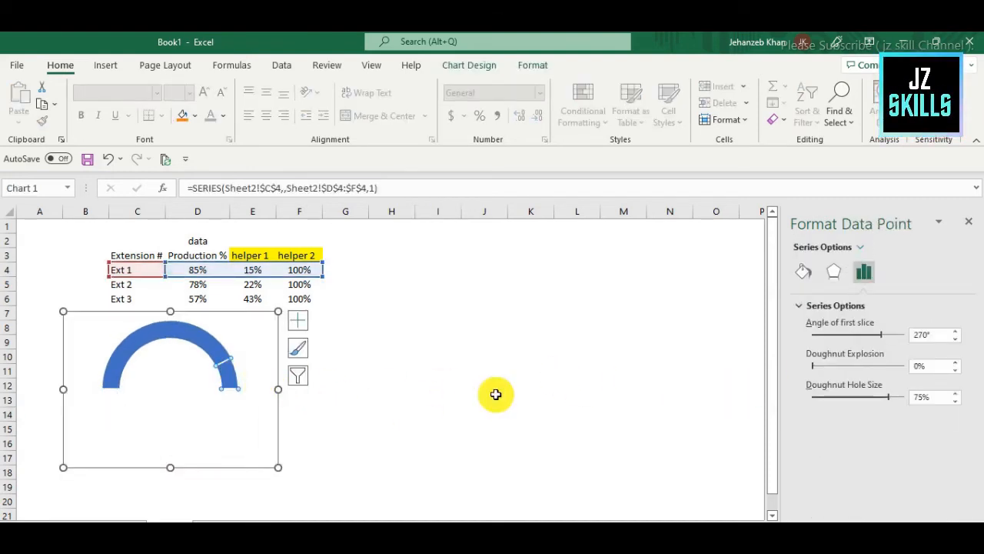
click(803, 272)
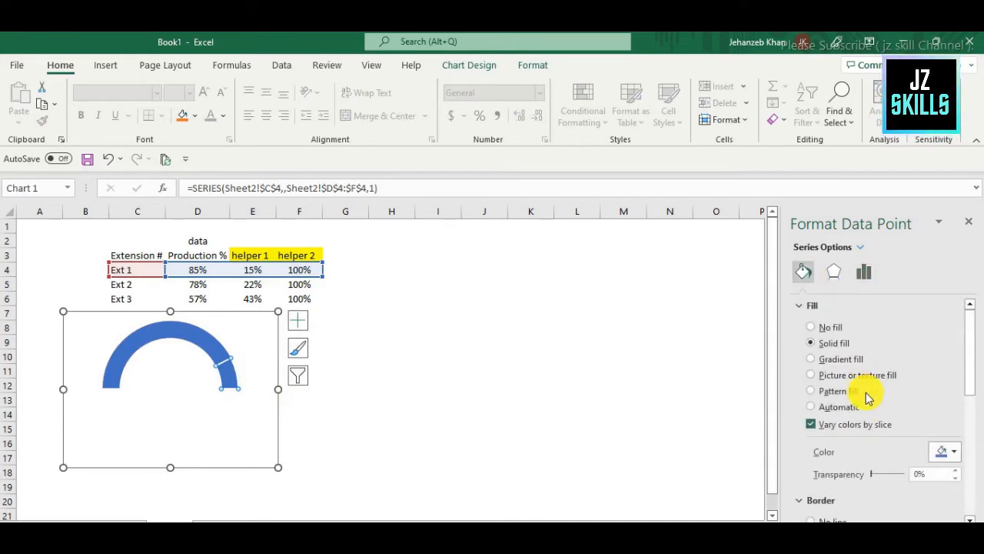
scroll(846, 453, down, 2)
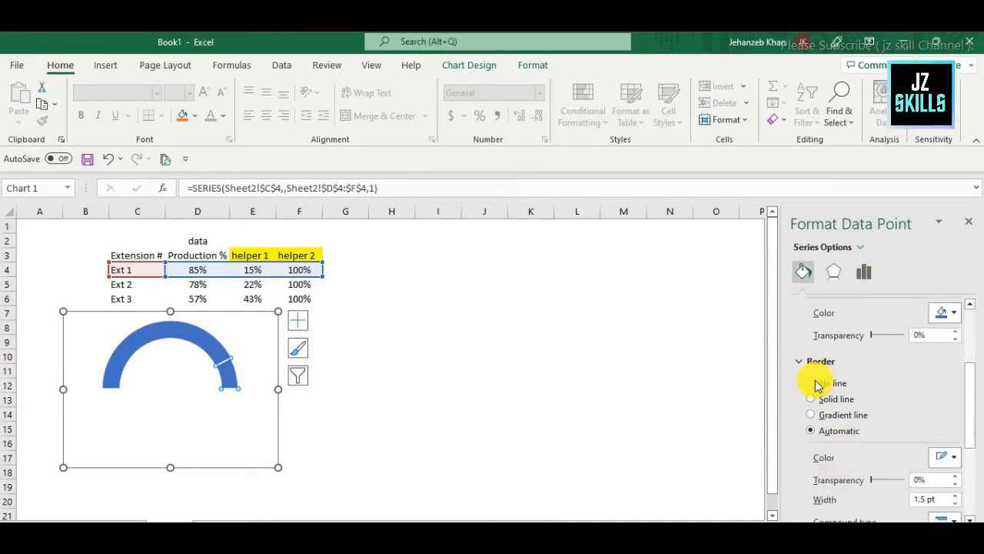
click(817, 384)
click(440, 415)
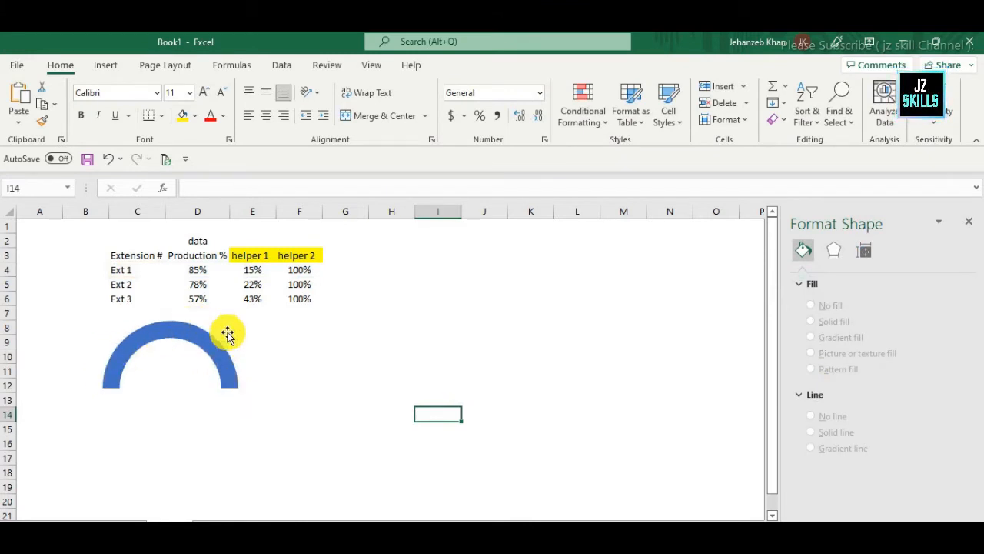
Set the fill transparency of the helper 1 slice to 62% so it is a lighter blue.
mouse_move(225, 366)
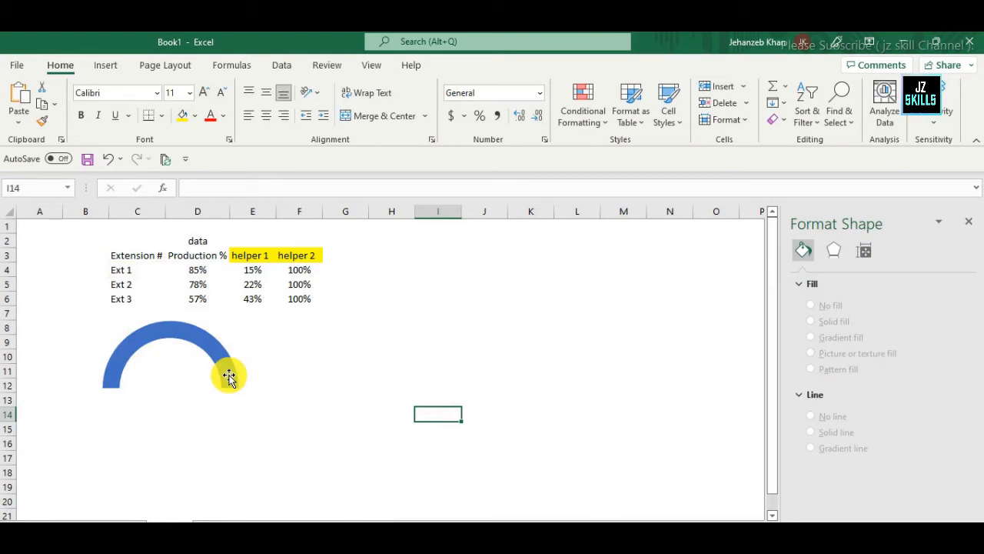
click(228, 375)
click(228, 377)
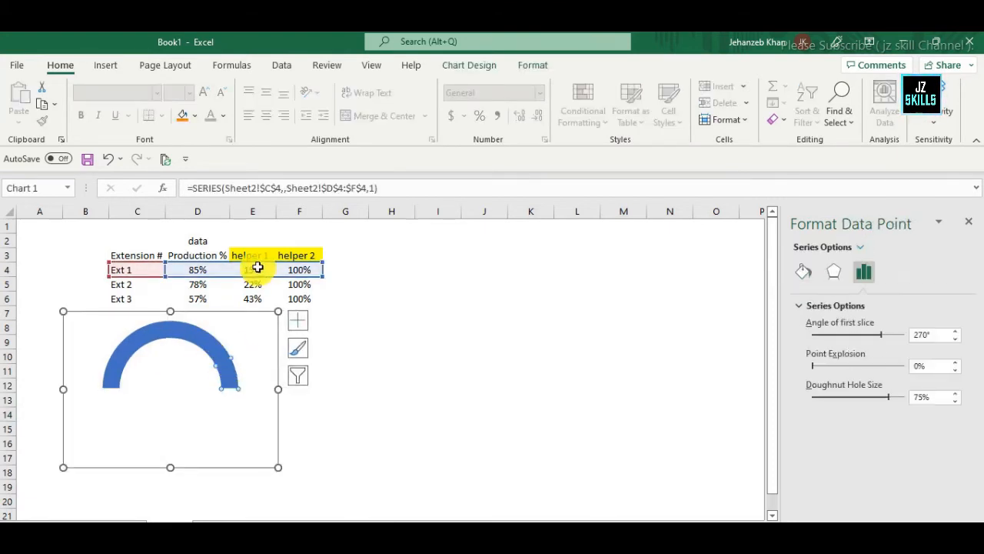
mouse_move(227, 375)
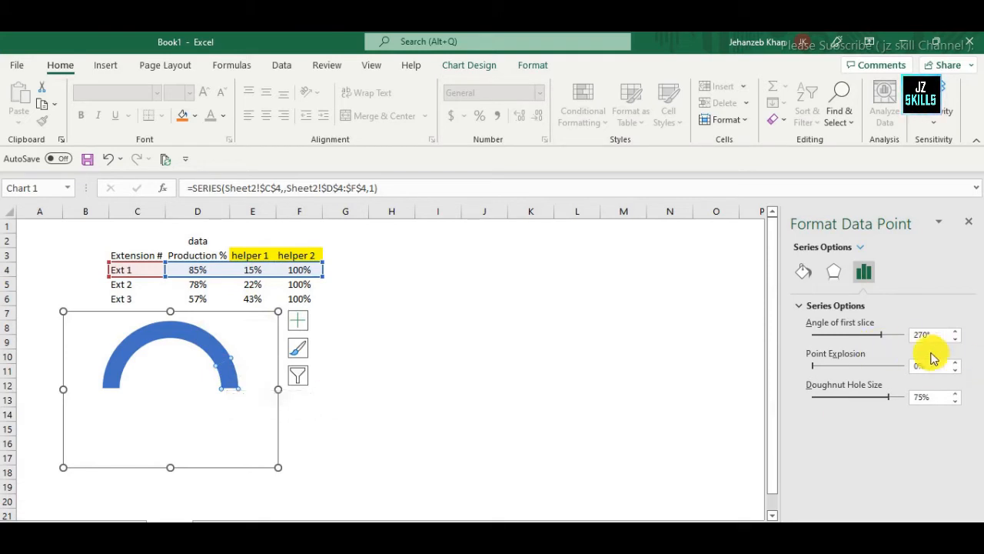
click(803, 272)
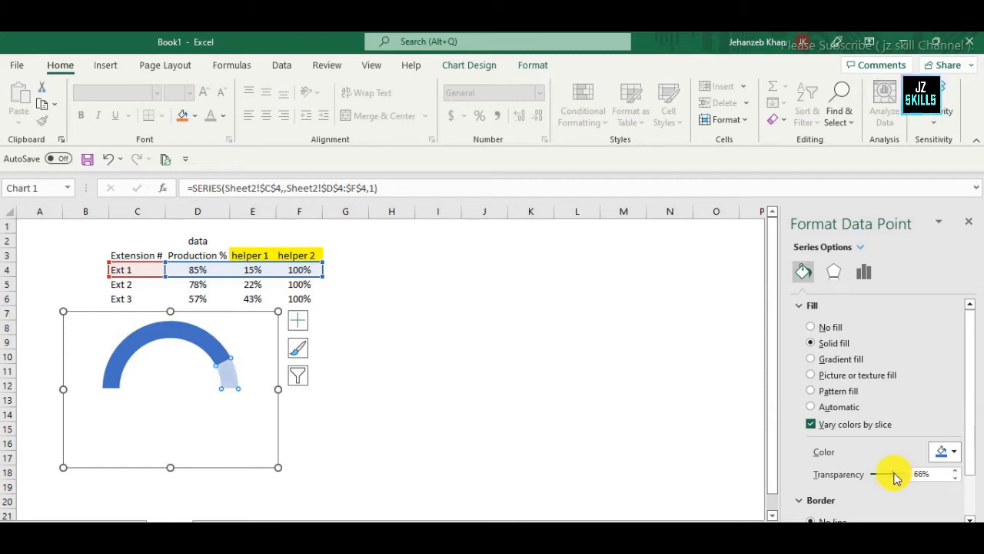
click(440, 340)
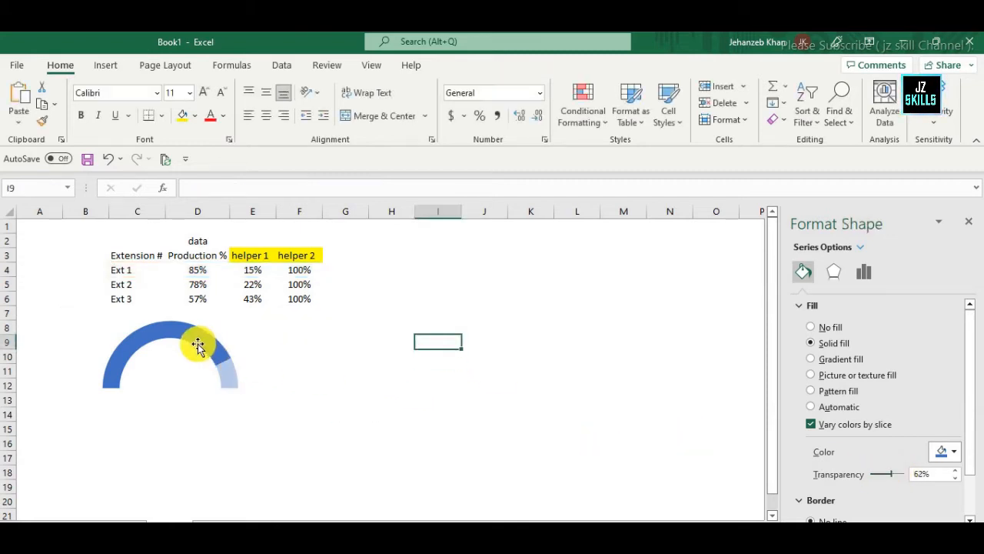
click(484, 427)
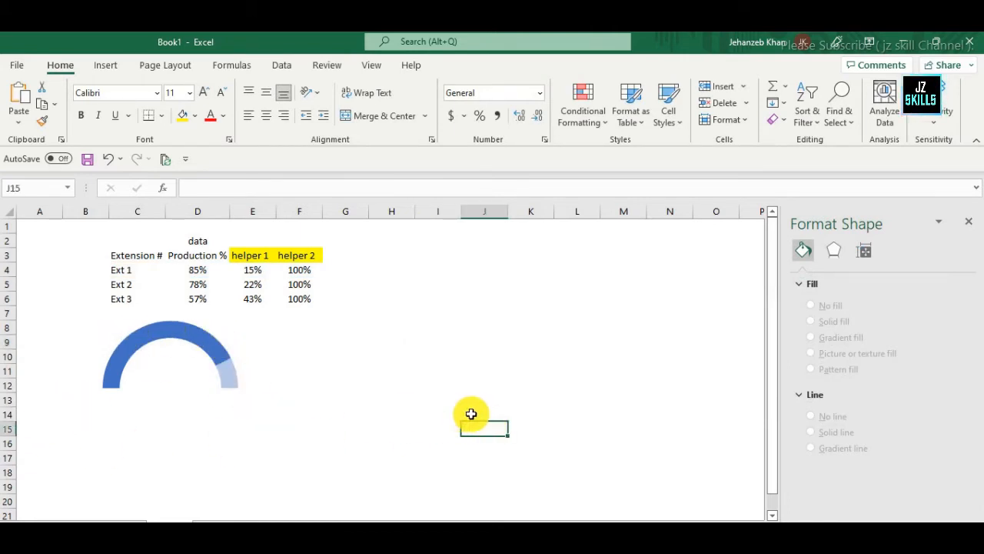
click(426, 358)
click(254, 344)
click(454, 385)
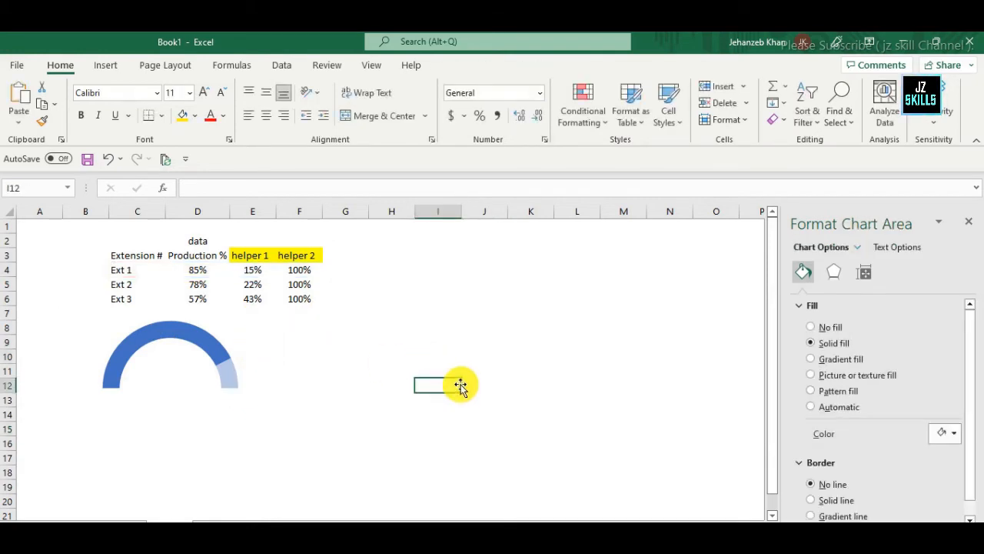
click(447, 343)
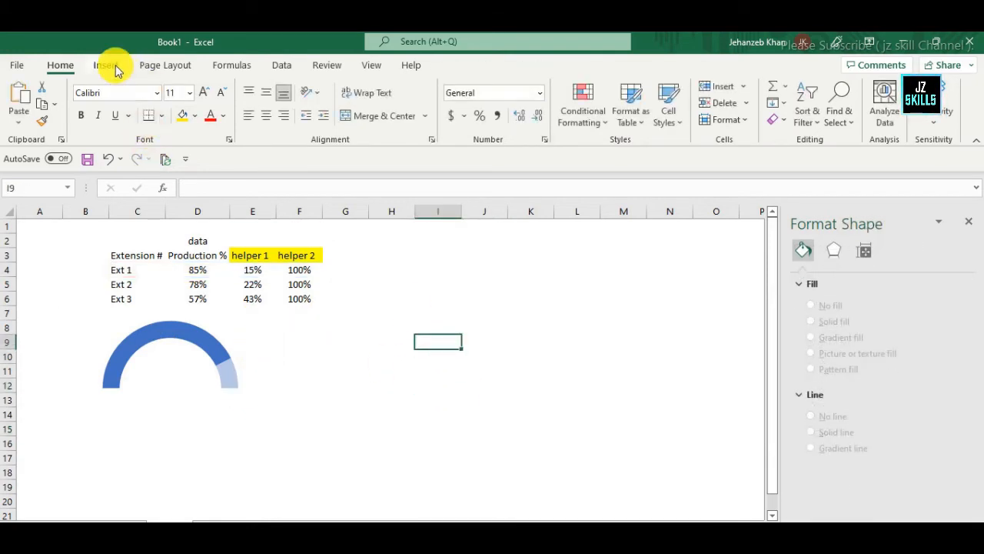
Insert a text box just below the half doughnut, centred between the two ends of the arc.
click(110, 65)
click(877, 107)
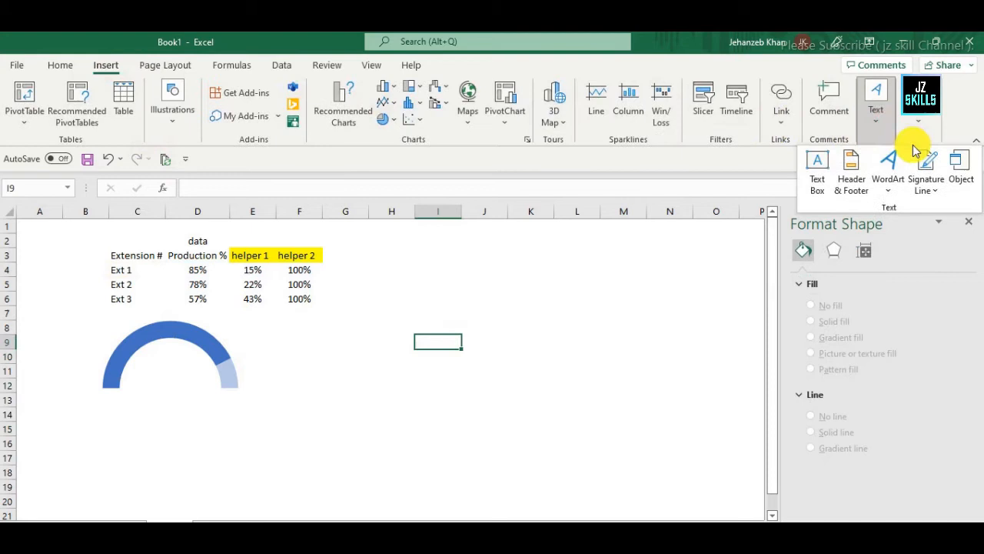
click(818, 169)
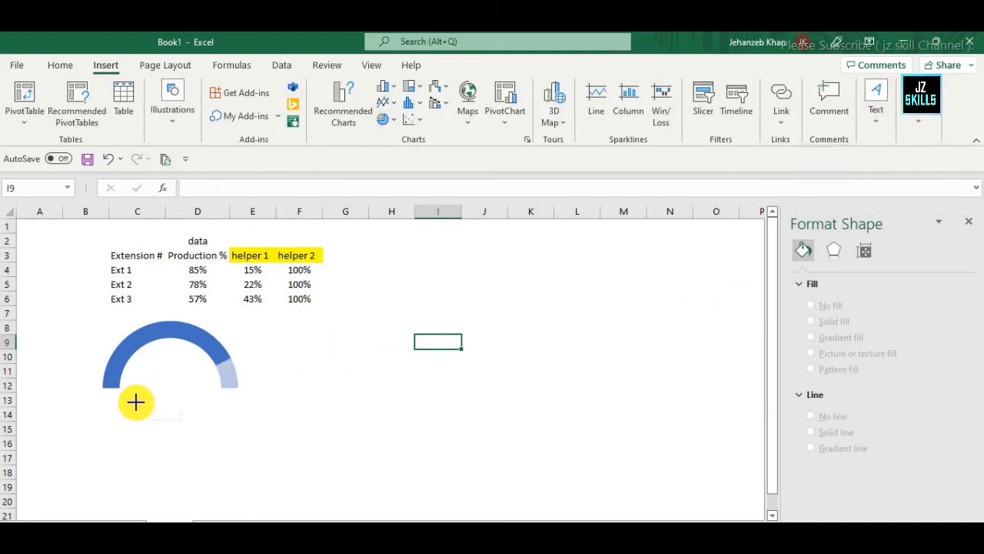
mouse_move(136, 402)
mouse_down()
mouse_move(264, 438)
mouse_move(211, 441)
mouse_up()
drag(187, 403, 178, 387)
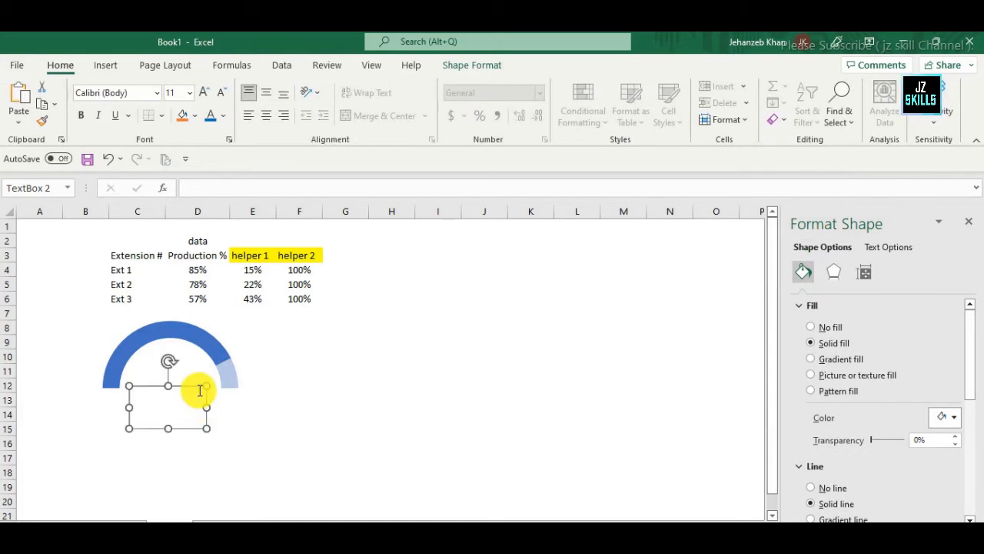
Remove the outline of the new text box.
right_click(198, 385)
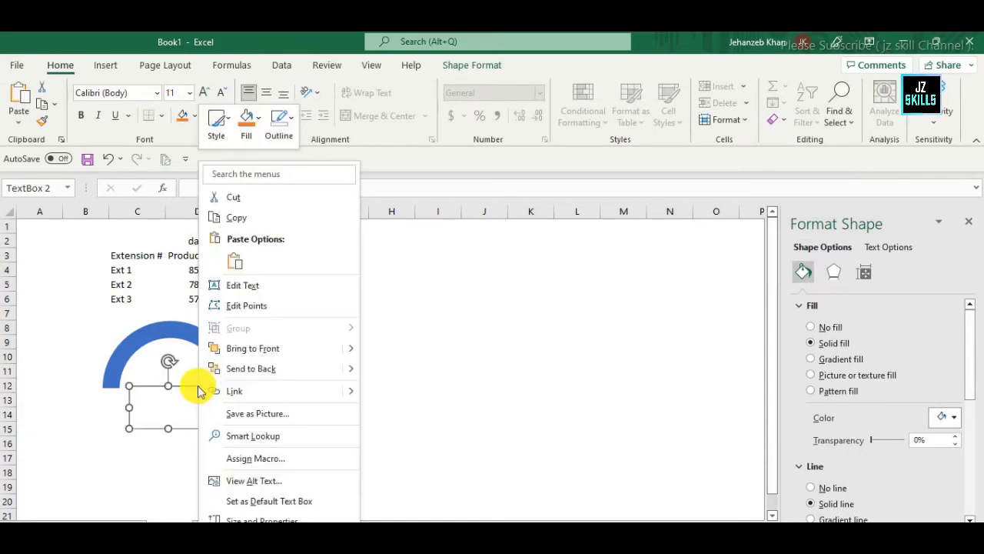
click(280, 127)
click(304, 319)
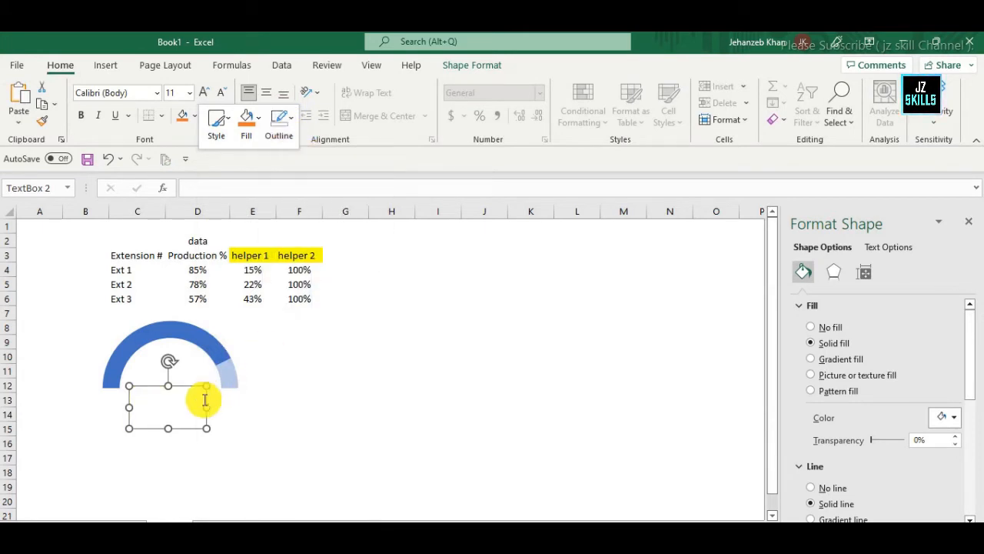
click(172, 408)
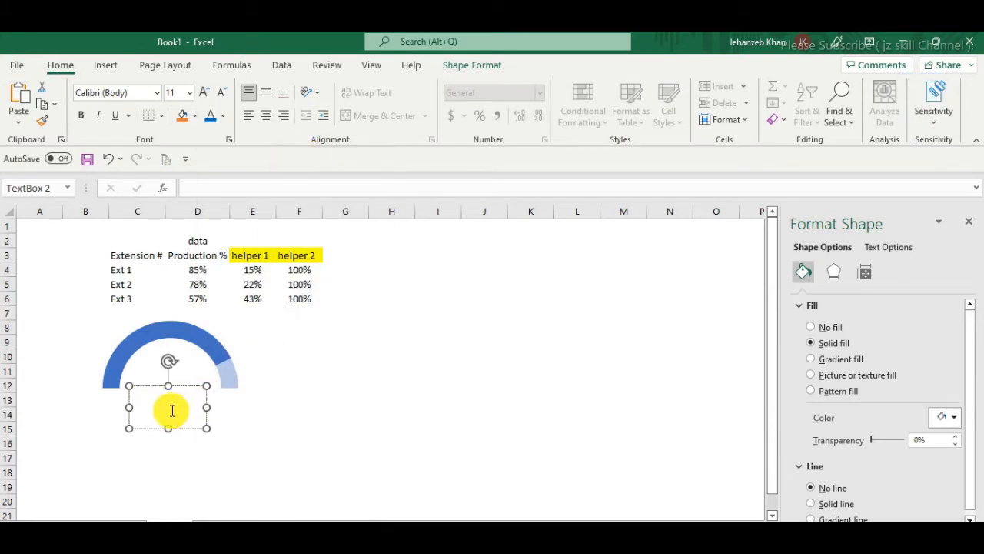
text(=)
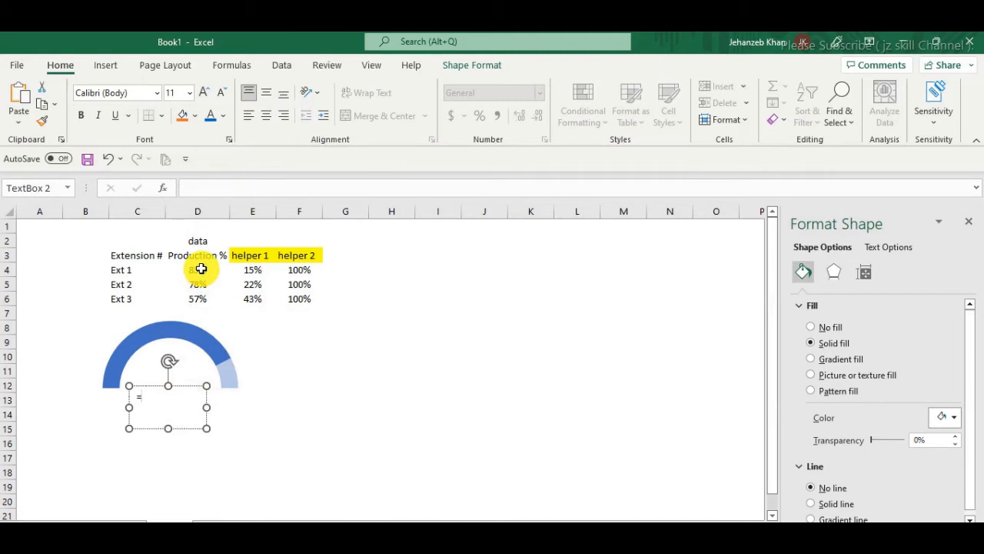
key(BackSpace)
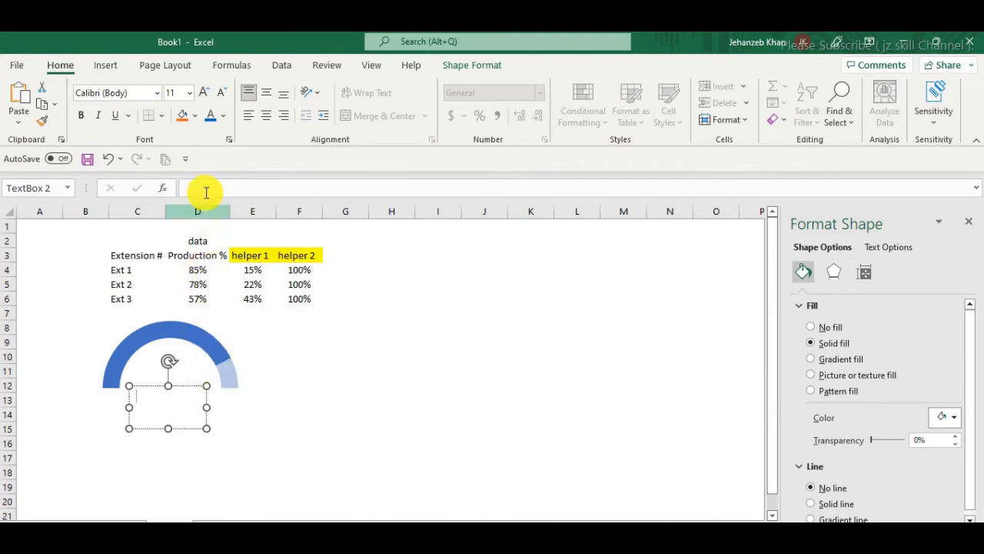
Link the text box to the Ext 1 production percentage with the formula =$D$4.
click(209, 190)
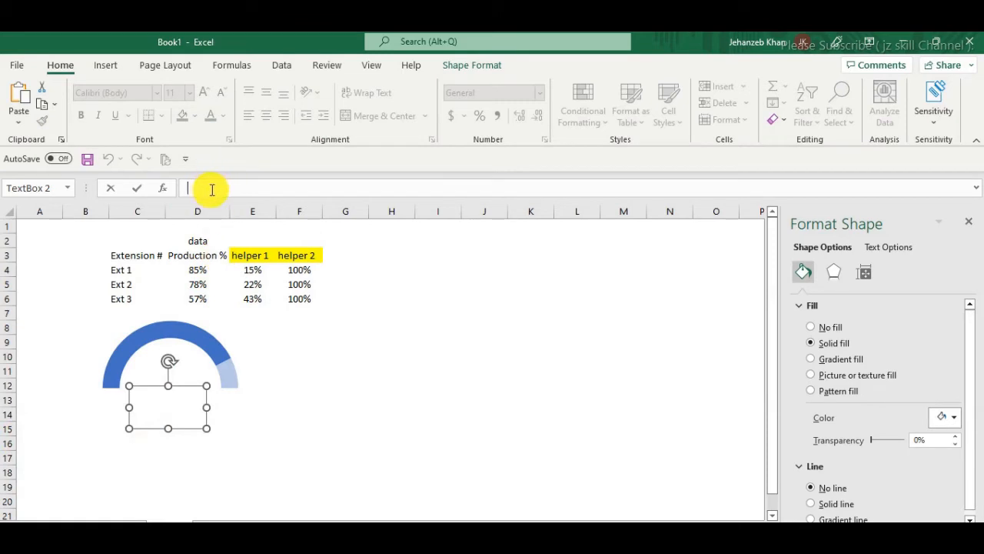
text(=)
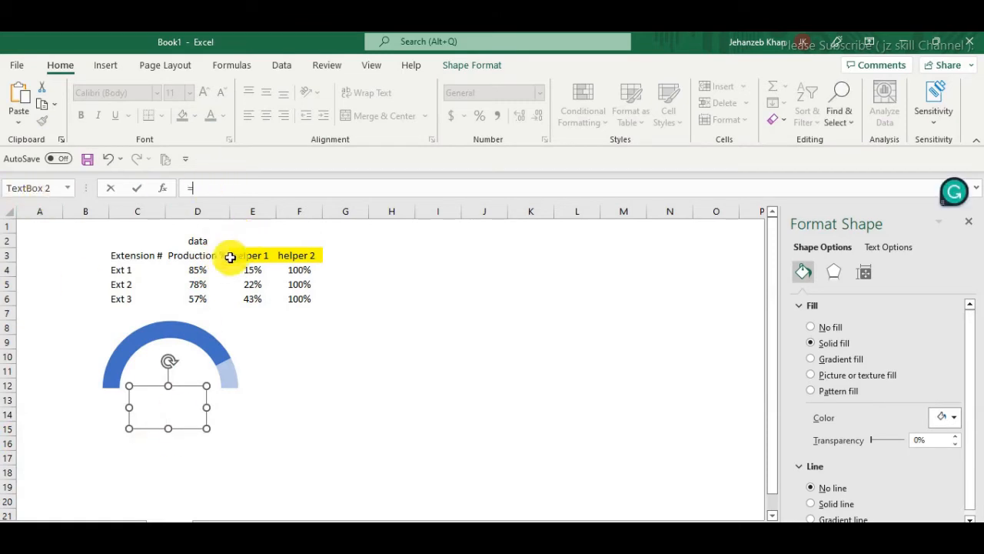
click(211, 269)
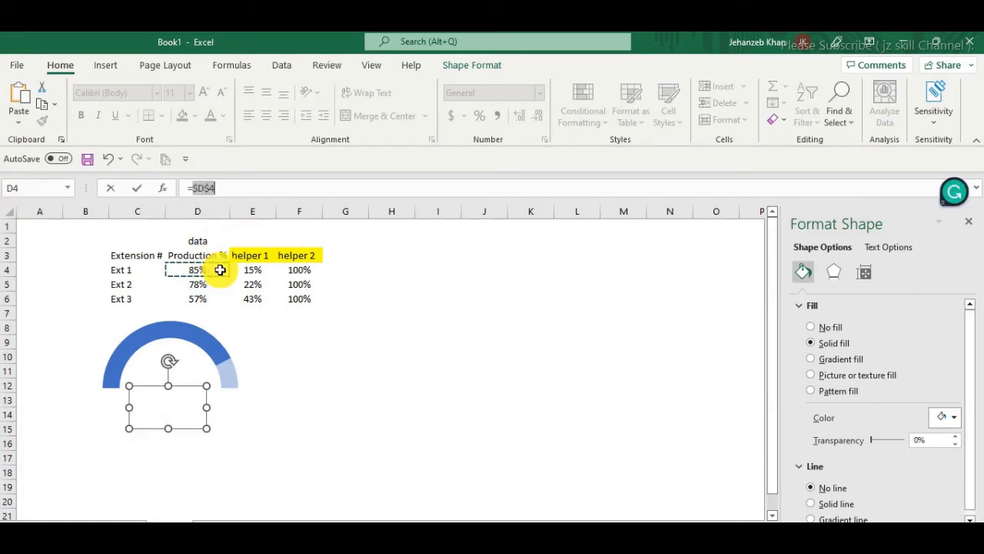
key(Return)
click(446, 388)
Centre the text box's content horizontally and vertically, and shrink the box to fit between the arc's ends.
click(187, 410)
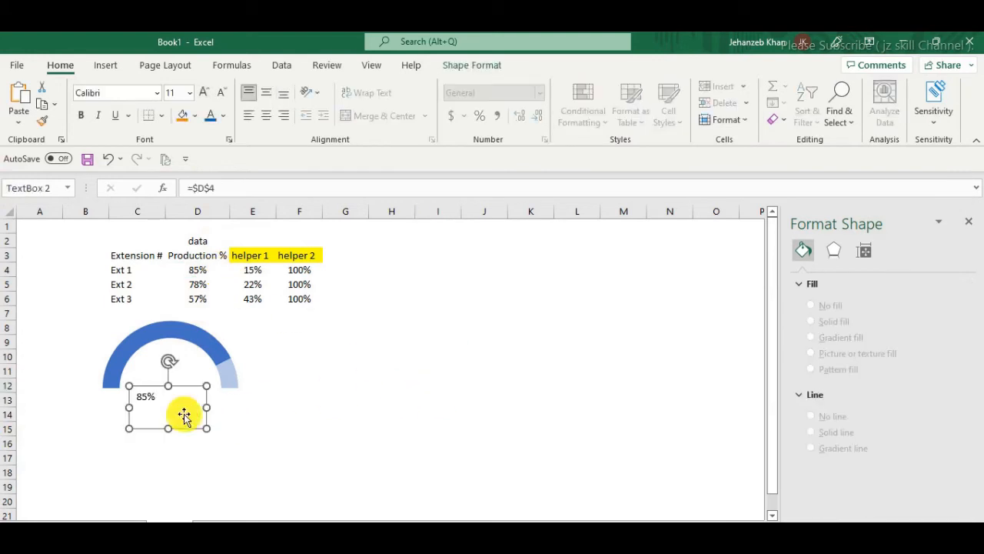
click(266, 115)
click(266, 93)
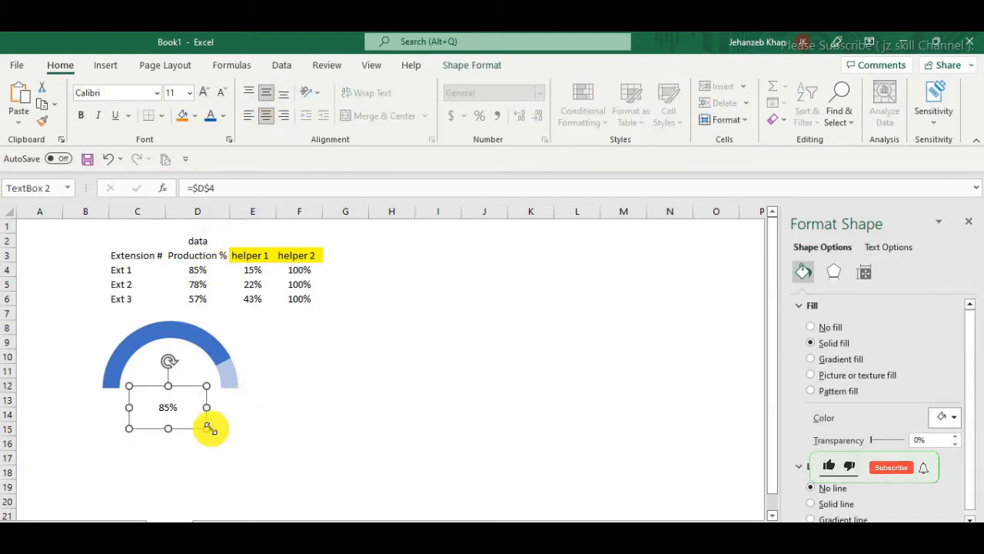
drag(210, 428, 198, 411)
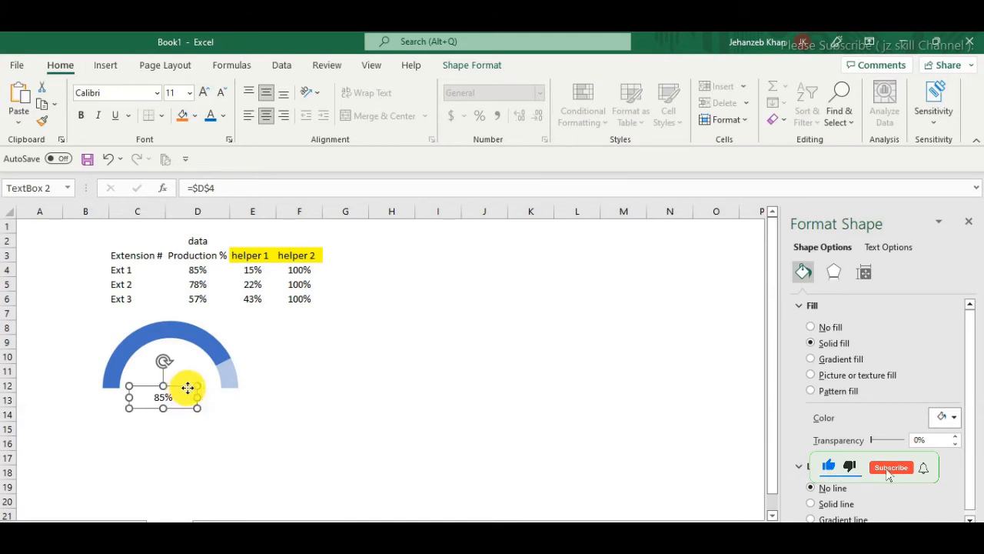
drag(137, 406, 177, 395)
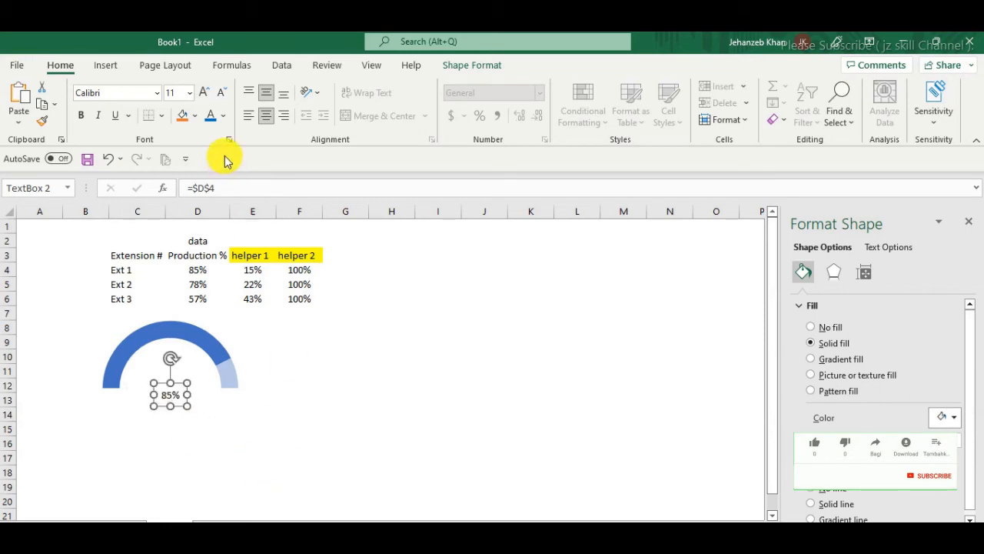
Set the text box's font size to 20 and enlarge the box to fit the whole percentage, centred under the arc.
click(189, 93)
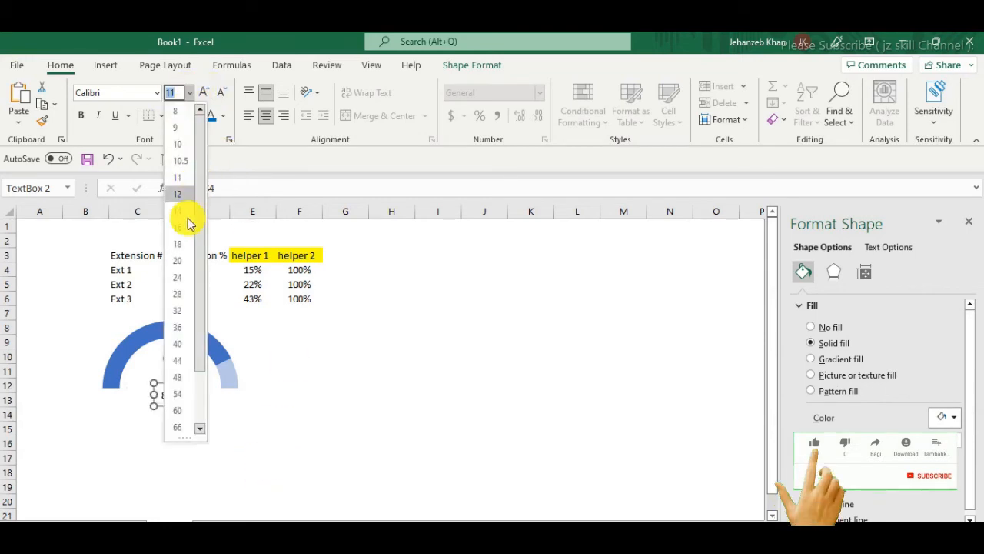
click(178, 268)
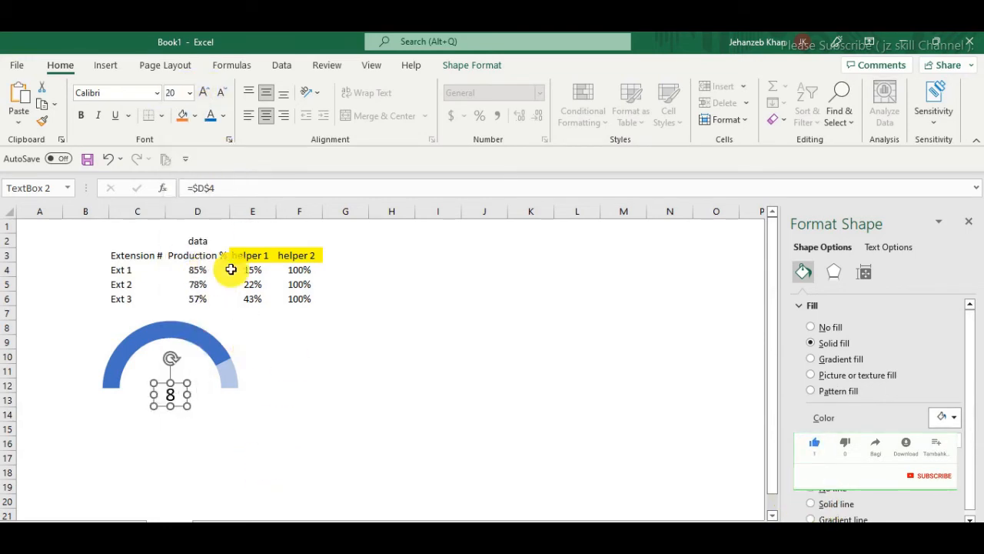
drag(156, 403, 133, 410)
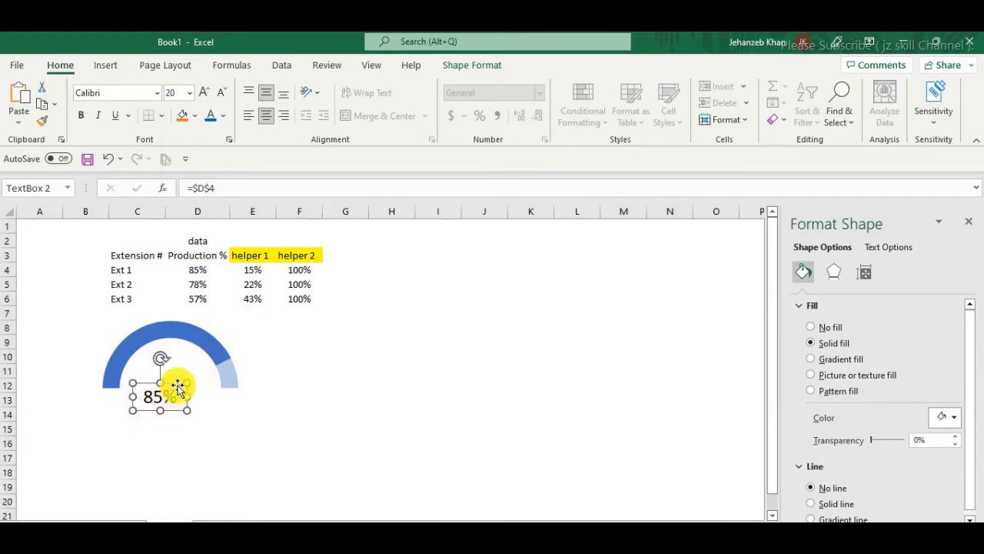
drag(178, 386, 191, 384)
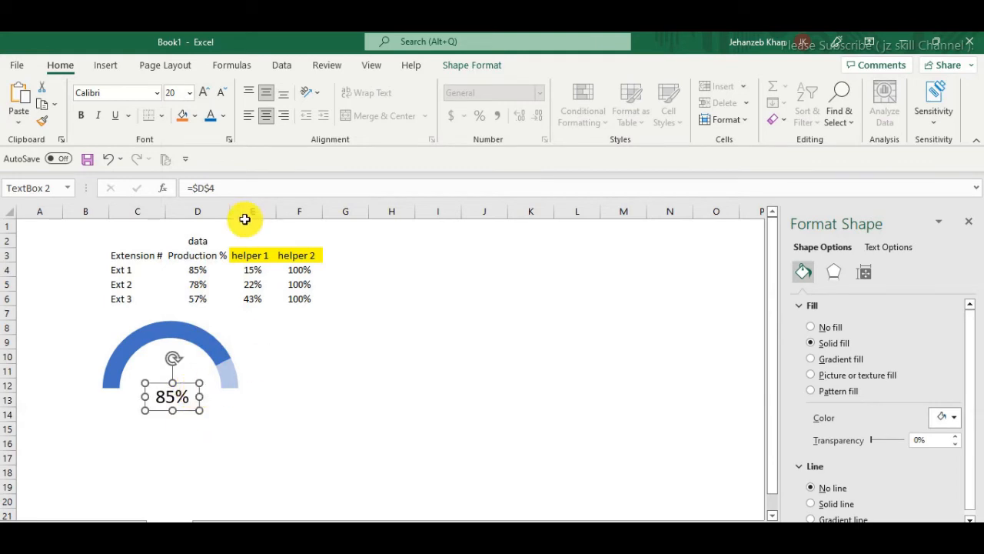
Format the percentage in the text box as bold blue Agency FB.
click(156, 93)
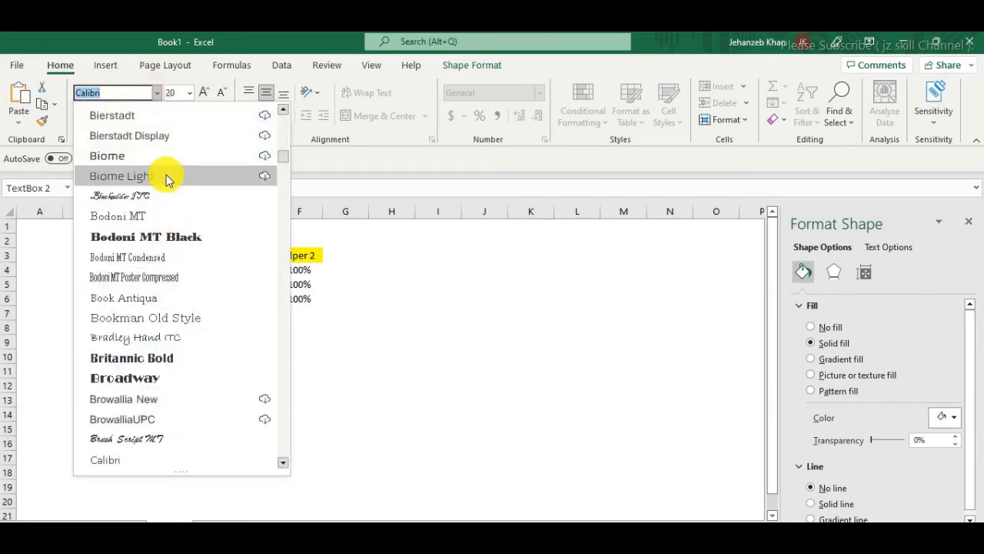
scroll(180, 350, down, 5)
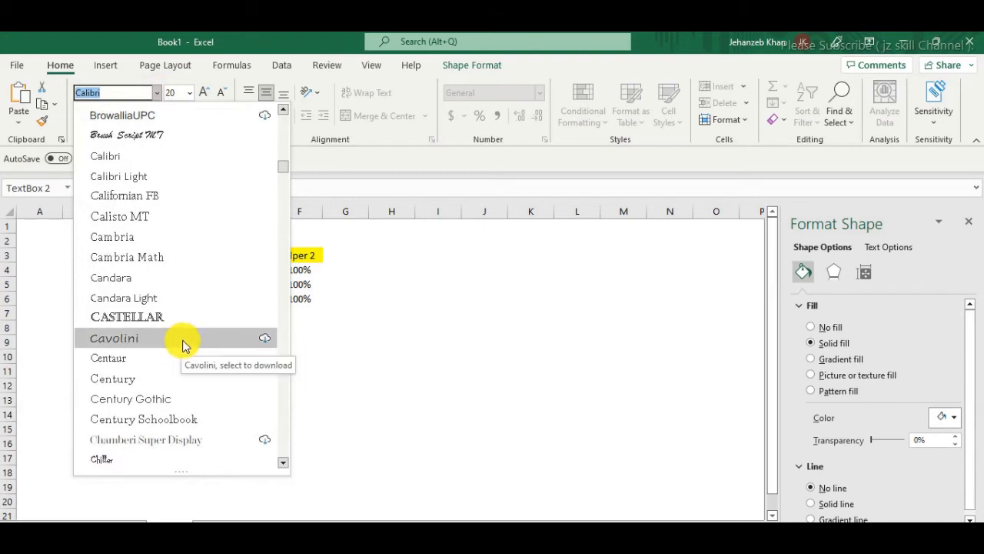
scroll(192, 256, up, 1)
scroll(193, 256, up, 4)
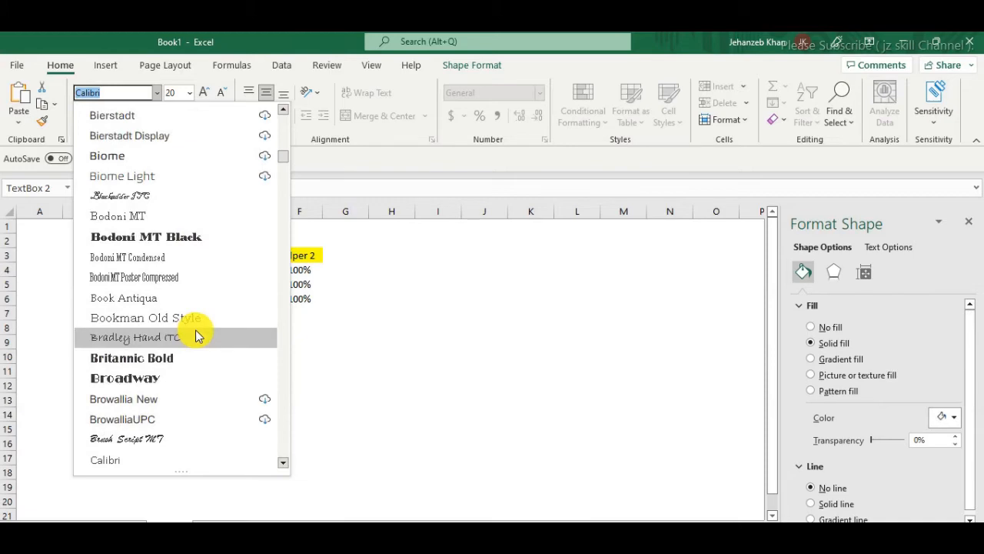
scroll(196, 336, up, 2)
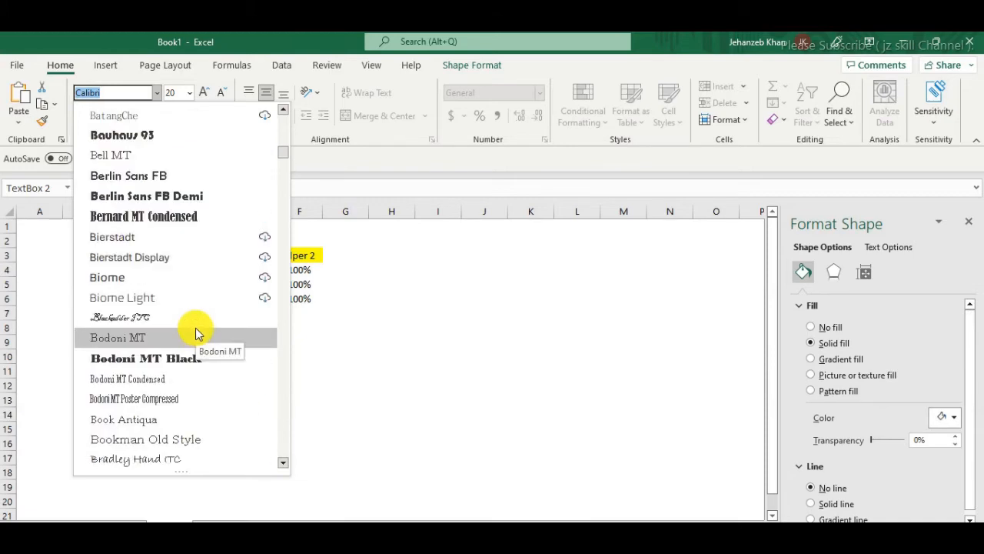
scroll(196, 335, up, 15)
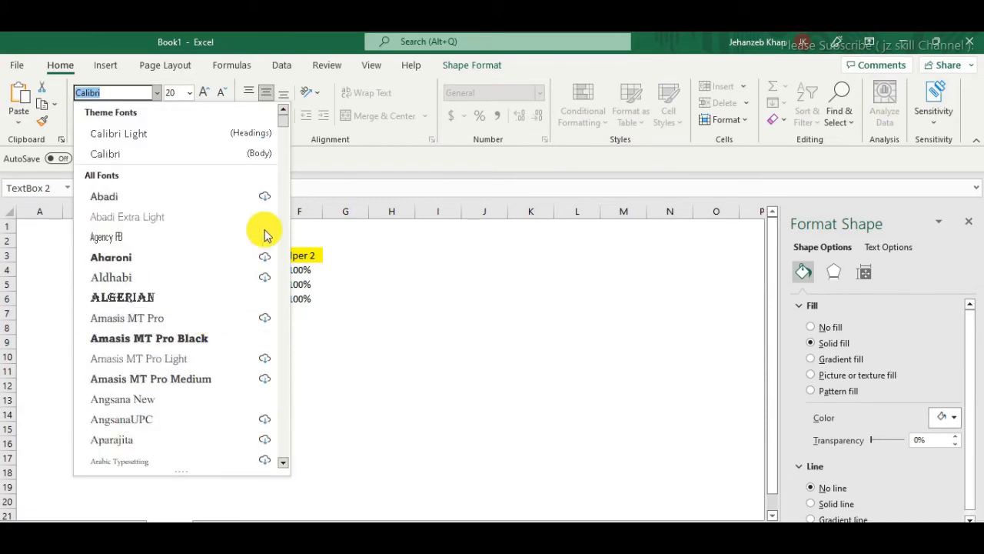
click(135, 237)
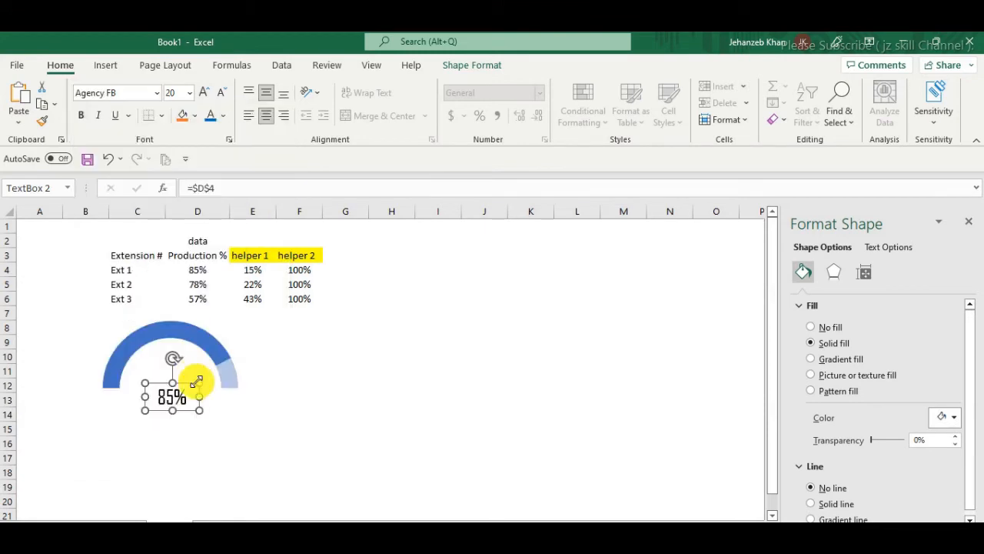
click(87, 116)
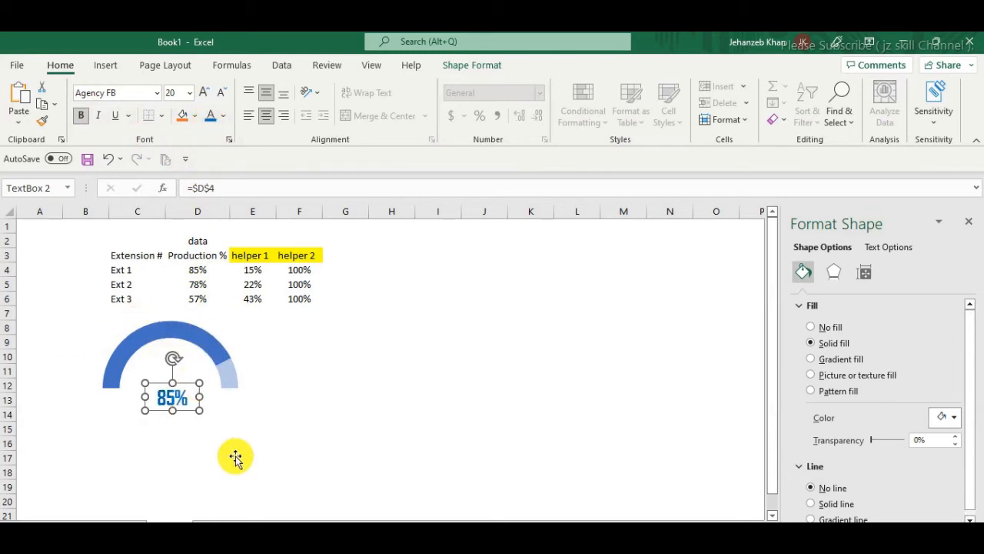
click(330, 414)
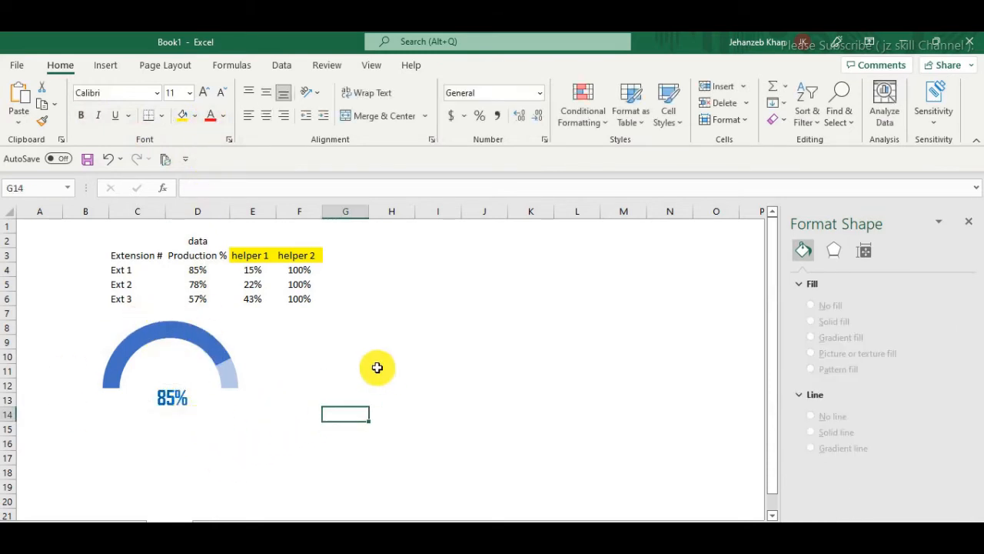
Change the Ext 1 production value in D4 to 75% to test the chart and its linked label.
click(200, 271)
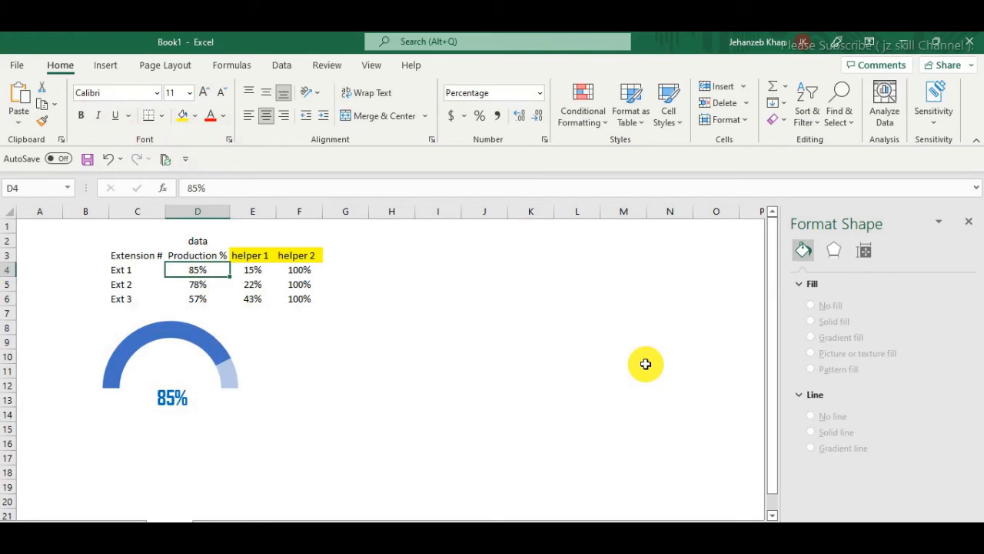
text(75)
key(Return)
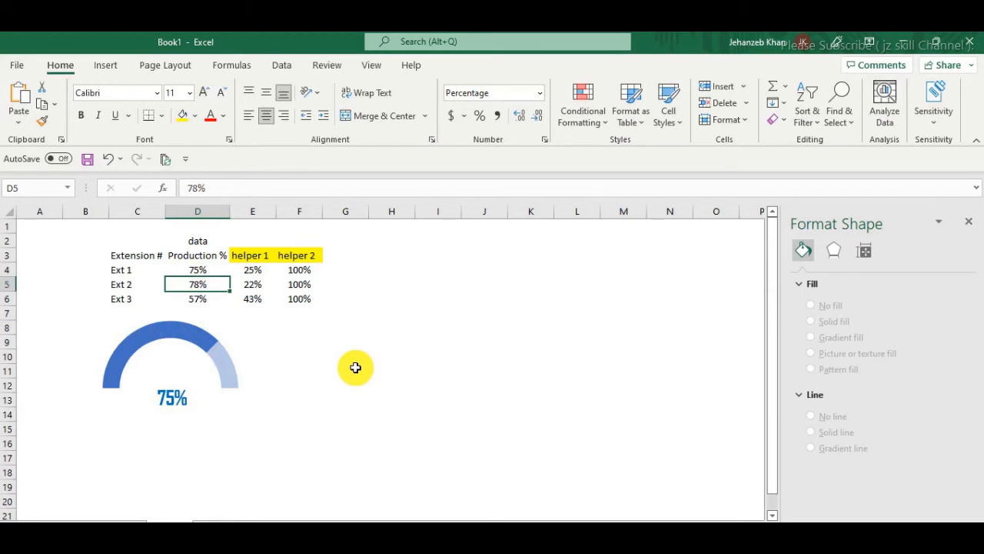
Move the percentage text box up so it sits inside the half circle.
click(185, 397)
drag(193, 398, 183, 374)
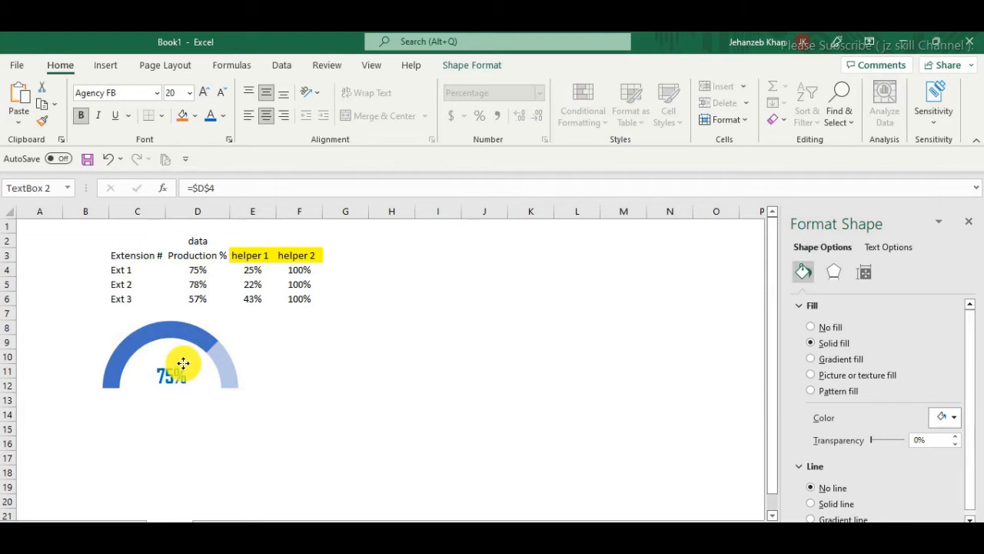
drag(183, 363, 183, 363)
click(435, 385)
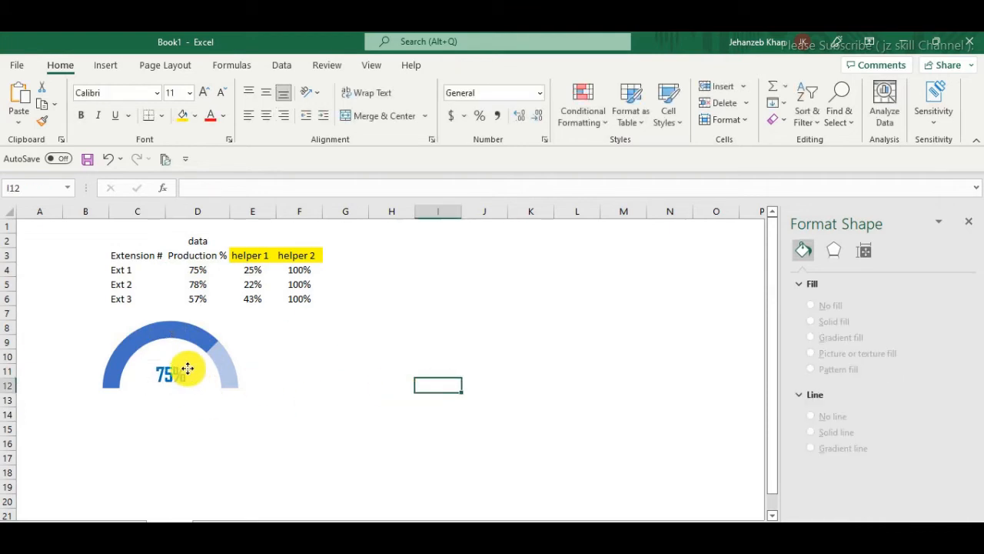
Duplicate the percentage text box and place the copy directly beneath the original, below the arc.
click(188, 363)
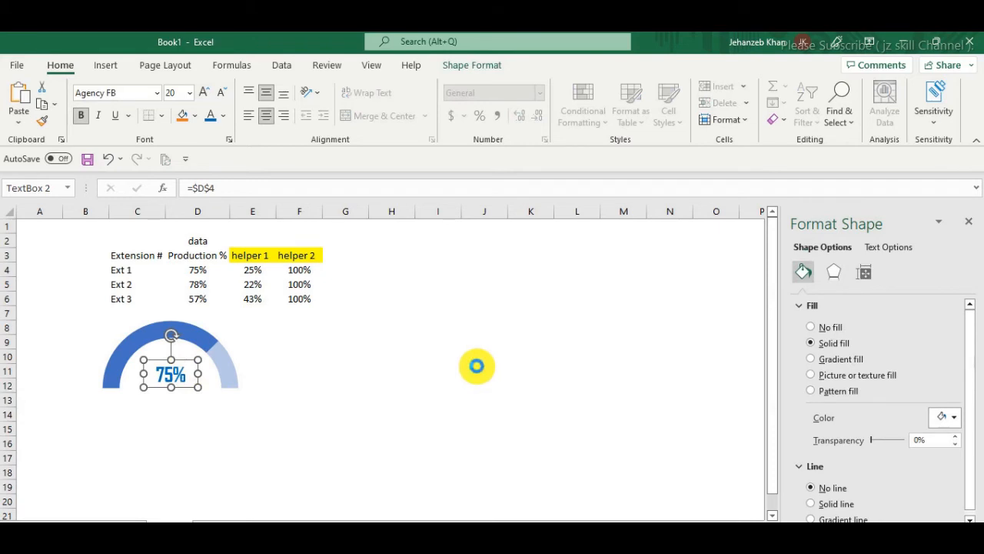
key(ctrl+d)
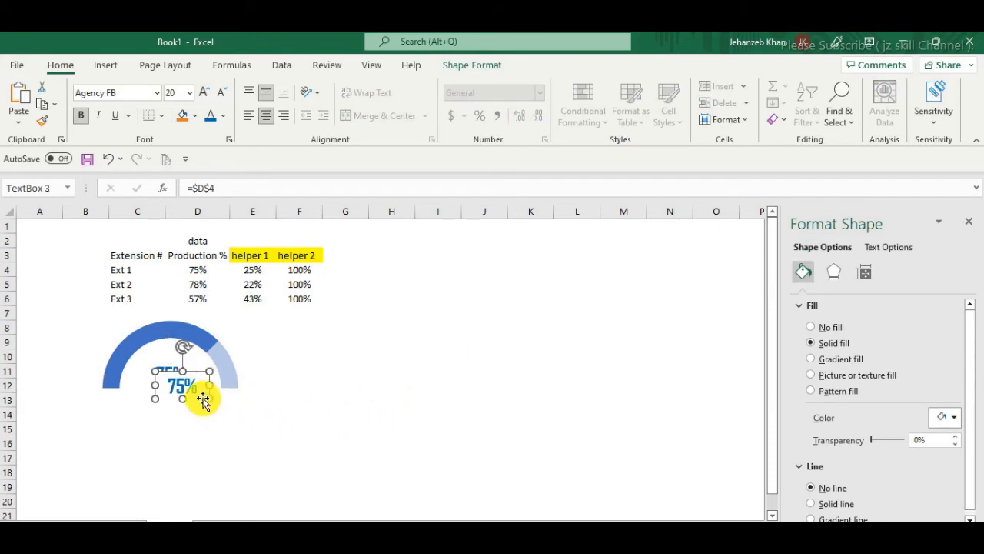
drag(204, 398, 191, 418)
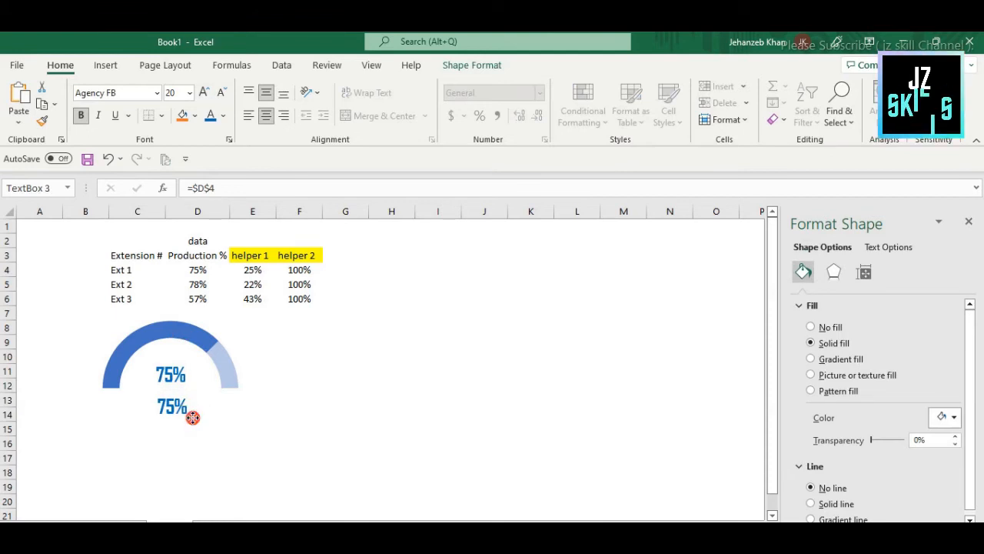
Link the duplicated text box below the arc to the Ext 1 name in cell C4.
click(229, 188)
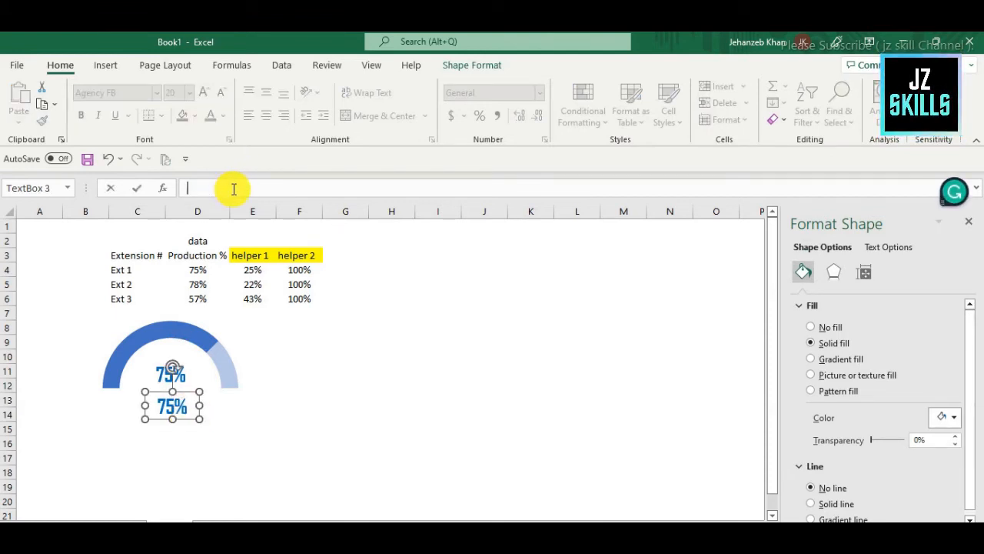
text(=)
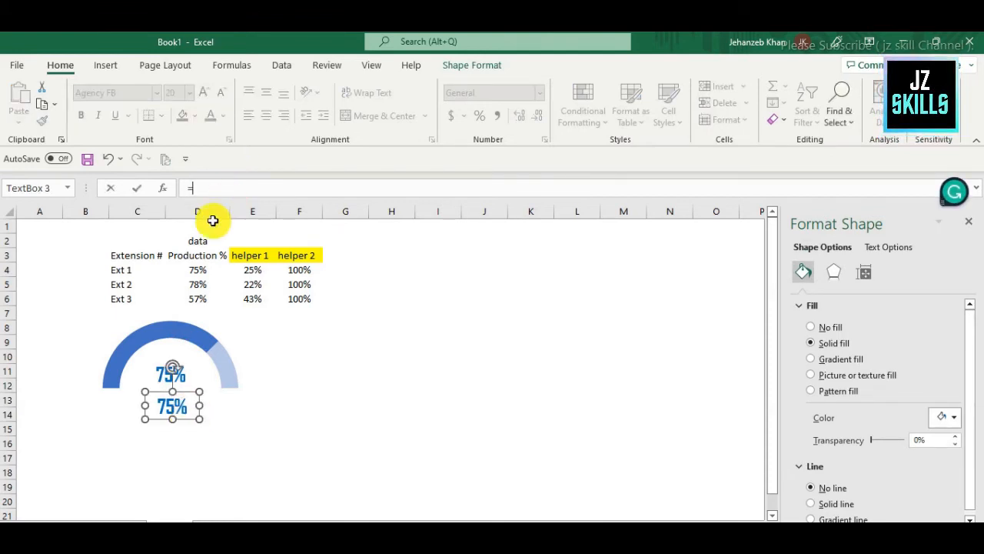
click(139, 269)
key(Return)
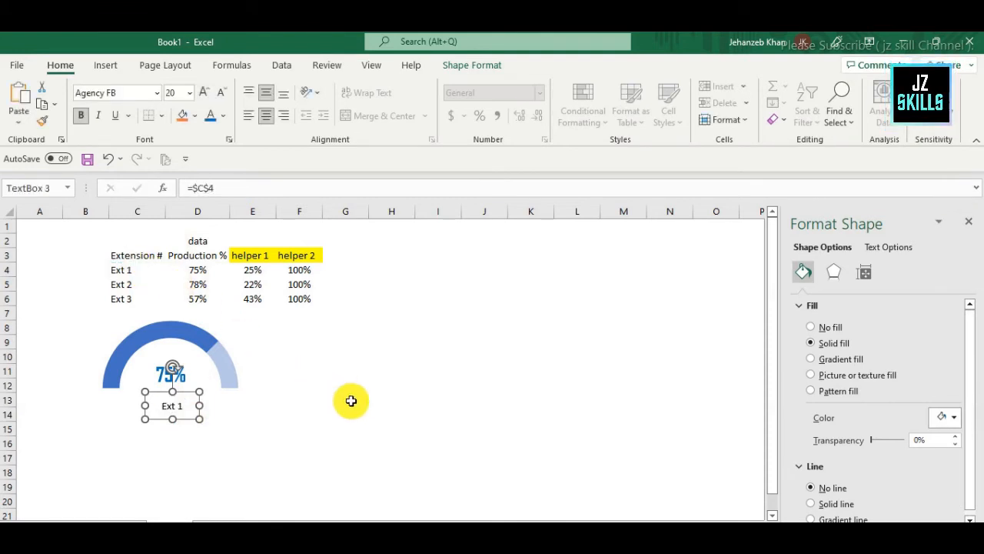
Format the Ext 1 label text as green, bold, 20 pt.
click(350, 400)
click(185, 406)
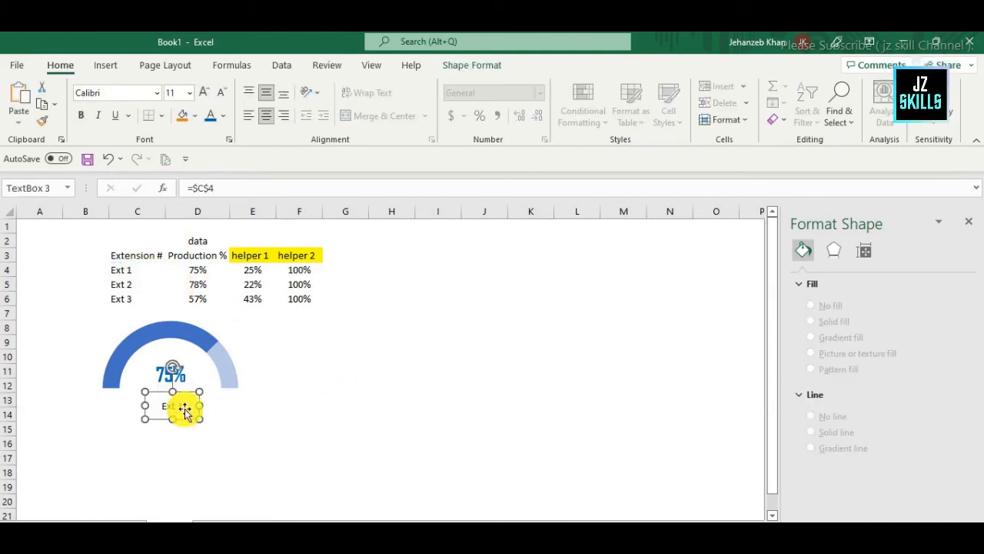
click(223, 116)
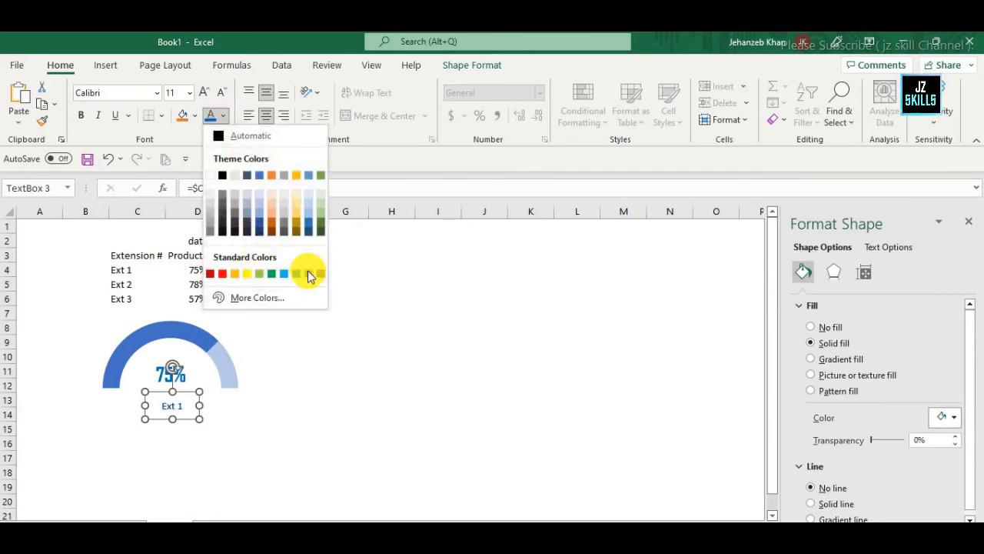
click(272, 273)
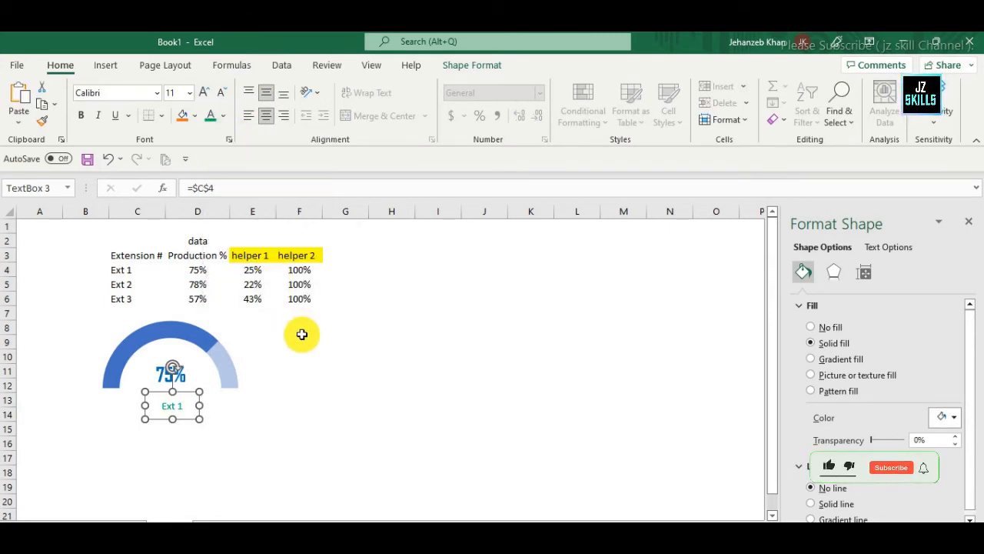
click(81, 116)
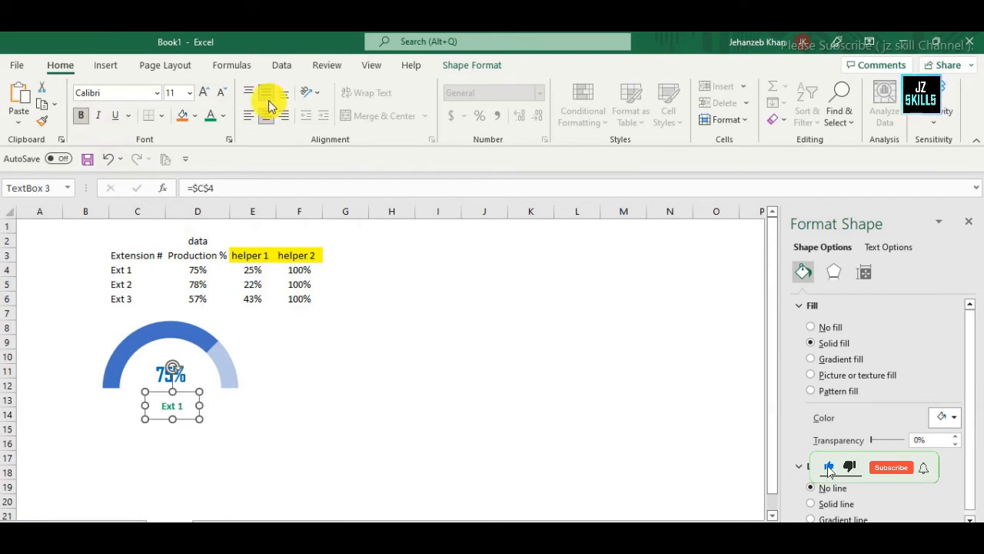
click(203, 93)
click(204, 93)
click(203, 93)
click(204, 93)
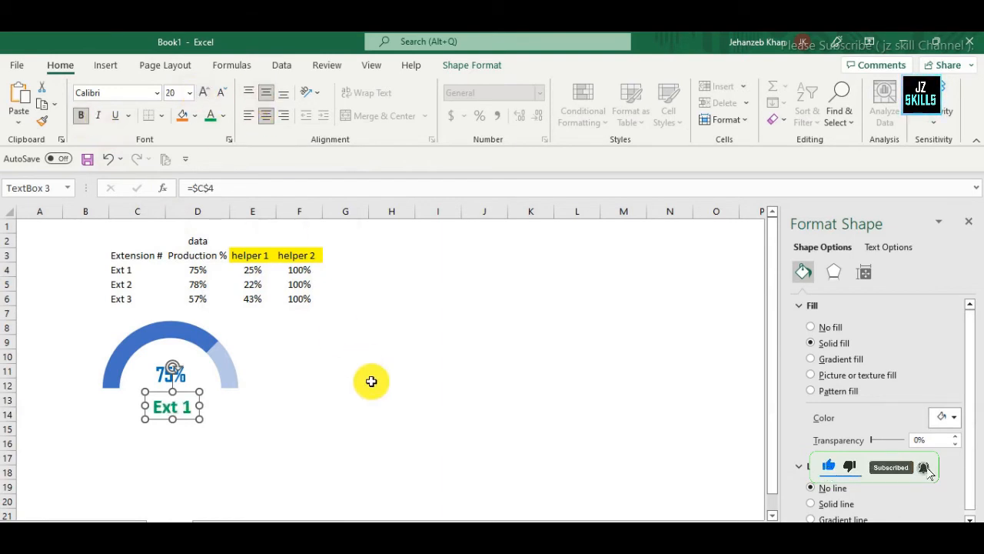
Resize the Ext 1 text box and position it centred beneath the percentage with its full text showing.
click(377, 385)
click(198, 402)
drag(194, 393, 193, 395)
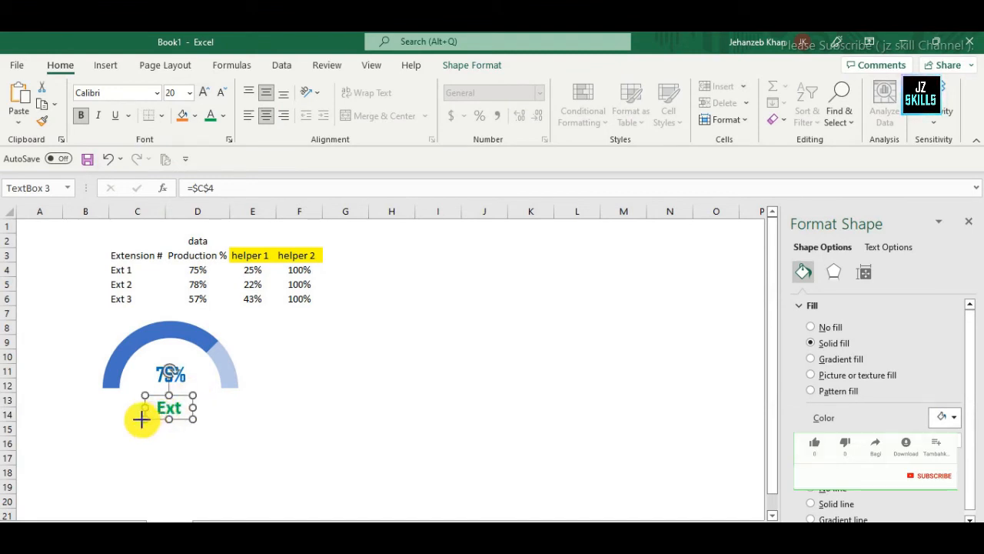
drag(142, 418, 184, 394)
click(358, 398)
click(485, 341)
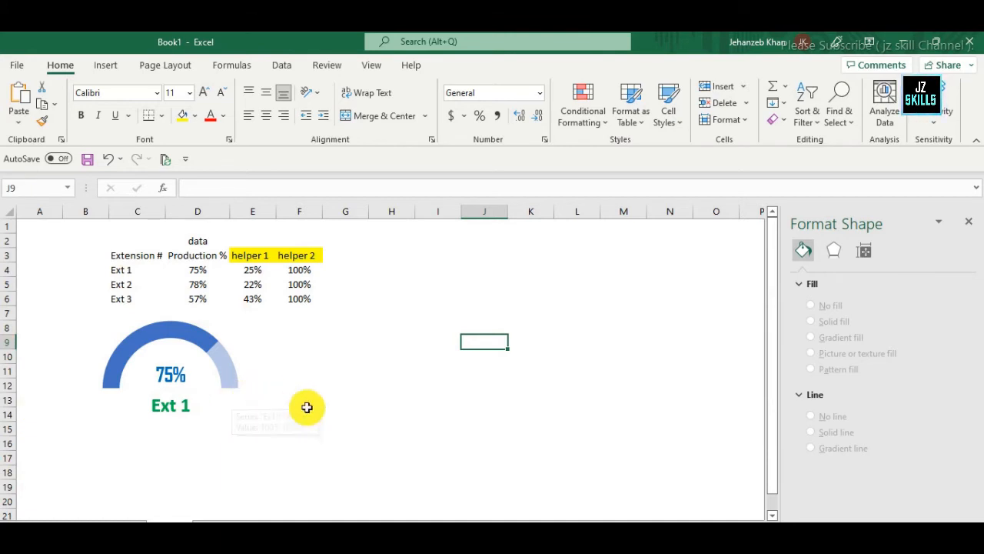
click(401, 371)
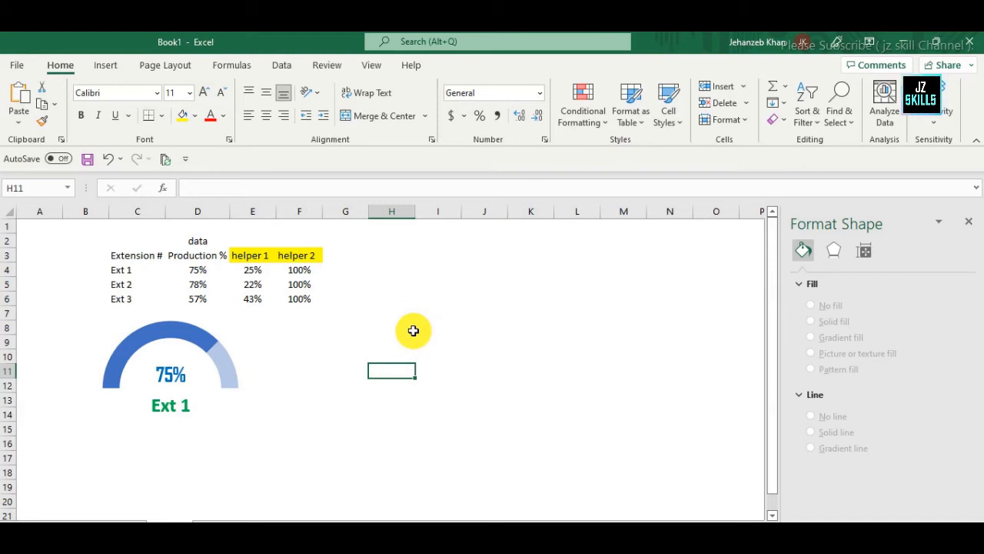
Insert a doughnut chart from the Ext 2 row, cells C5 to F5.
drag(113, 288, 315, 281)
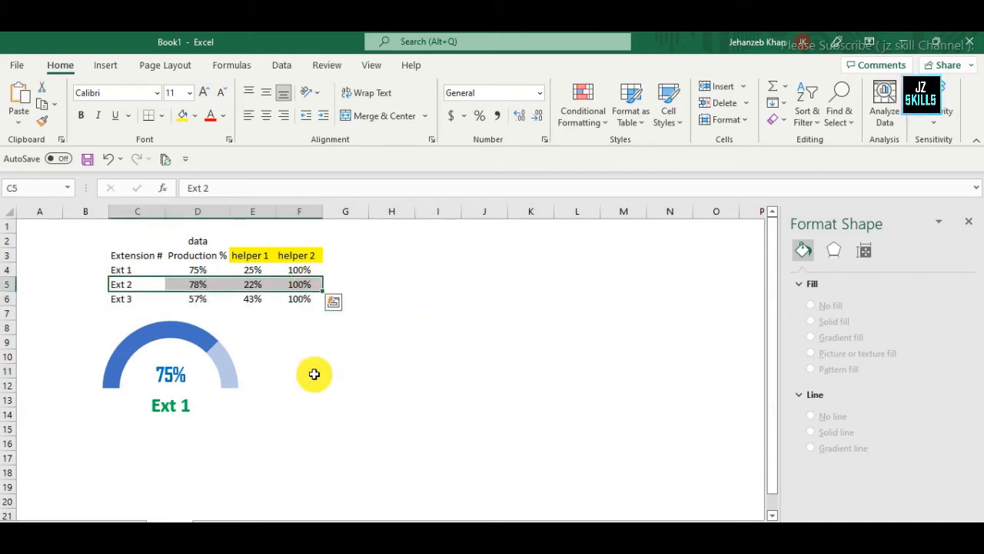
click(105, 64)
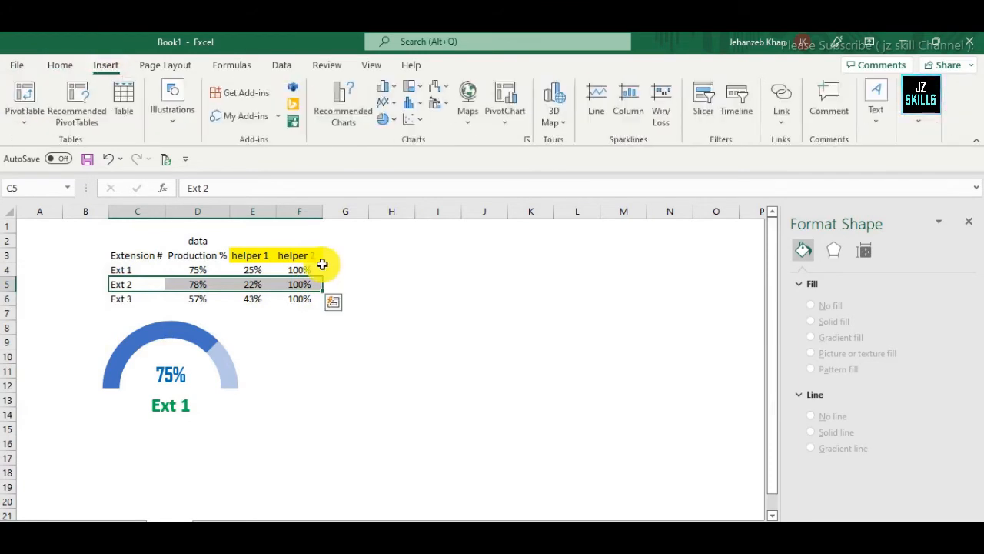
click(389, 120)
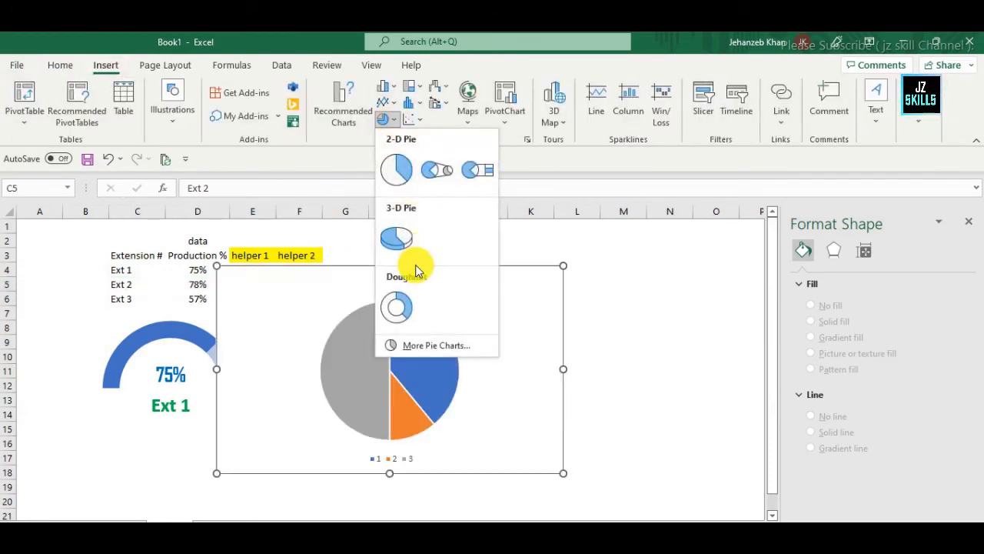
click(402, 309)
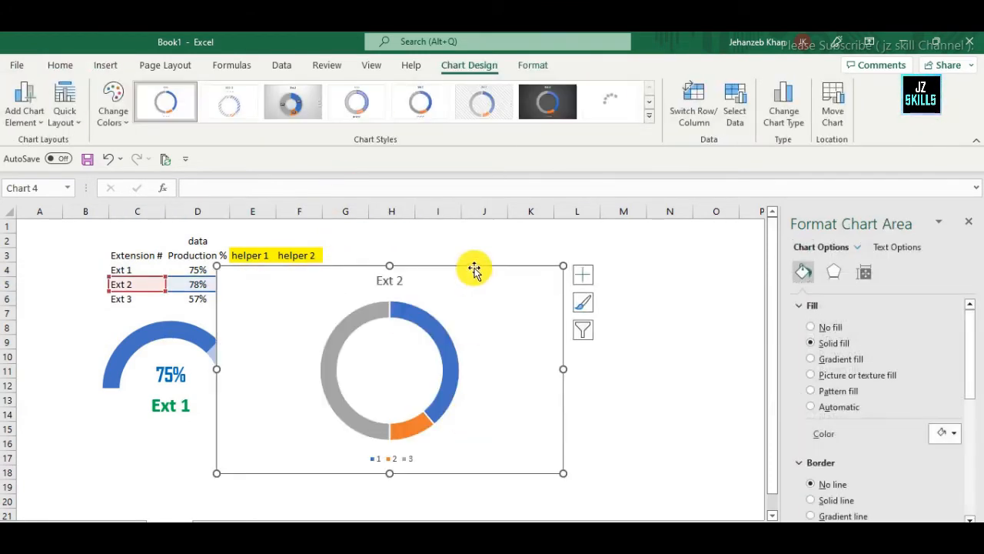
Delete the chart title and the legend from the Ext 2 doughnut chart.
click(408, 287)
key(Delete)
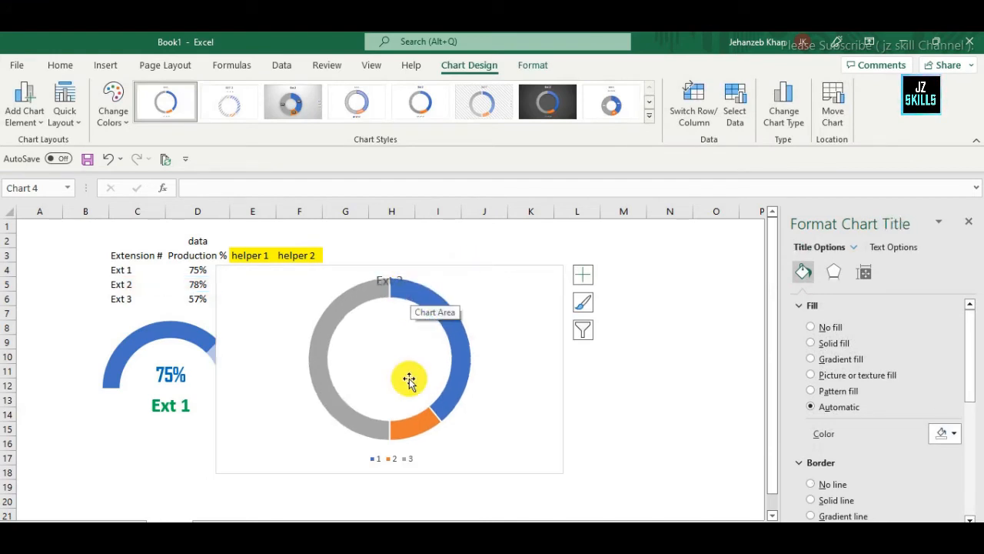
click(406, 463)
key(Delete)
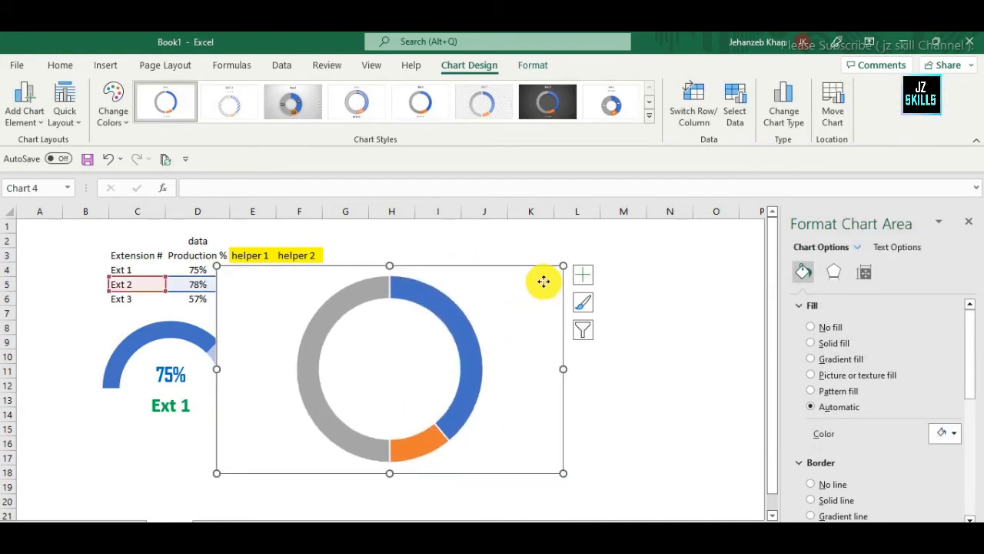
Set the Ext 2 chart area to No Outline.
right_click(538, 275)
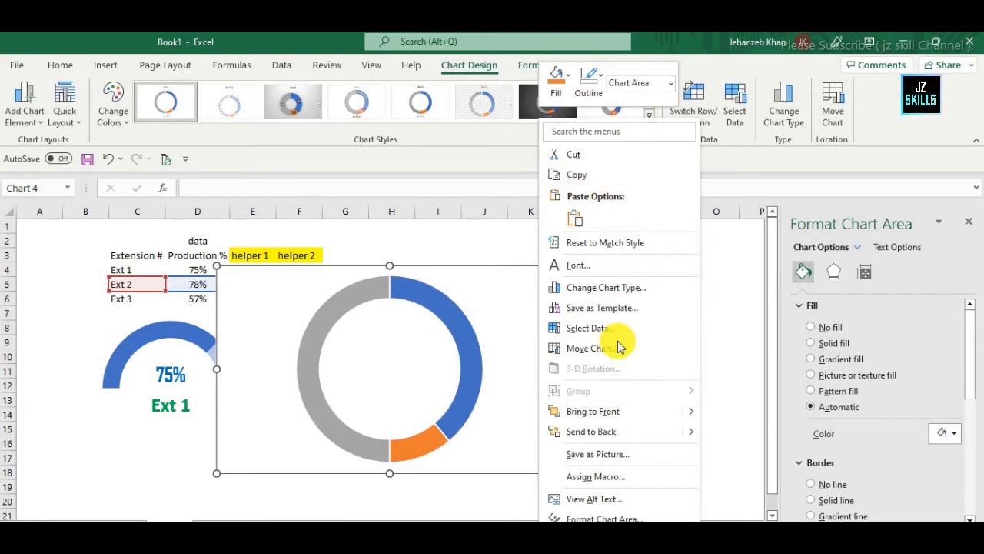
click(589, 84)
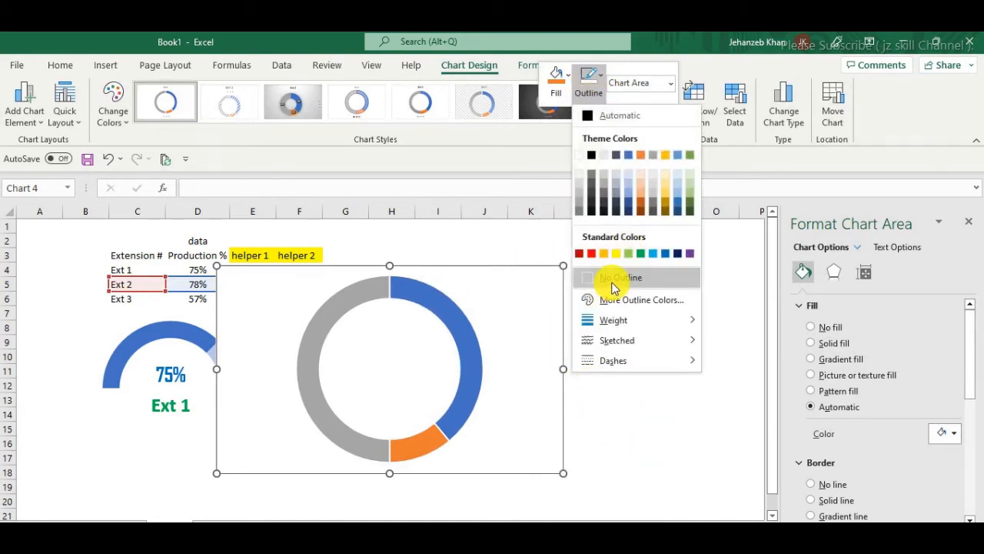
click(624, 459)
Set the angle of the first slice of the Ext 2 doughnut series to 270°.
click(437, 340)
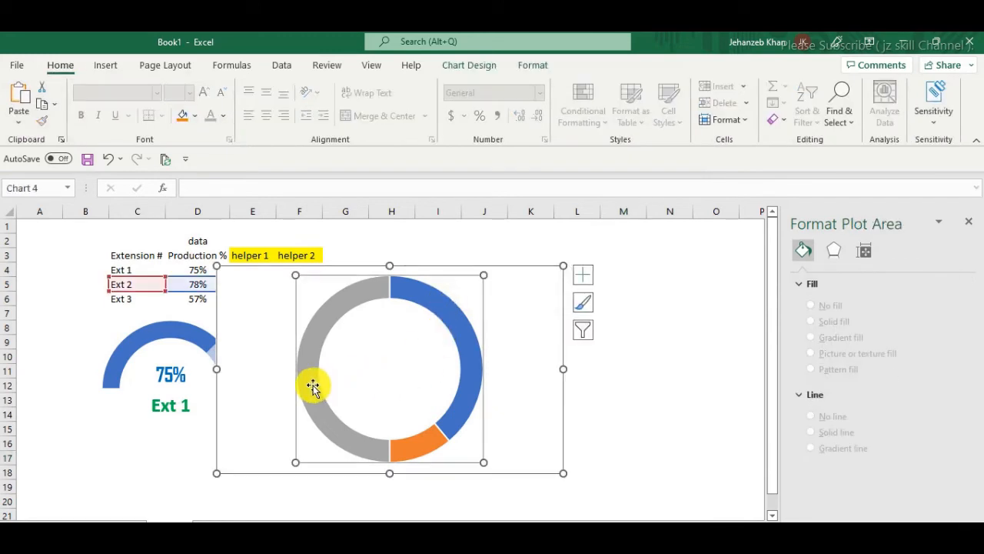
click(589, 408)
click(451, 331)
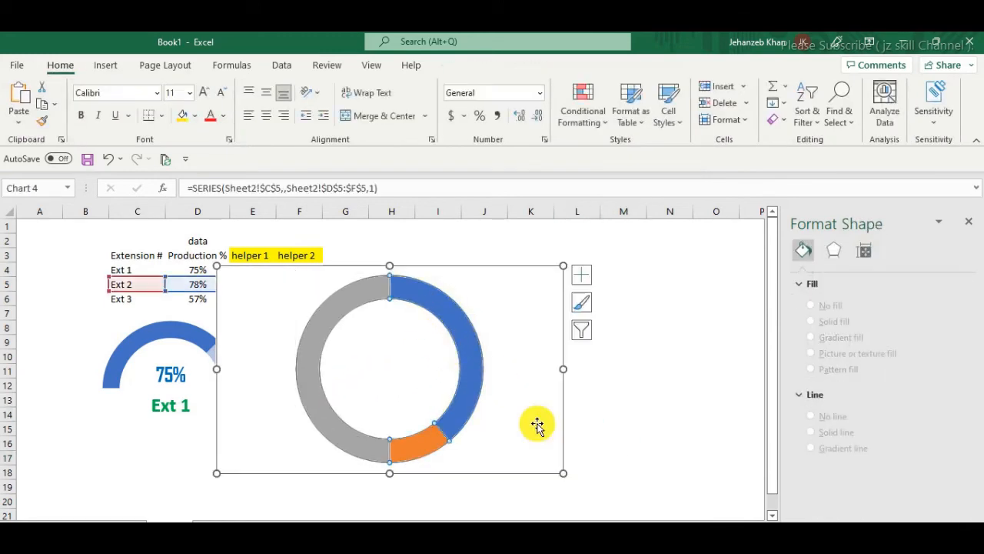
click(867, 273)
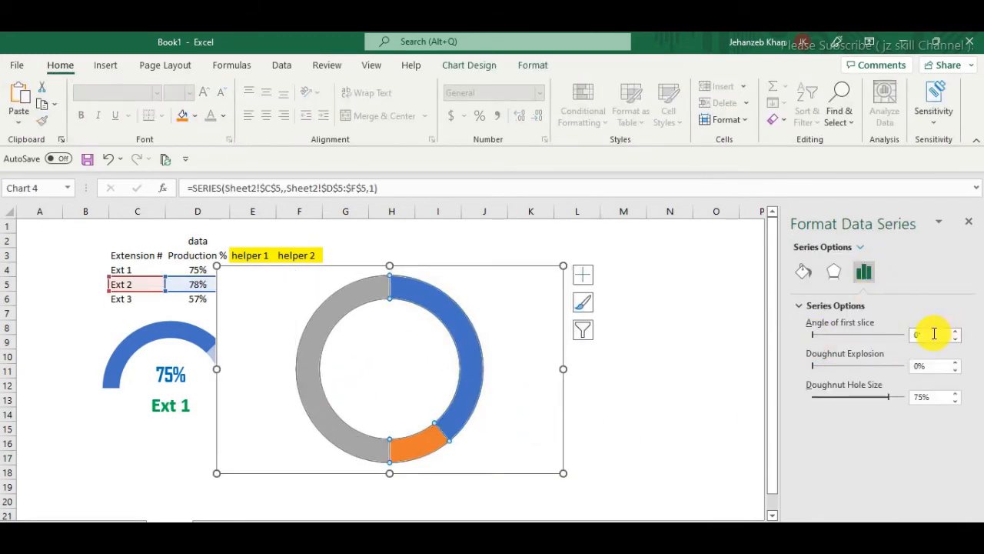
key(Return)
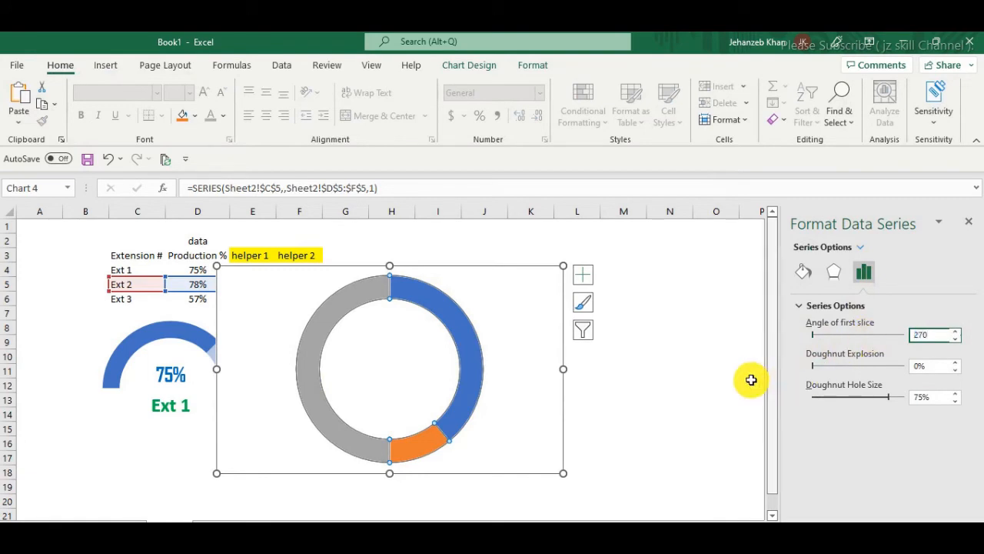
click(681, 364)
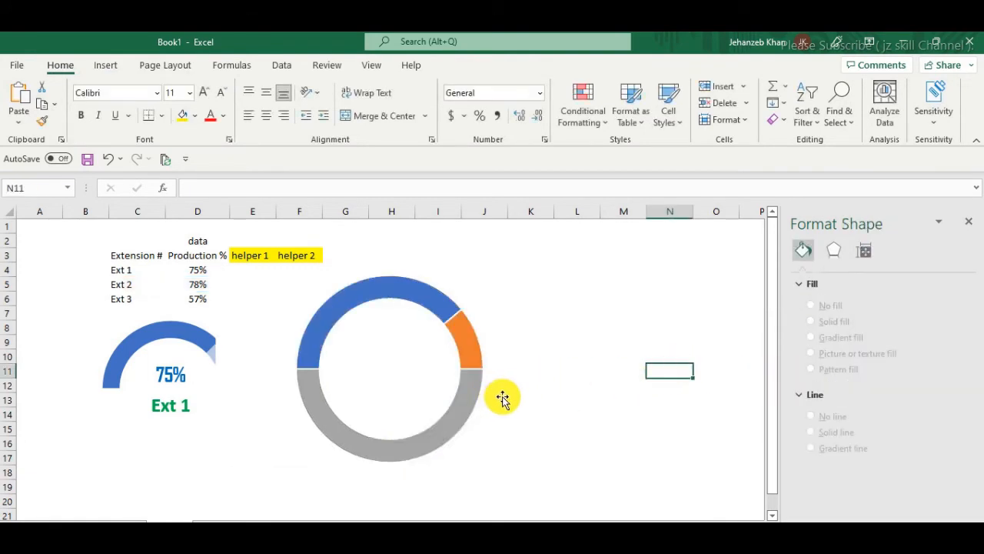
Shrink the Ext 2 chart and place it beside the Ext 1 half circle, below the data table.
click(549, 341)
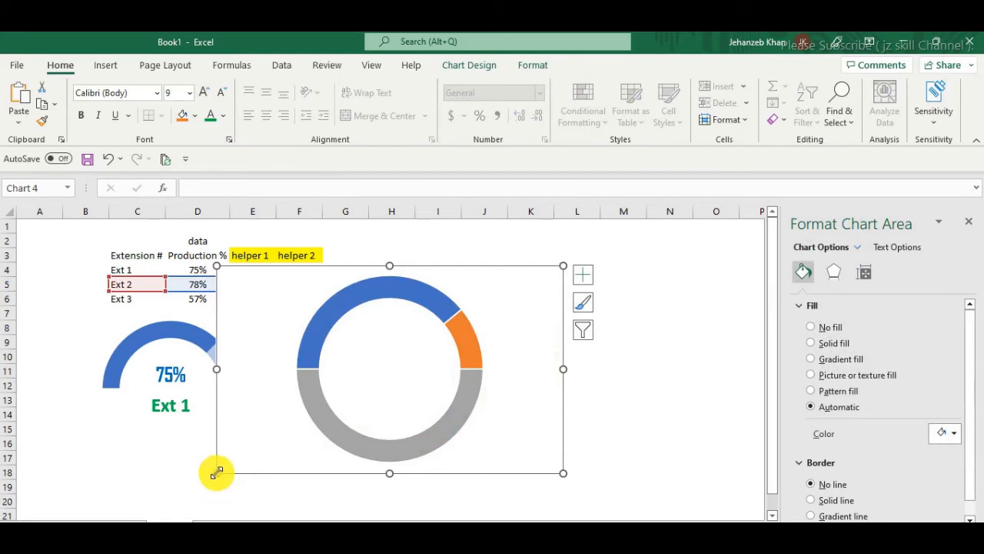
drag(217, 472, 387, 422)
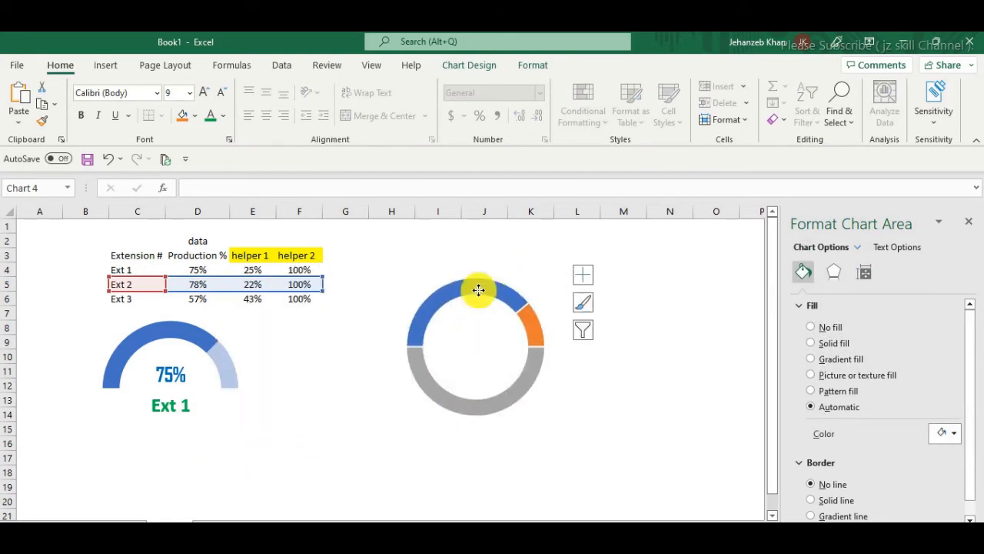
drag(478, 289, 417, 330)
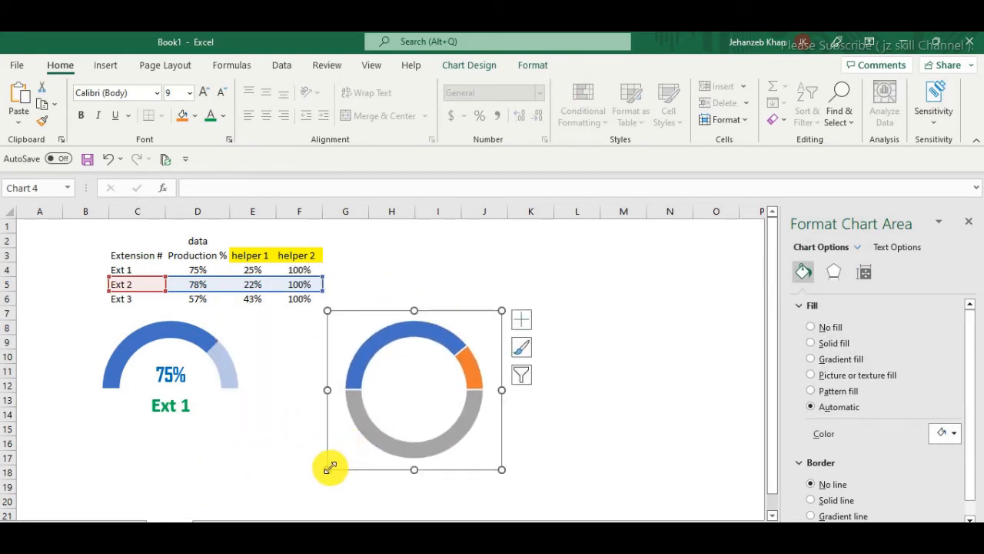
drag(330, 467, 361, 452)
drag(445, 310, 356, 305)
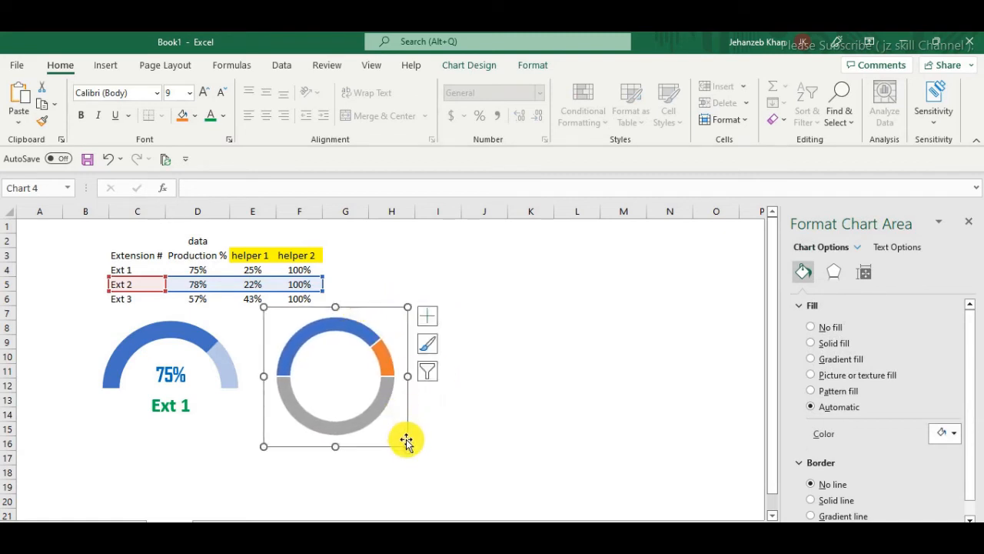
drag(408, 446, 415, 447)
Set the border of the Ext 2 doughnut series to No line.
click(388, 370)
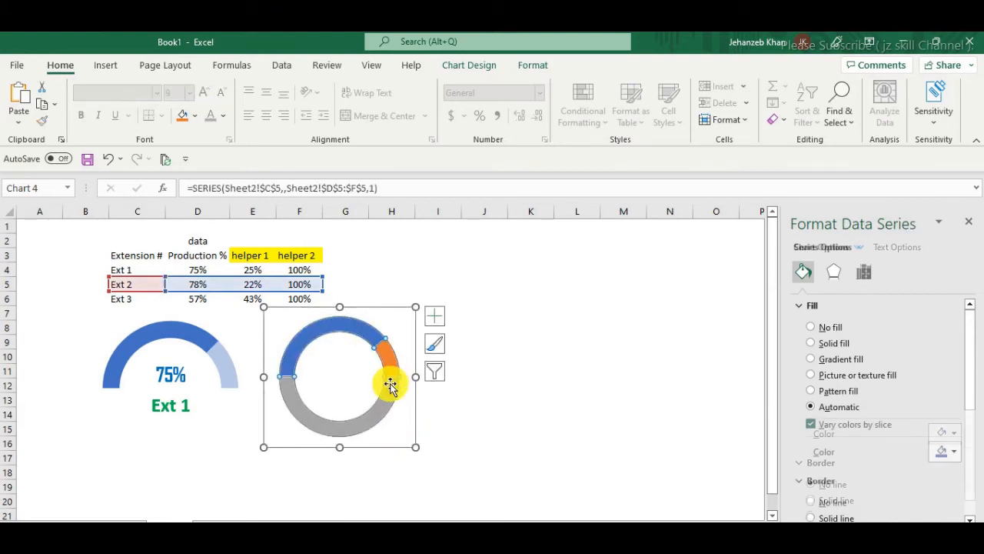
scroll(881, 406, down, 3)
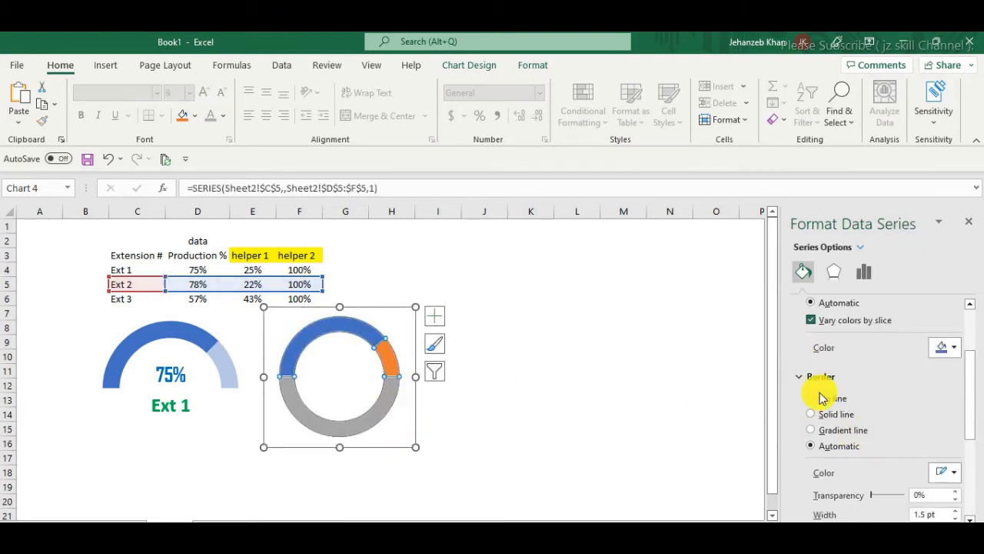
scroll(822, 400, up, 1)
scroll(820, 392, down, 2)
click(807, 365)
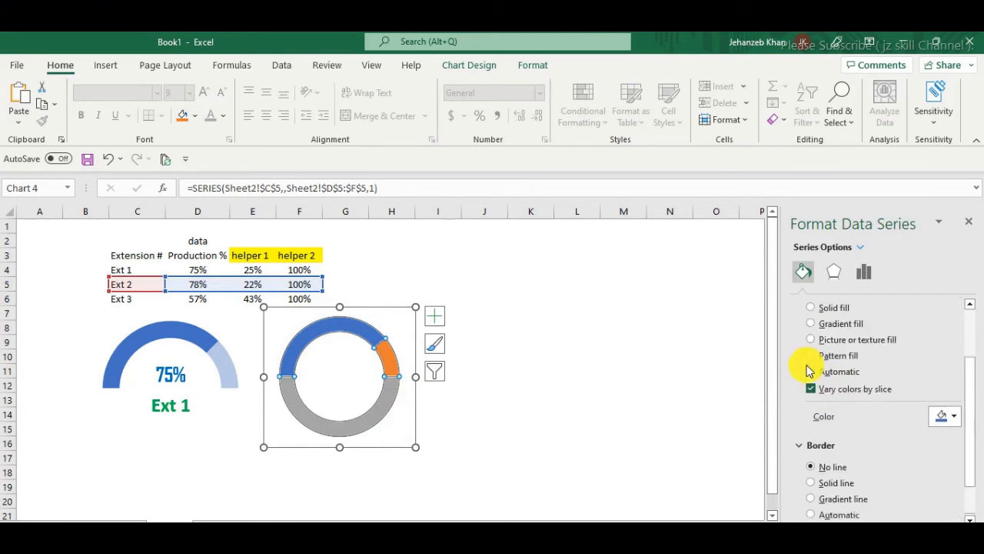
click(547, 443)
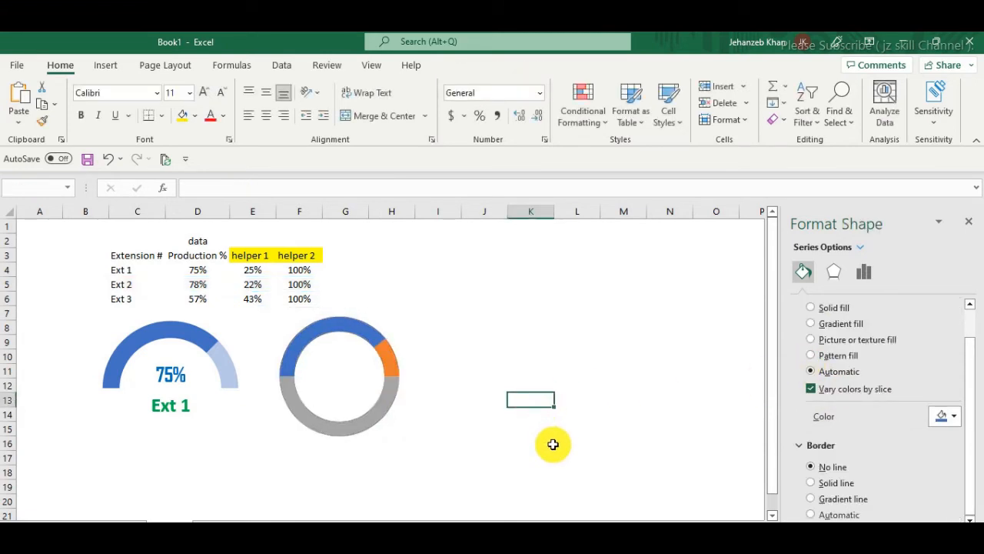
Set the grey lower-half slice of the Ext 2 doughnut to No fill.
click(370, 419)
click(383, 419)
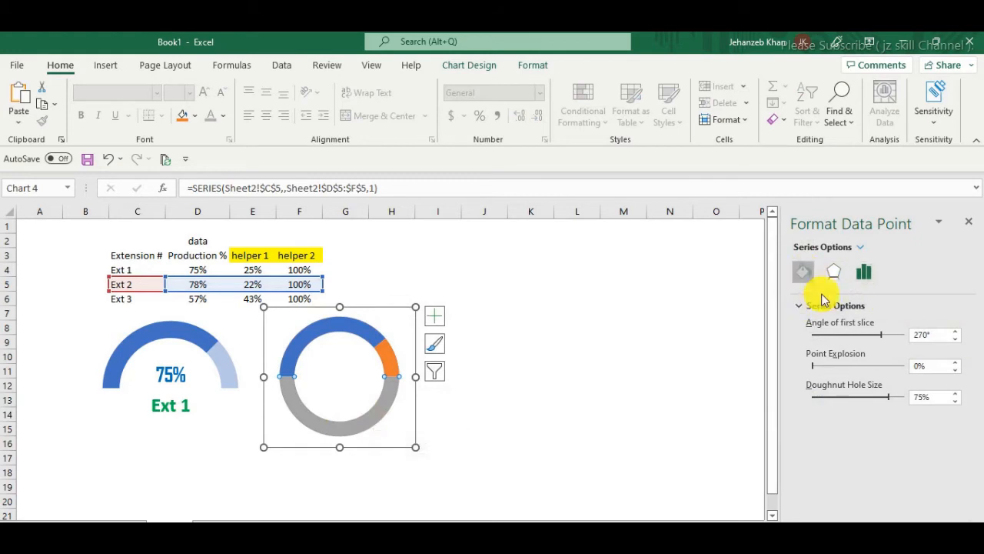
click(807, 343)
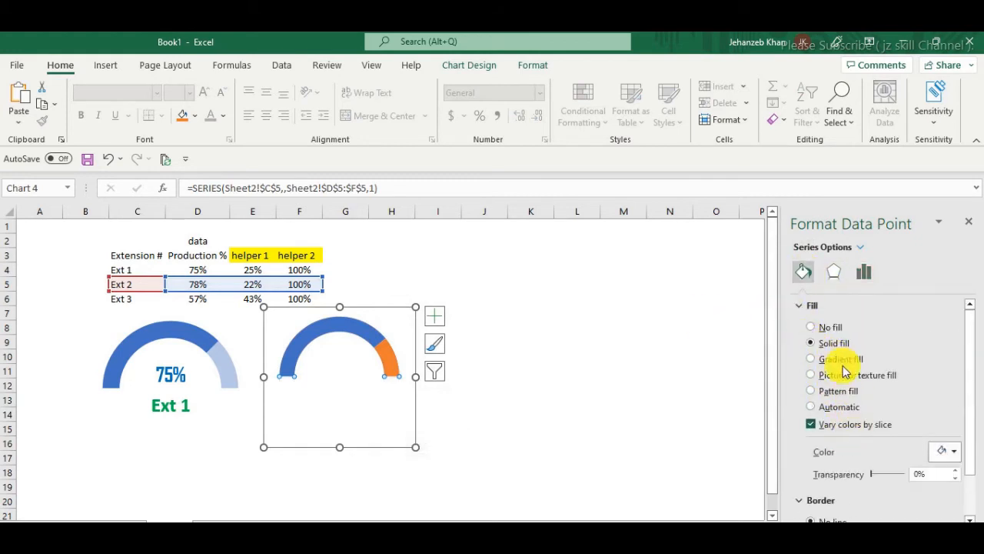
click(953, 454)
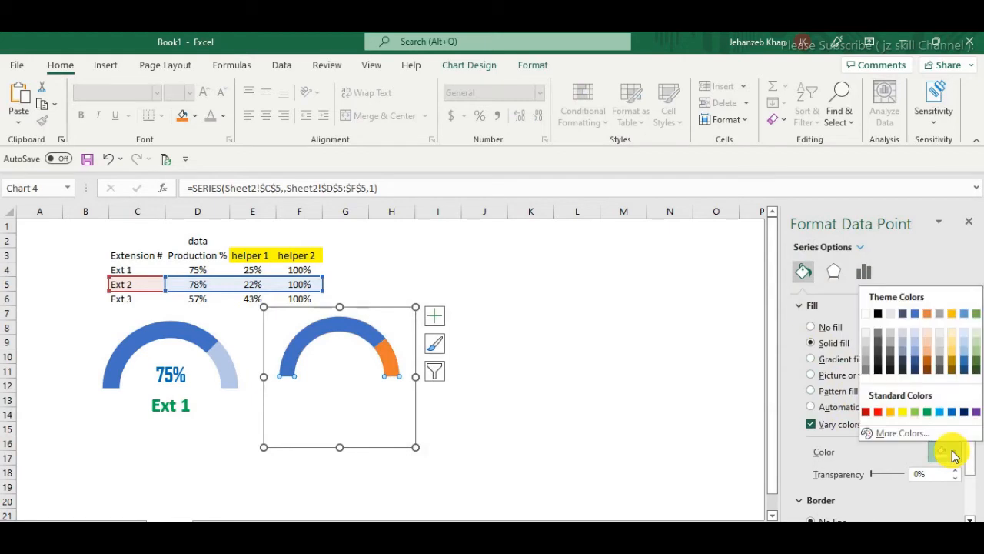
click(810, 327)
click(626, 406)
Fill the large production slice of the Ext 2 doughnut with solid dark brown, the darkest shade of the orange theme color.
click(399, 376)
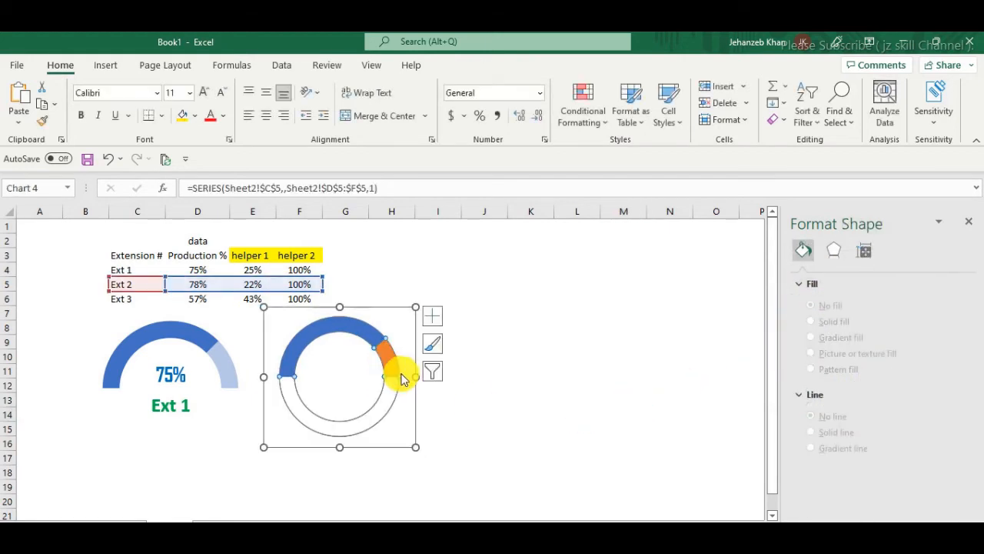
click(334, 337)
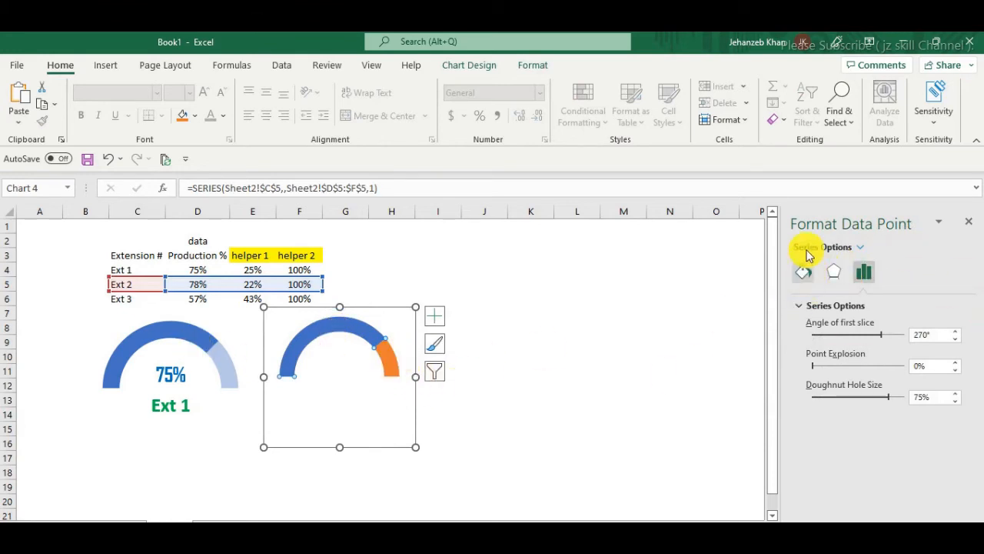
click(804, 273)
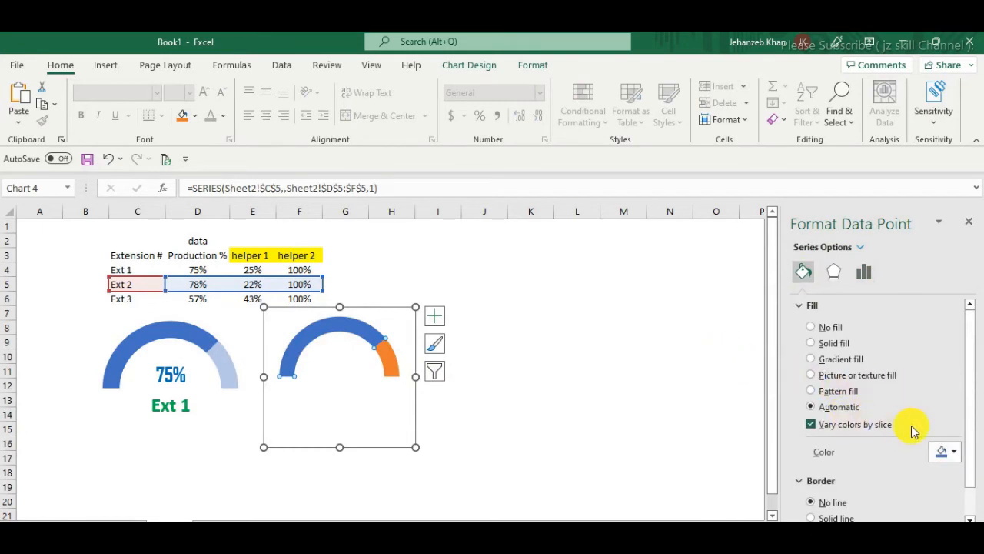
click(812, 344)
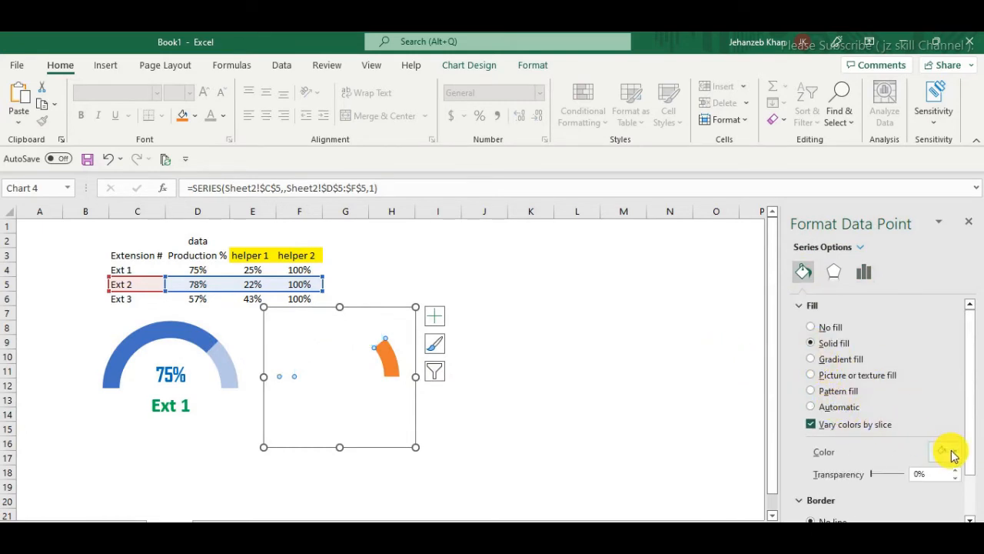
click(953, 453)
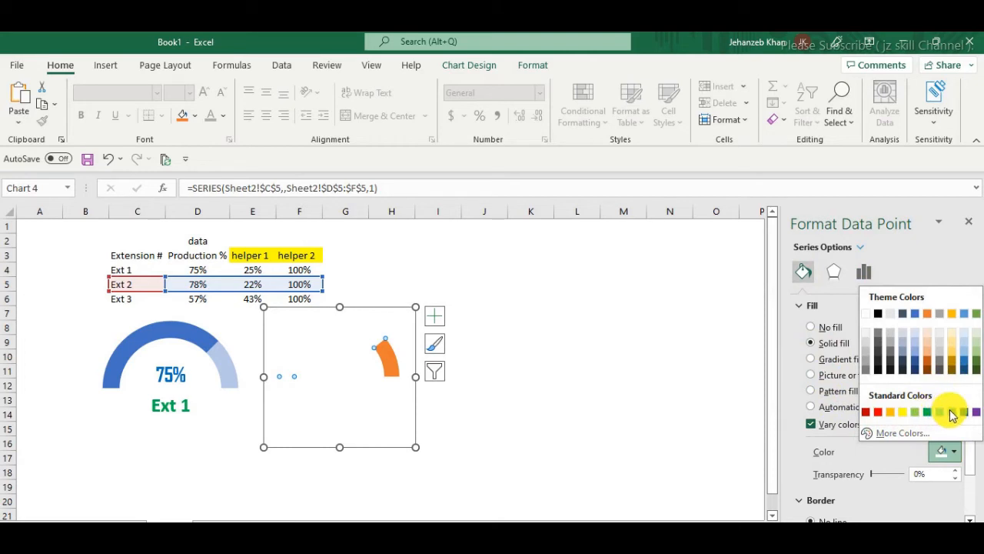
click(928, 369)
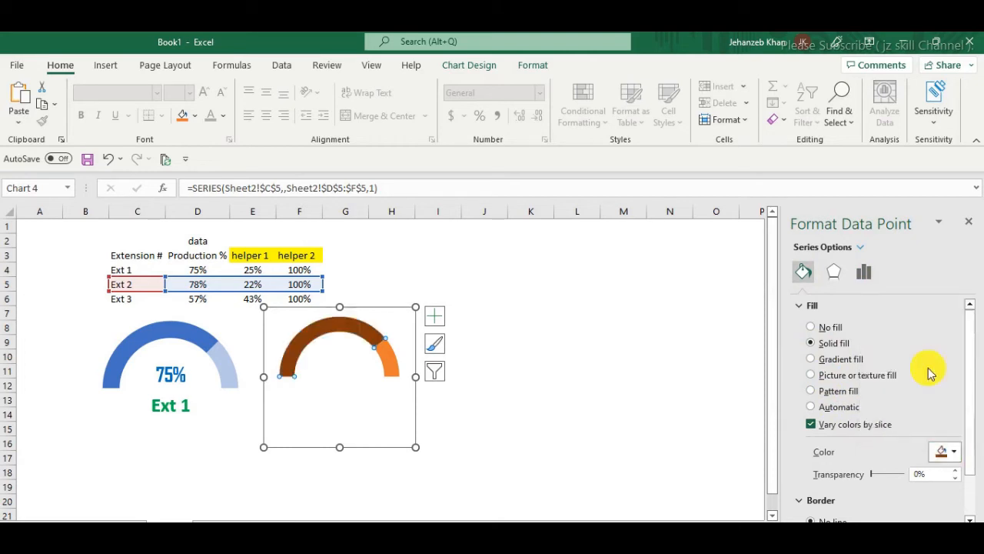
Fill the small remaining slice of the Ext 2 half circle with the same dark brown at 63% transparency.
click(536, 355)
click(382, 358)
click(389, 358)
click(398, 369)
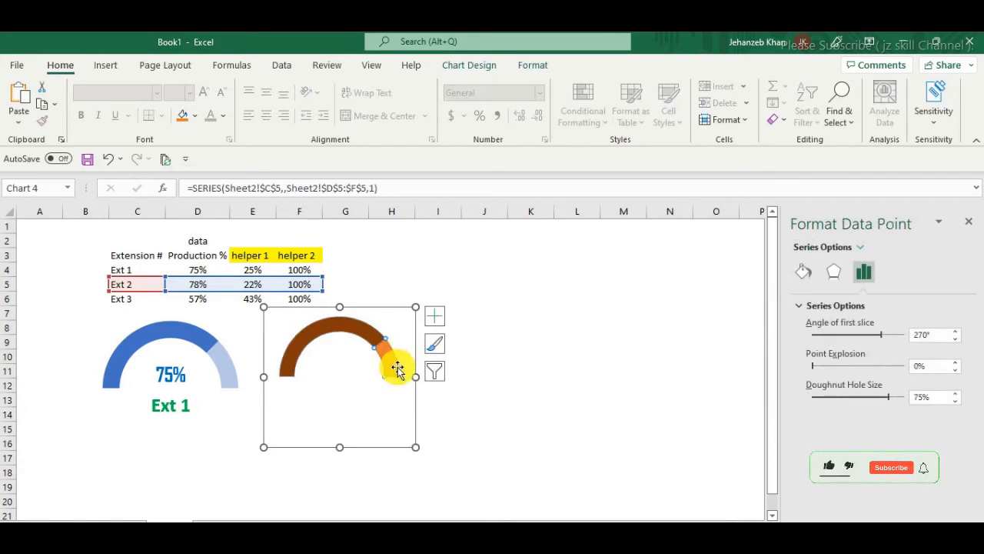
click(804, 274)
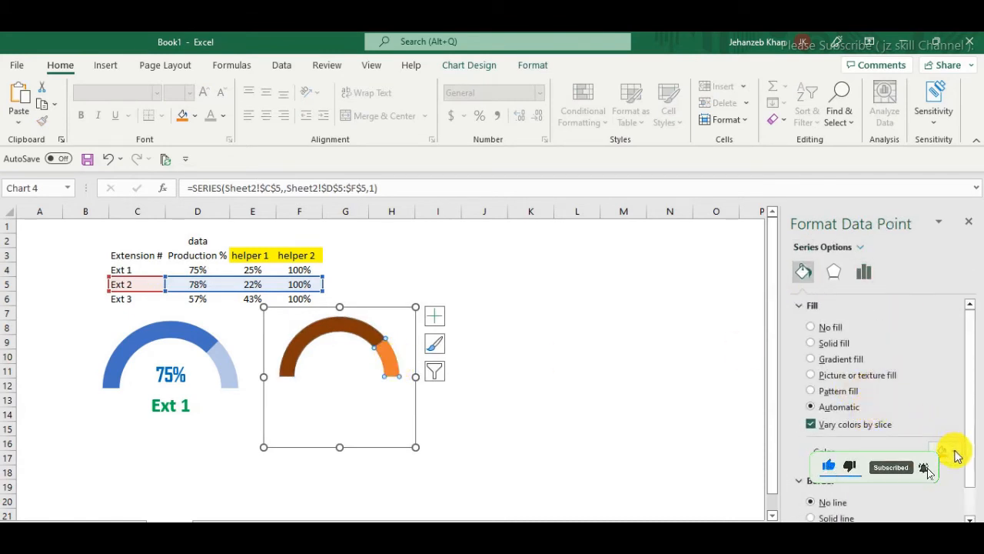
scroll(869, 440, down, 1)
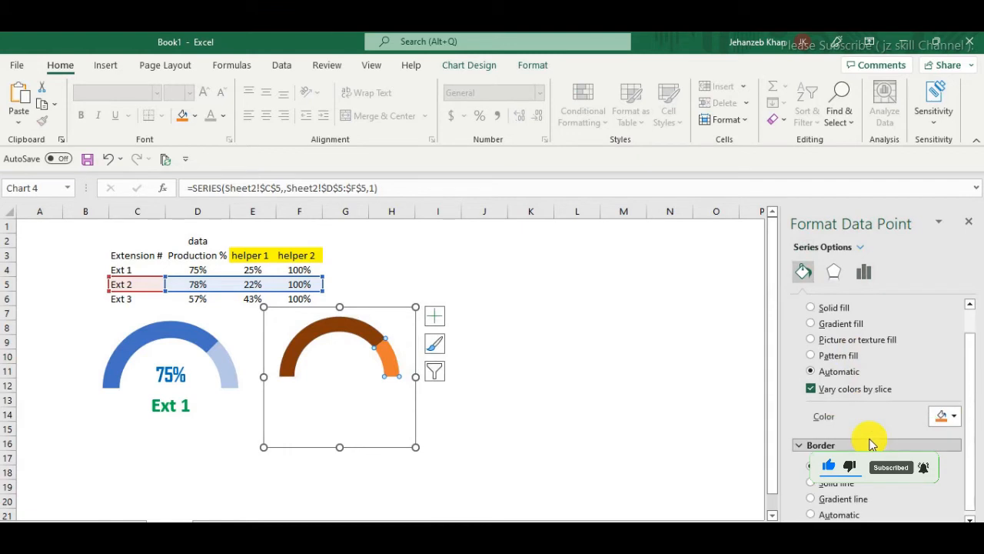
click(953, 416)
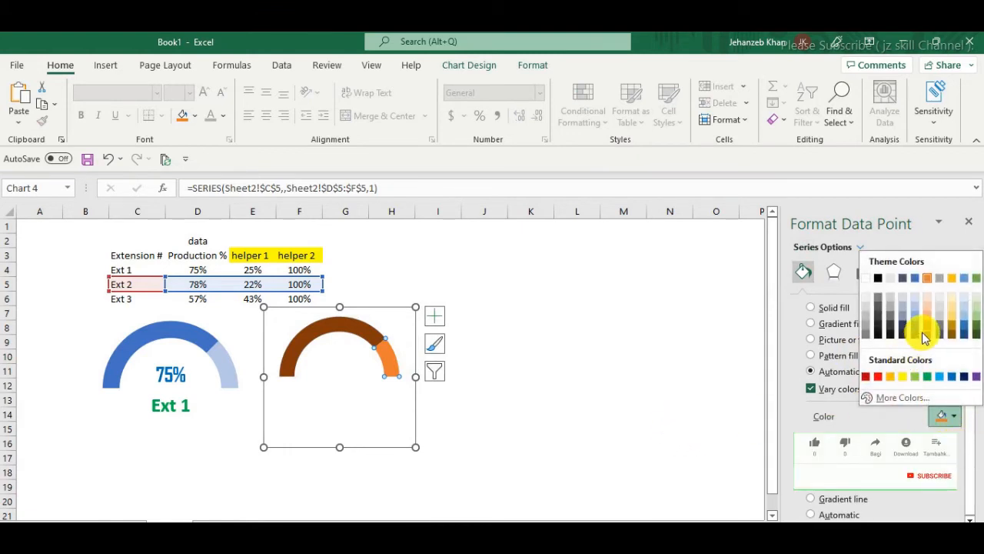
click(926, 332)
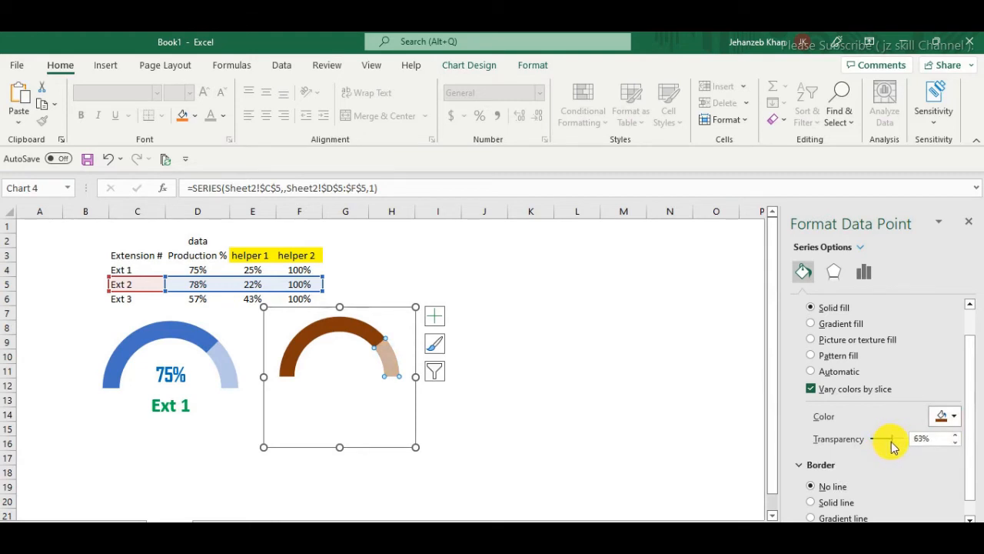
click(615, 413)
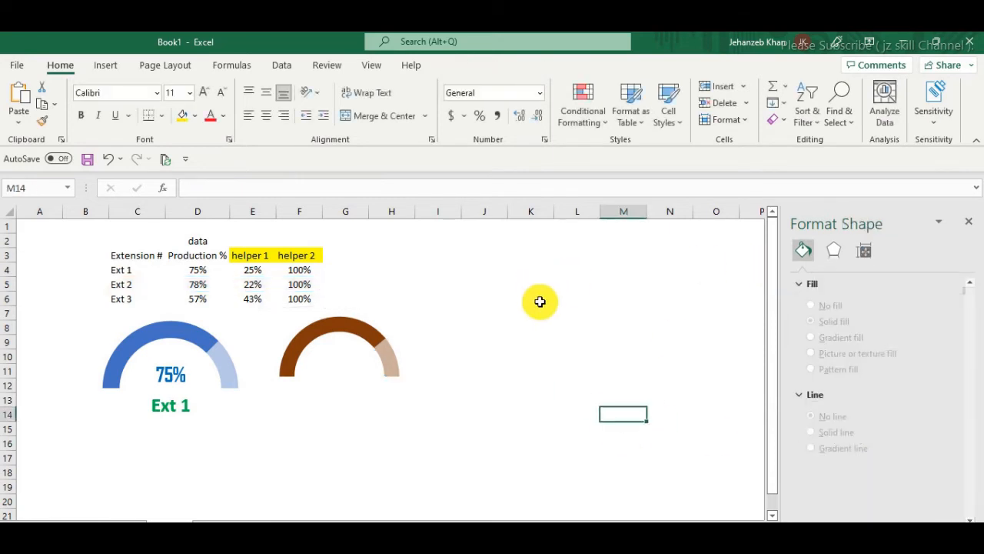
Enlarge the Ext 2 chart slightly and align its half circle beside the Ext 1 half circle.
click(538, 300)
click(384, 397)
drag(403, 309, 385, 315)
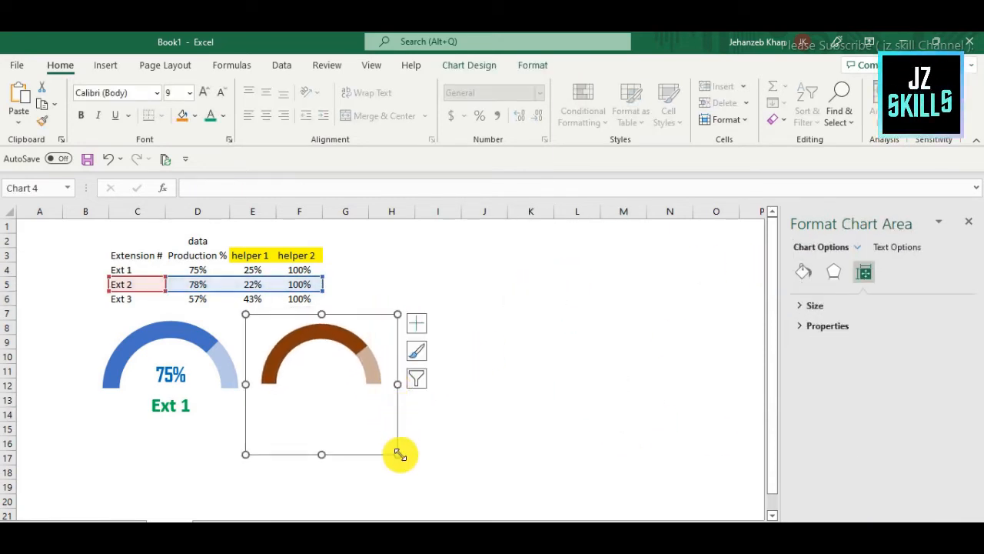
drag(398, 454, 421, 463)
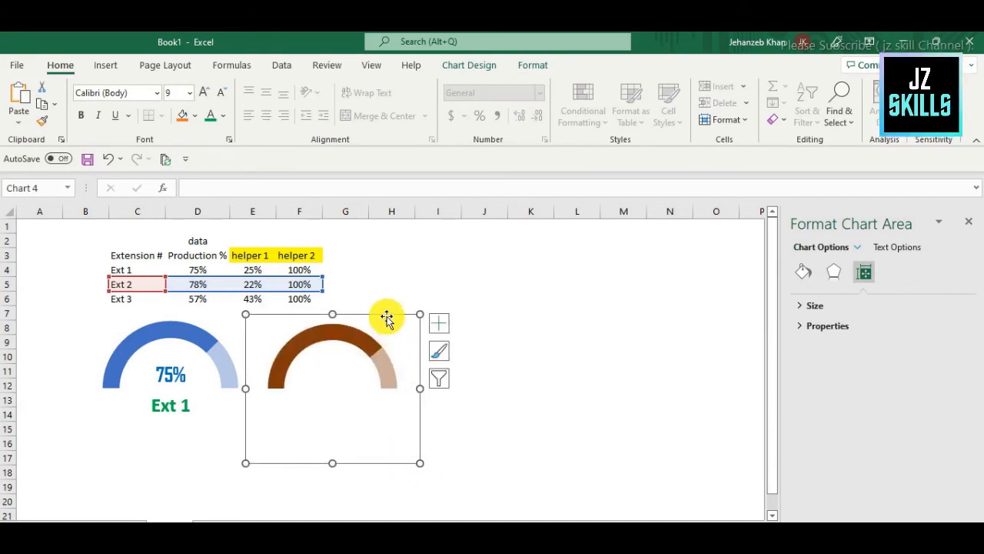
drag(386, 316, 386, 314)
click(519, 388)
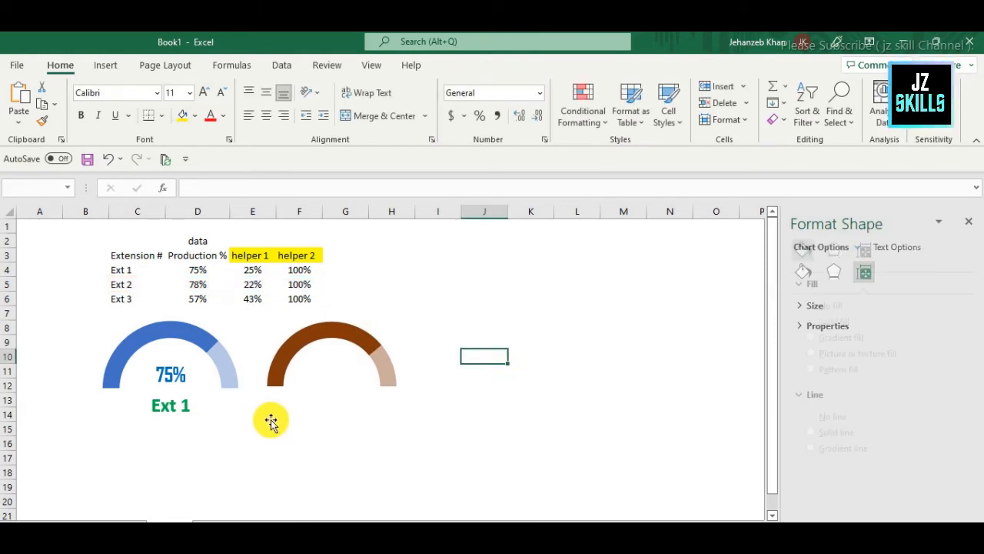
click(465, 298)
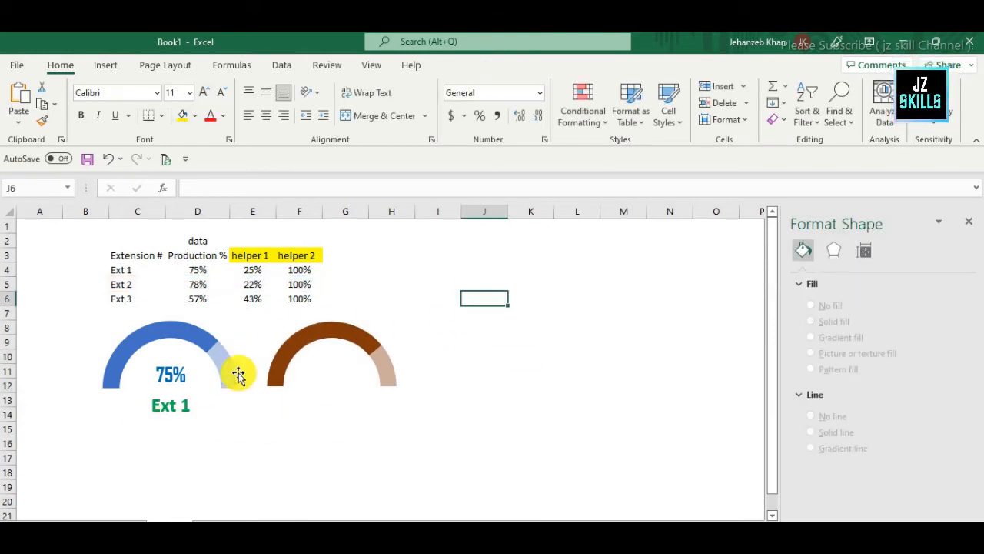
Copy the Ext 1 percentage and name text boxes and place the copies in and below the Ext 2 half circle.
click(178, 366)
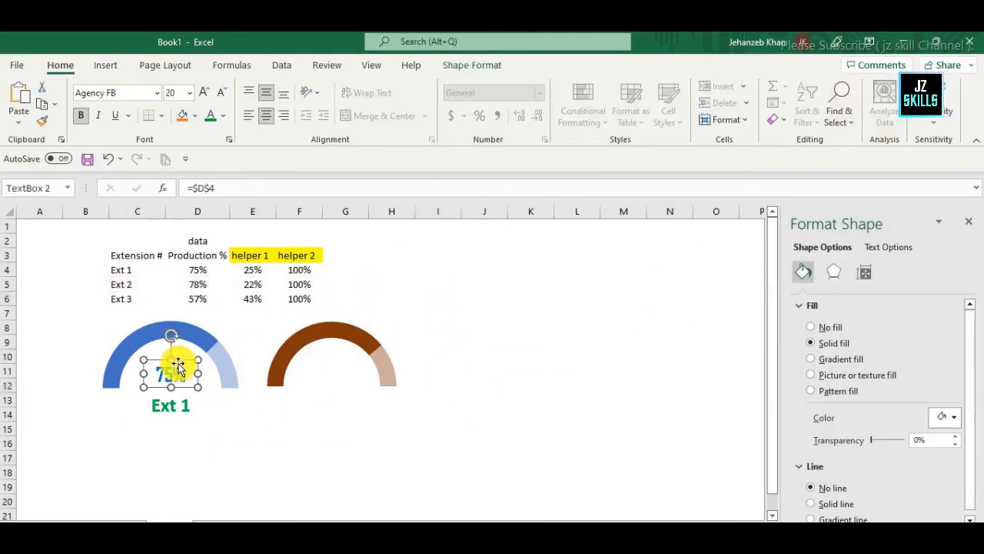
ctrl+click(191, 408)
key(ctrl+c)
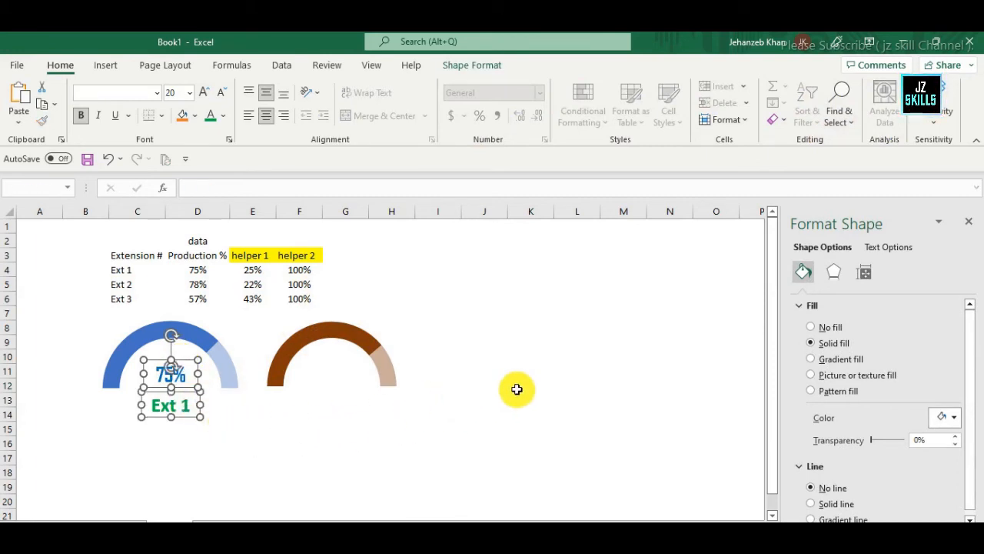
click(515, 389)
key(ctrl+v)
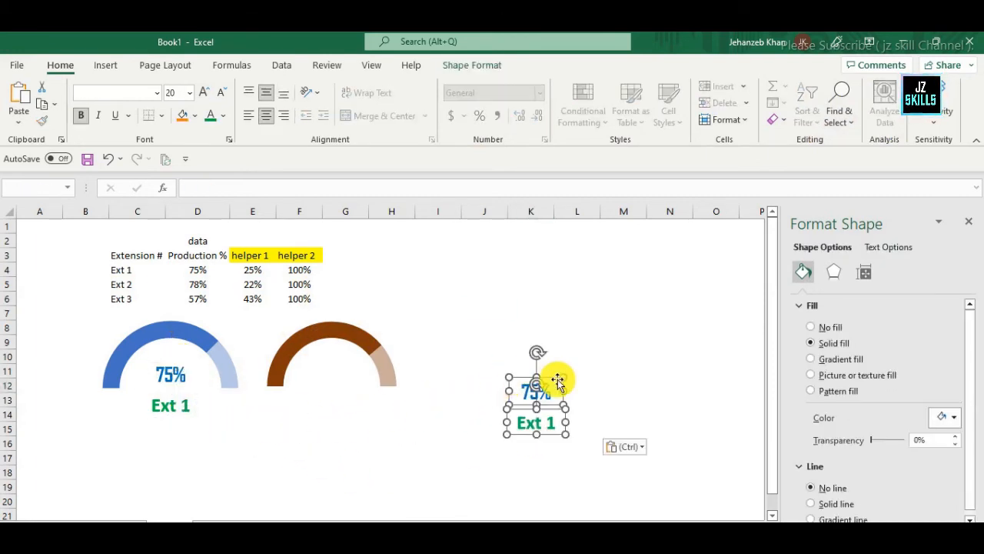
drag(558, 378, 356, 366)
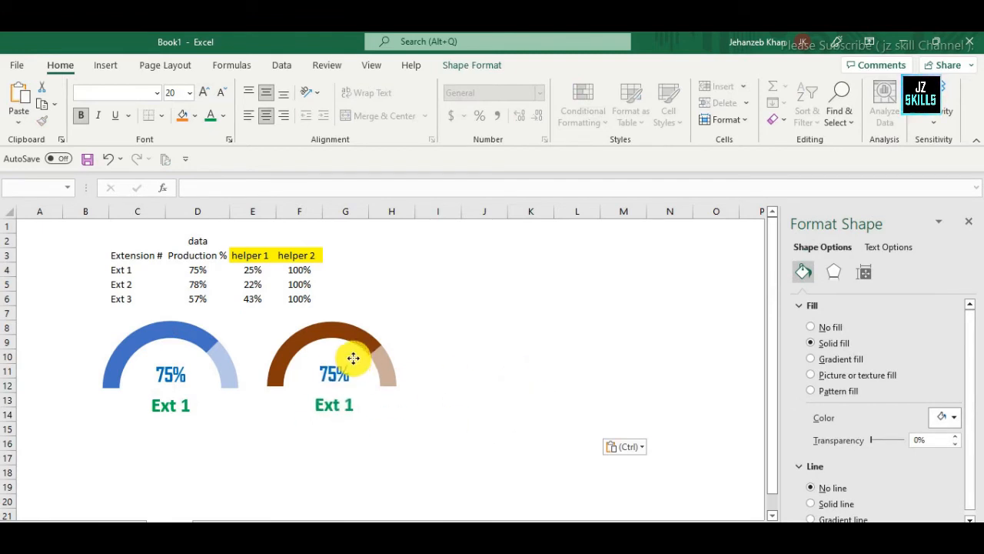
drag(353, 358, 353, 358)
click(534, 397)
Link the copied percentage text box in the Ext 2 half circle to cell D5.
click(349, 380)
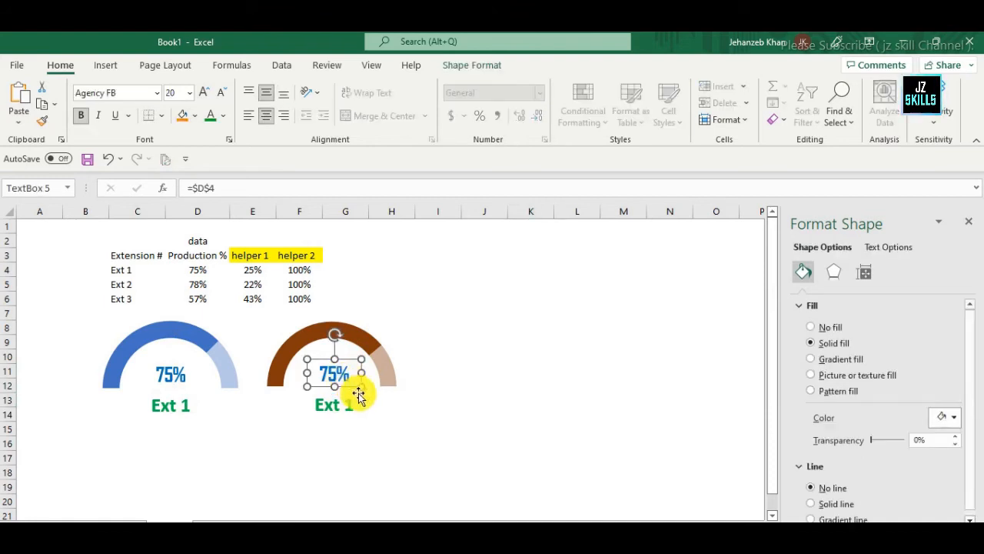
text(=)
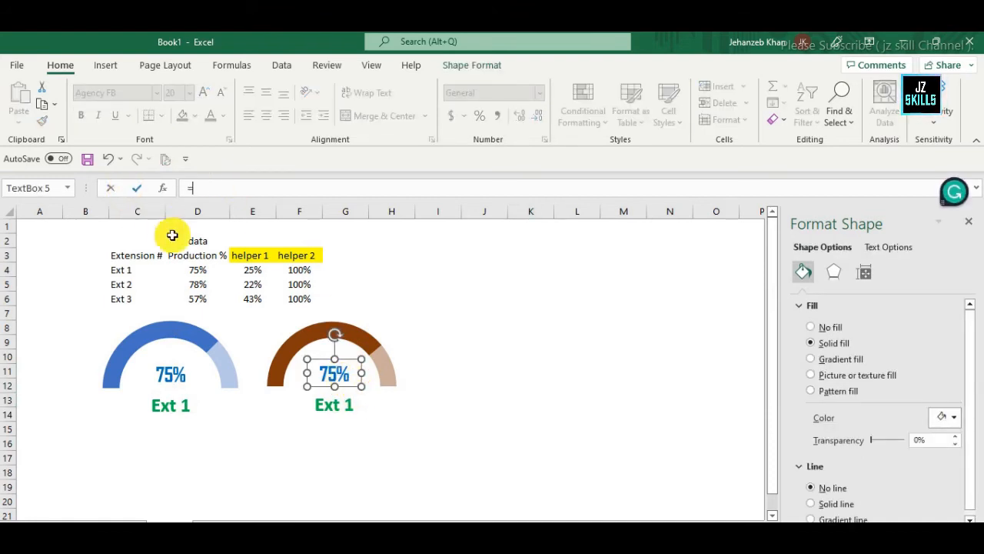
click(204, 283)
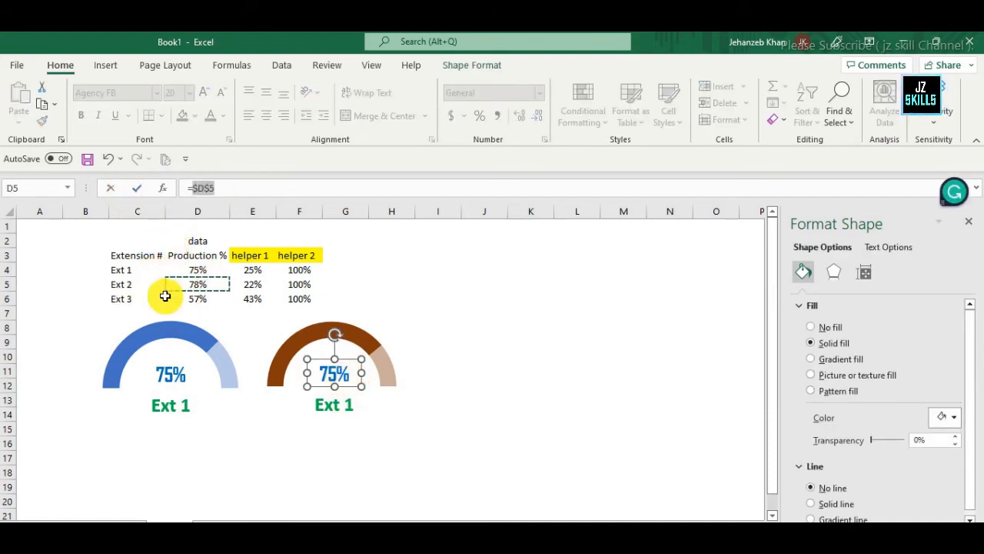
click(447, 409)
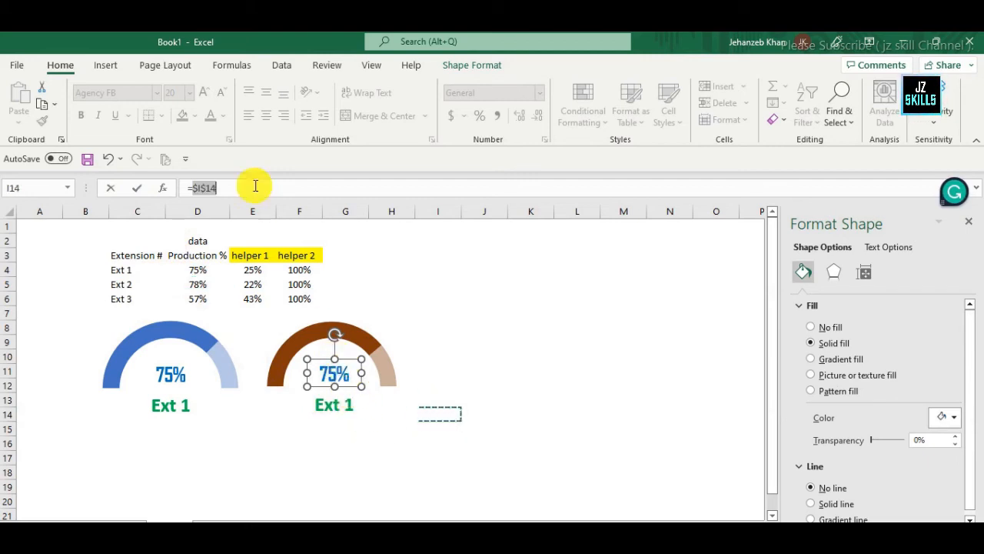
click(127, 287)
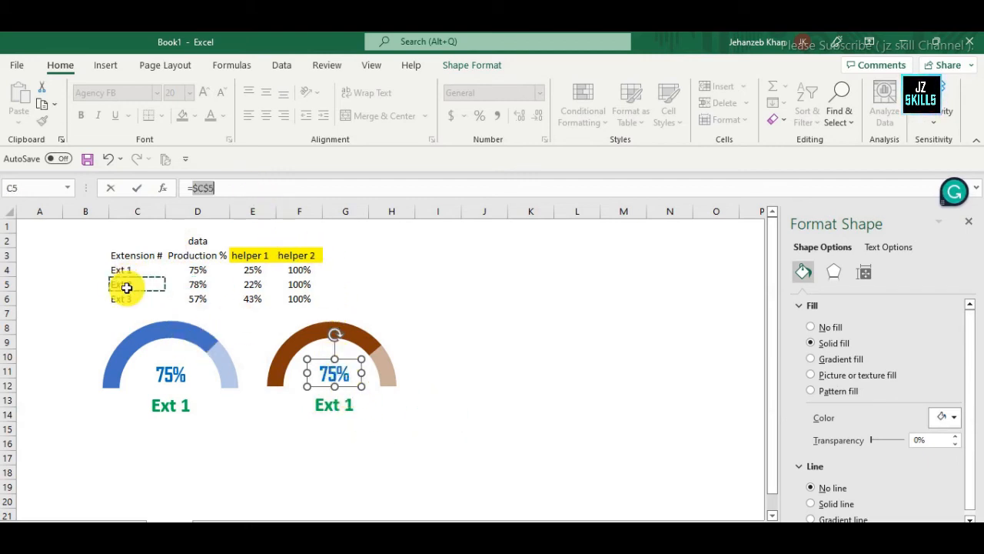
click(197, 283)
key(Return)
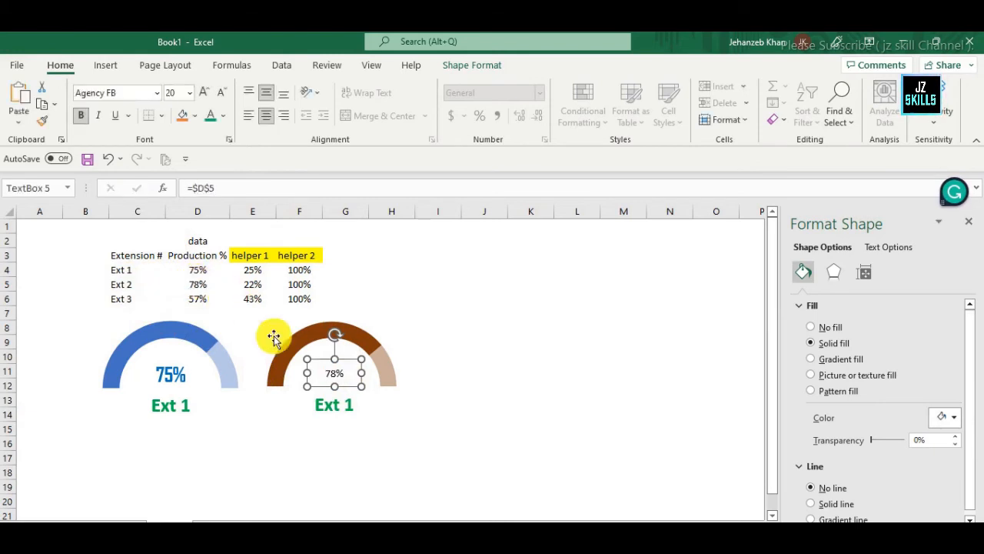
Link the copied name text box below the Ext 2 half circle to cell C5.
click(329, 403)
drag(212, 188, 170, 196)
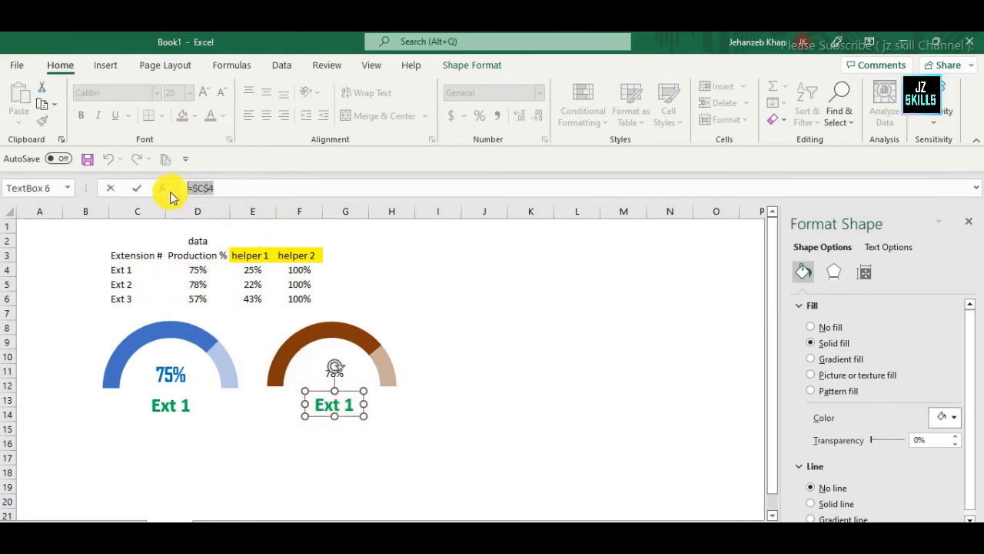
click(132, 284)
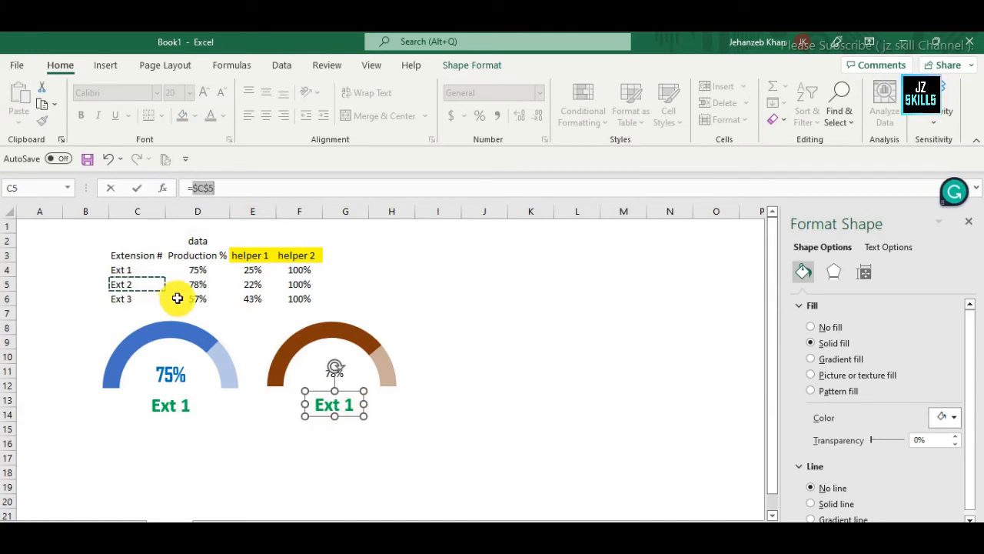
key(Return)
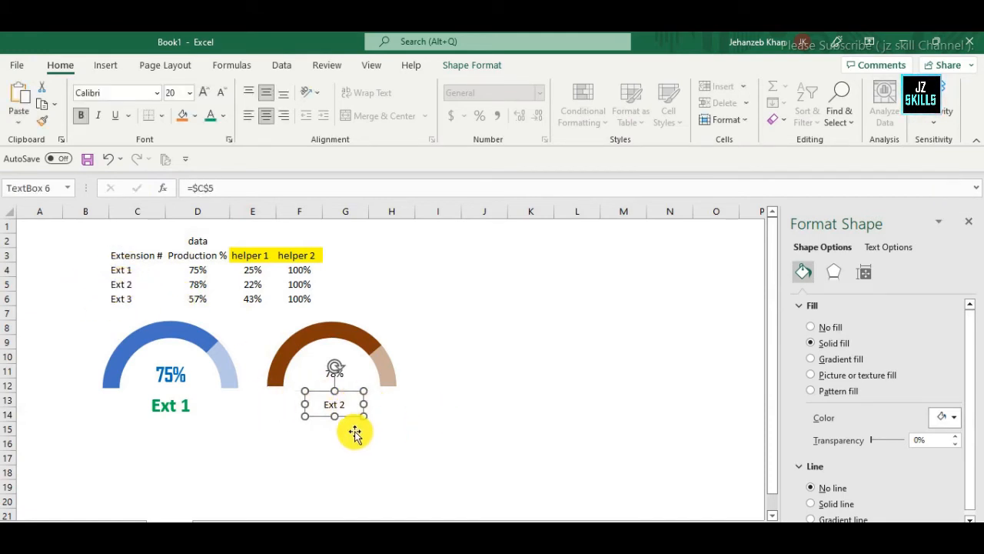
click(484, 398)
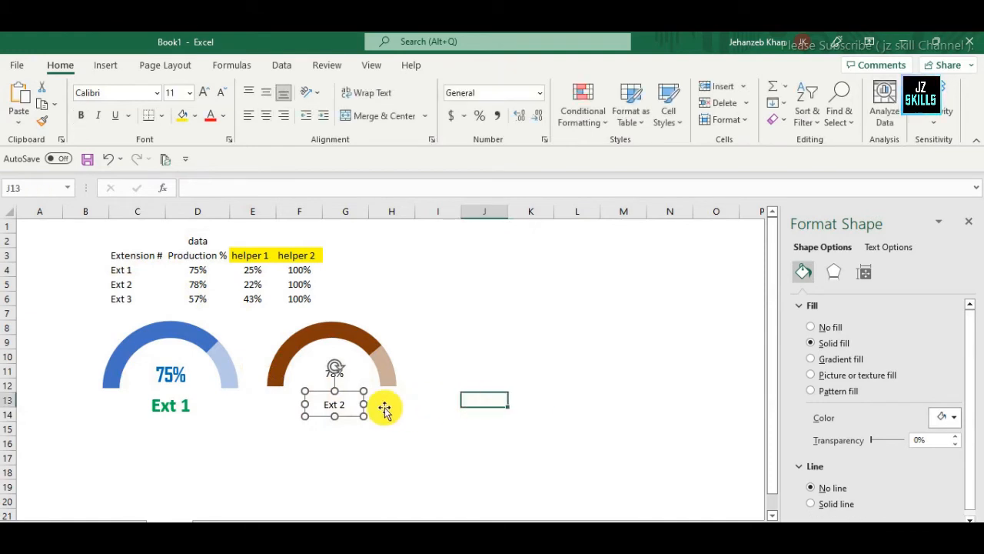
Set the font size of the Ext 2 percentage and name text boxes to 20, matching the Ext 1 labels.
click(337, 372)
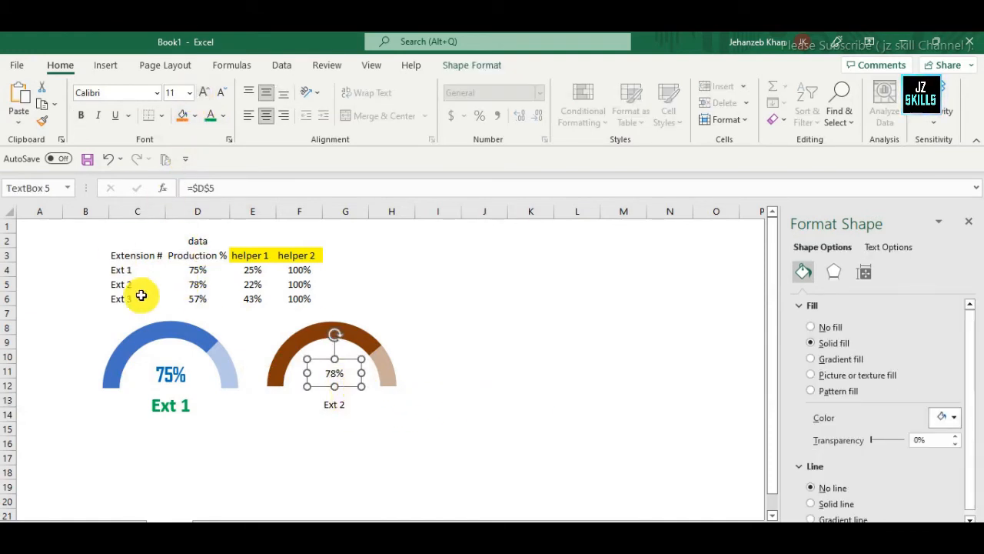
click(171, 374)
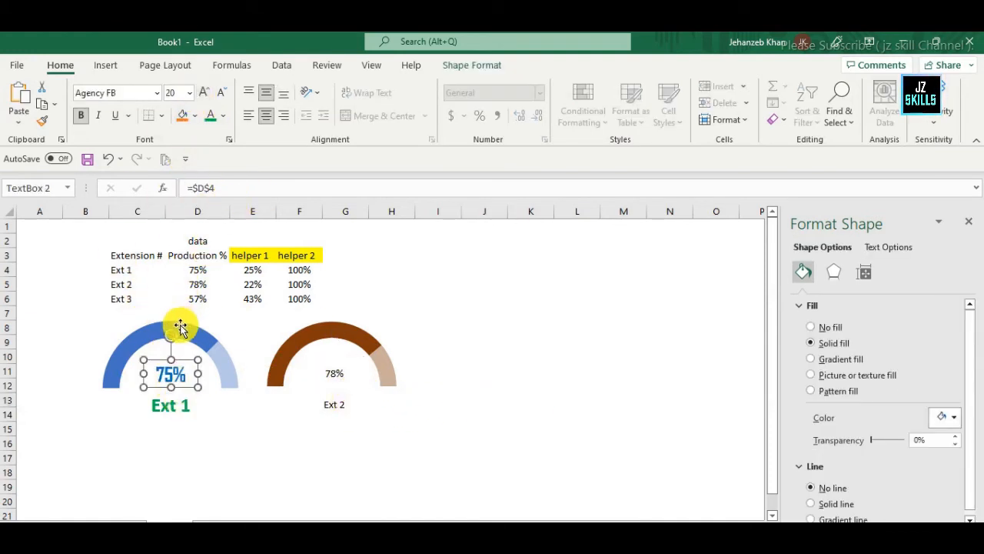
click(179, 409)
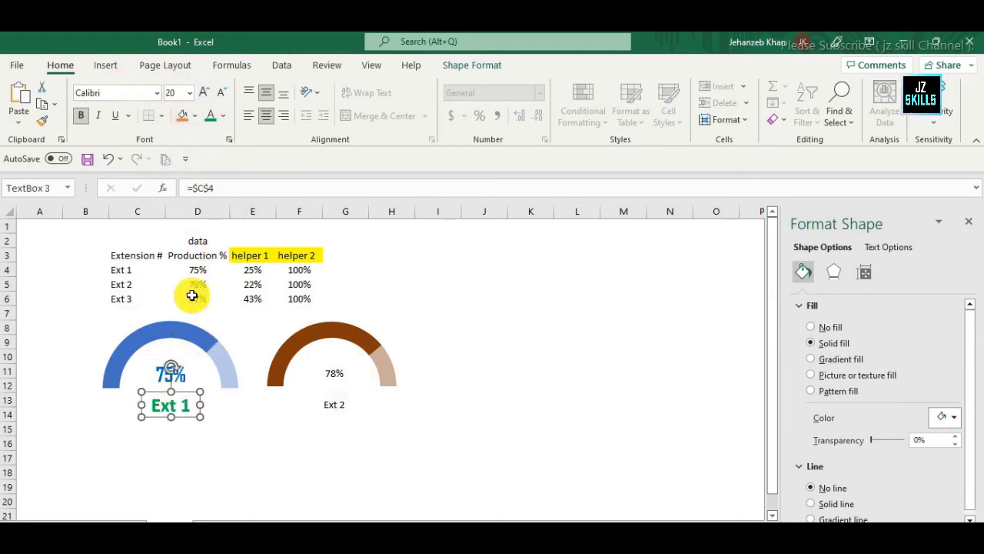
click(336, 374)
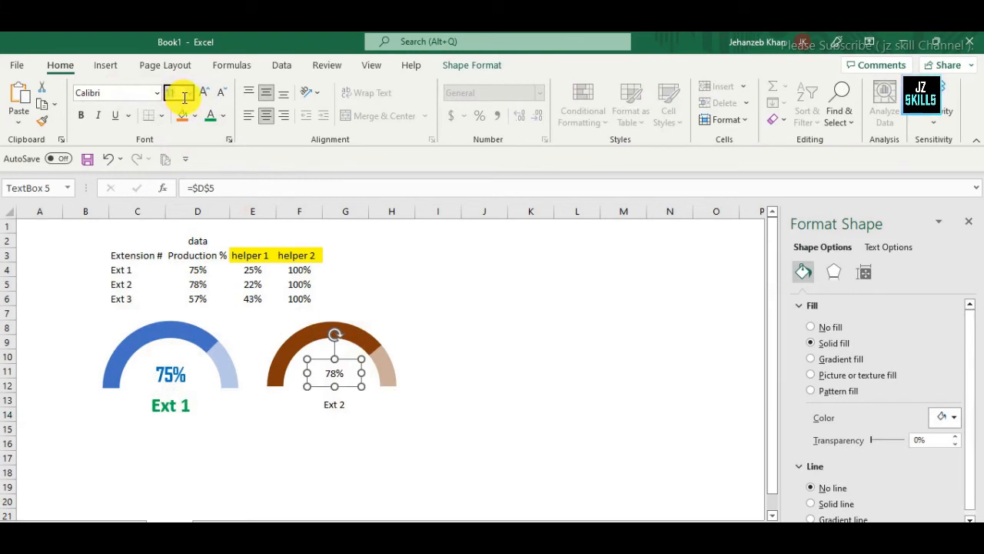
text(20)
key(Return)
click(334, 404)
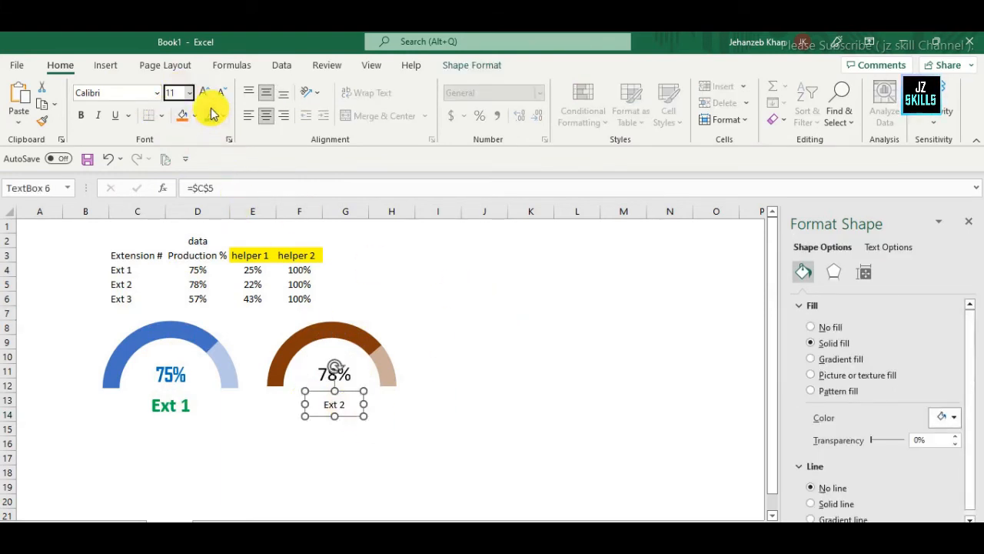
text(2)
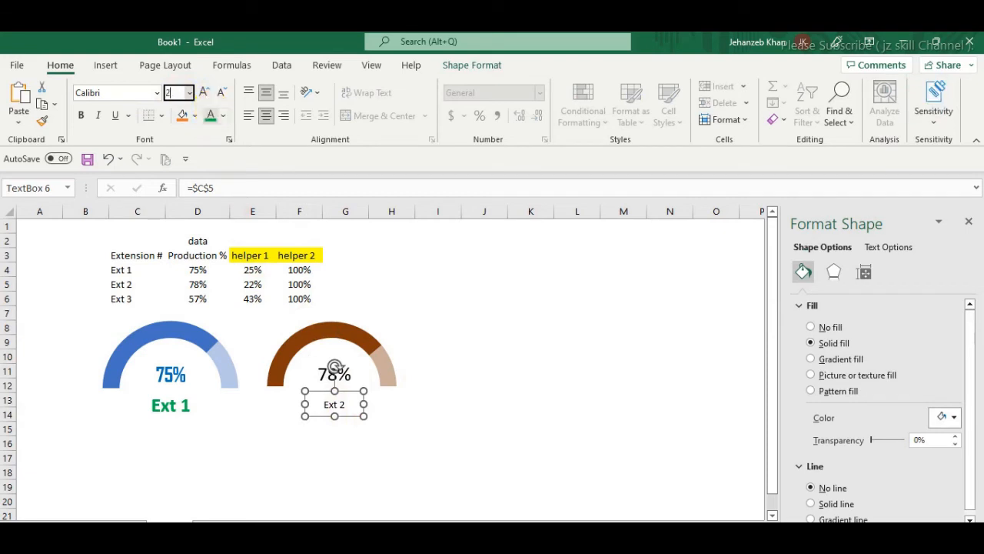
text(0)
key(Return)
click(530, 389)
Set the Ext 2 percentage text to the Agency FB font in a brown color matching its half circle.
click(350, 372)
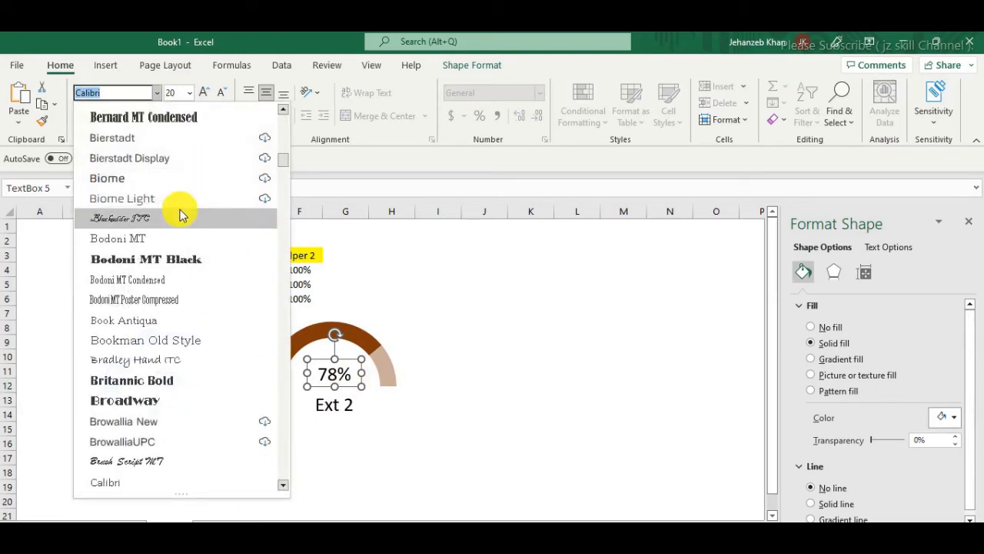
drag(281, 167, 282, 77)
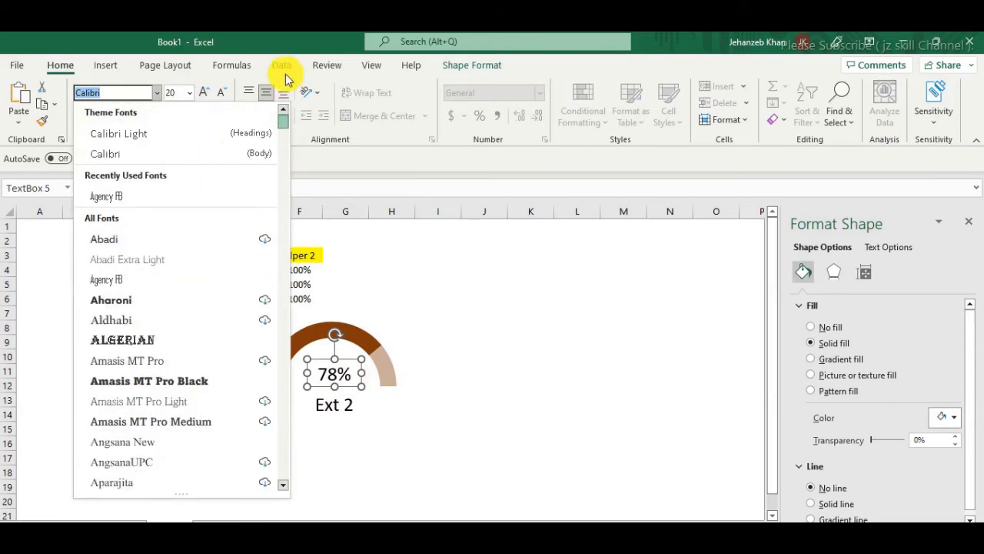
click(136, 195)
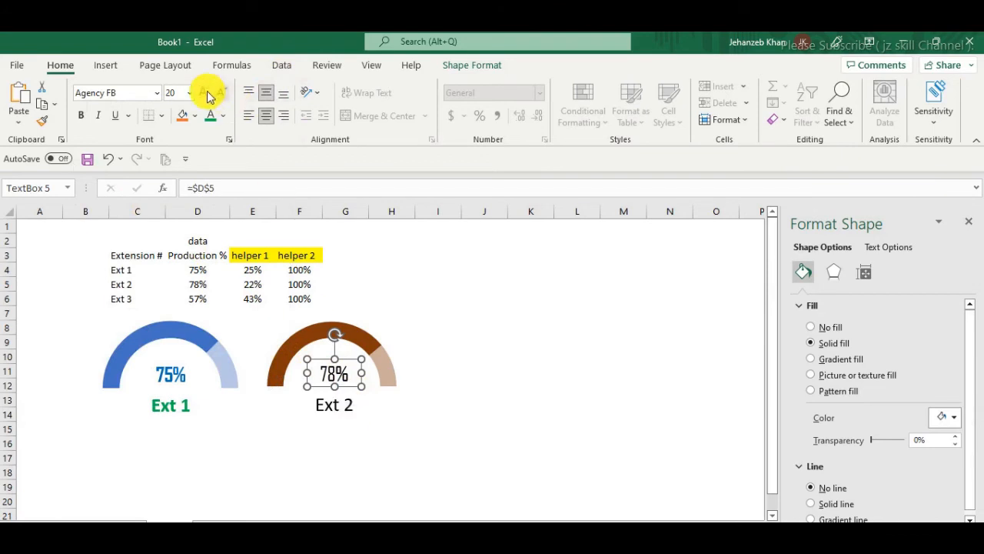
click(223, 116)
click(270, 225)
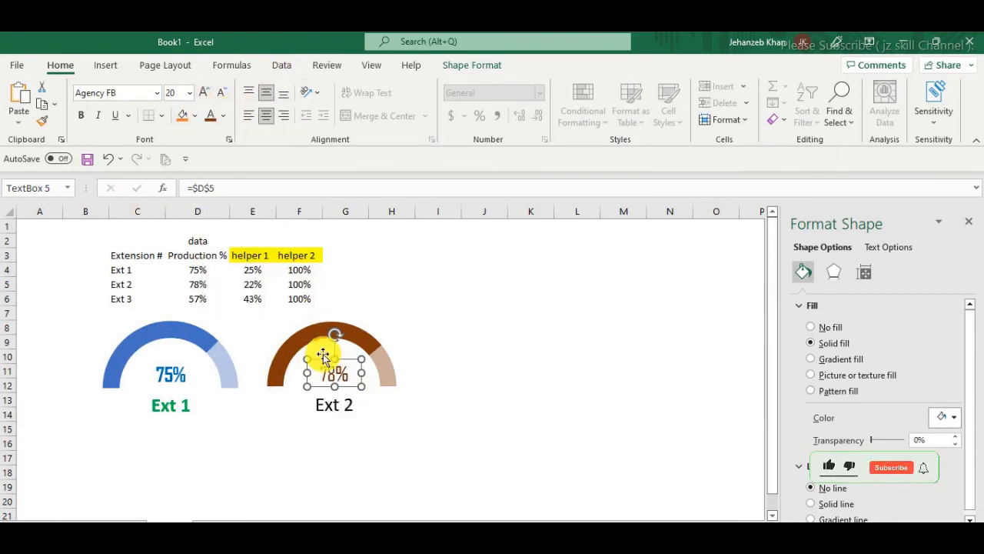
Color the Ext 2 name text green and make both the name and the percentage text bold.
click(326, 406)
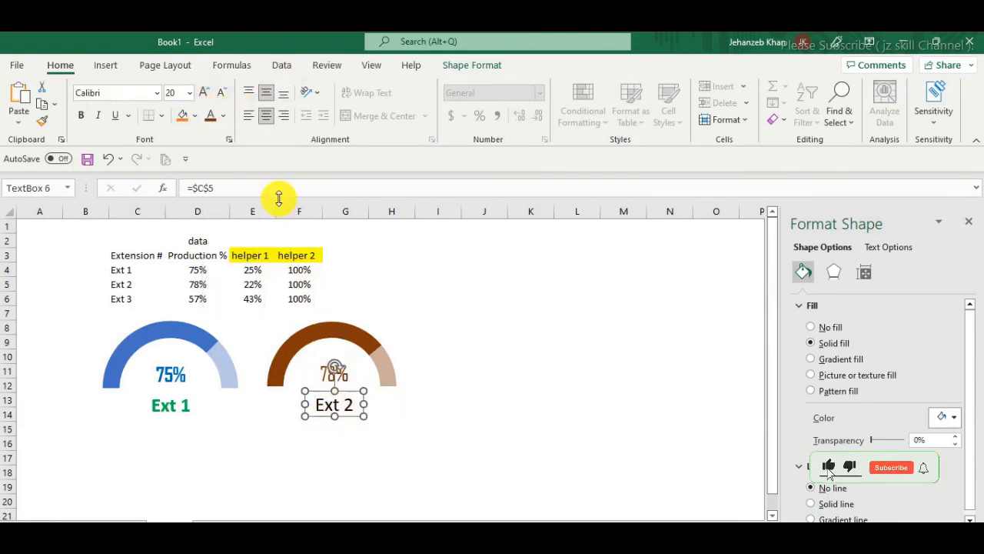
click(225, 116)
click(272, 274)
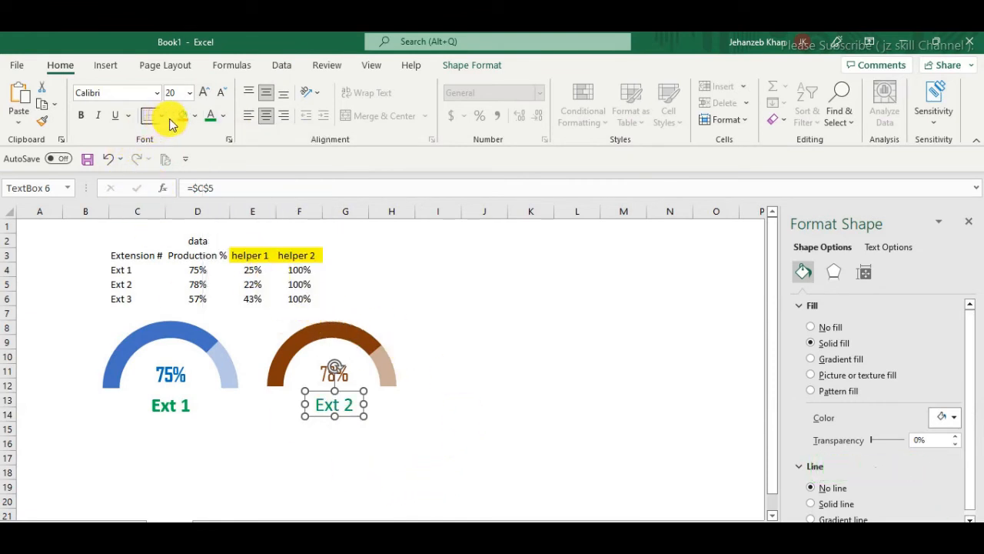
click(501, 417)
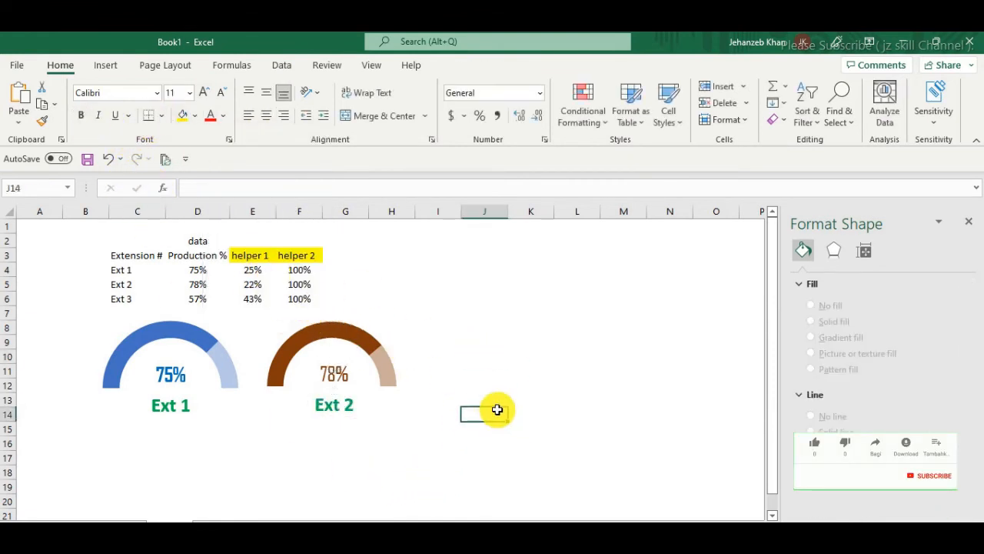
click(332, 373)
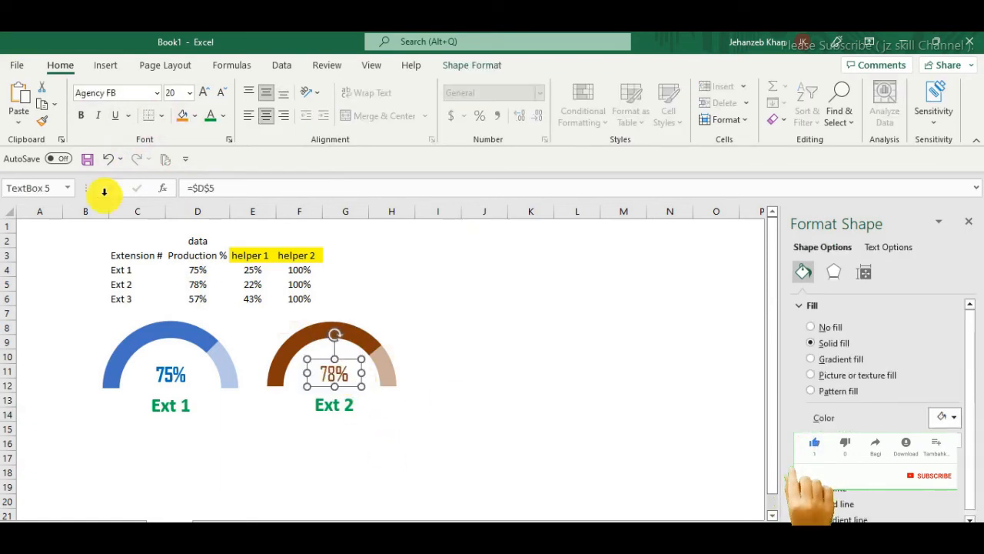
click(529, 442)
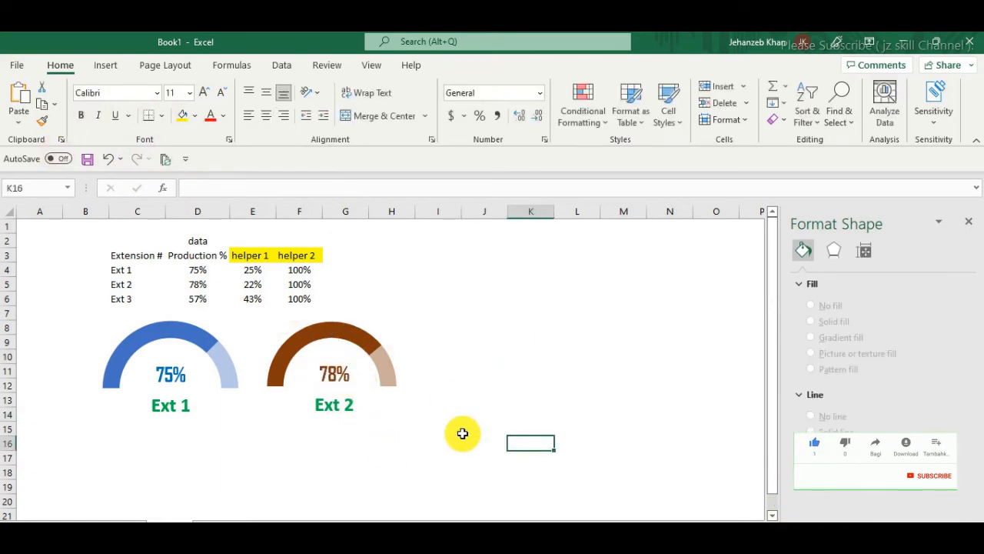
Enlarge the Ext 2 chart slightly so its half circle matches the Ext 1 half circle in size.
drag(123, 299, 285, 298)
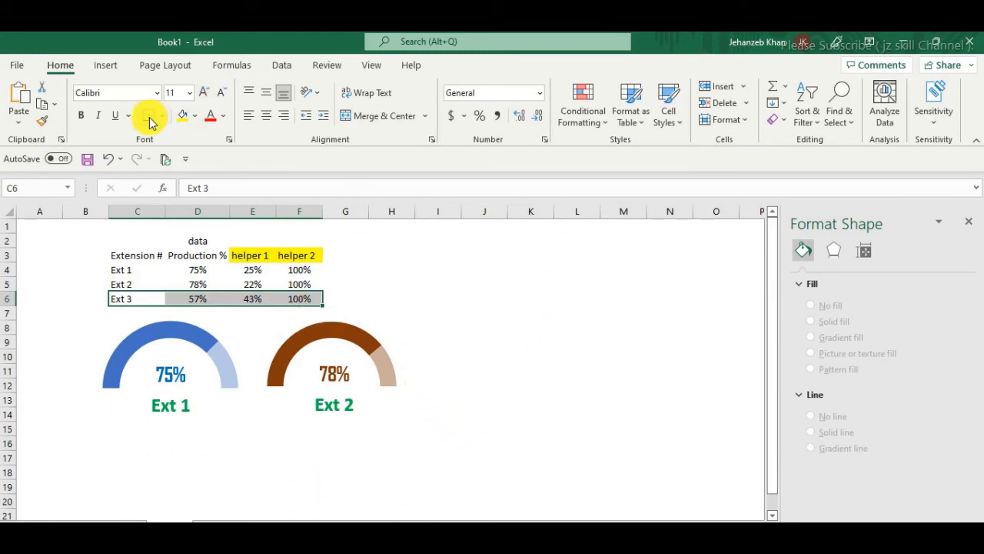
click(524, 342)
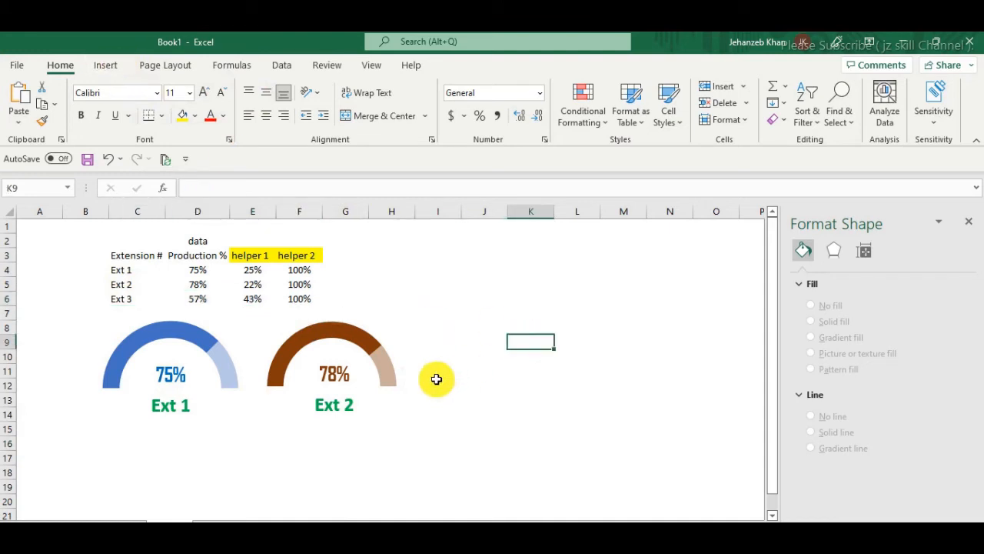
click(415, 377)
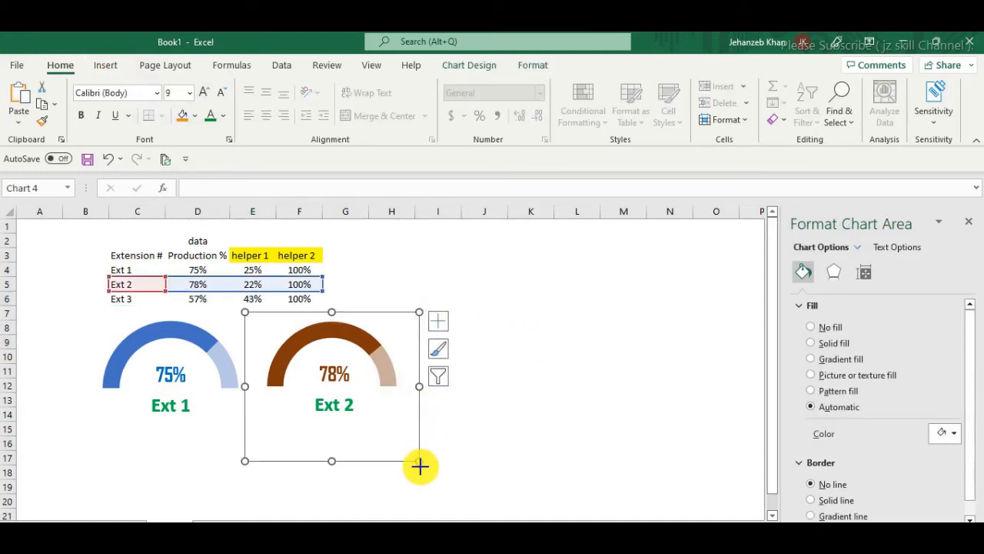
drag(420, 465, 429, 469)
click(538, 427)
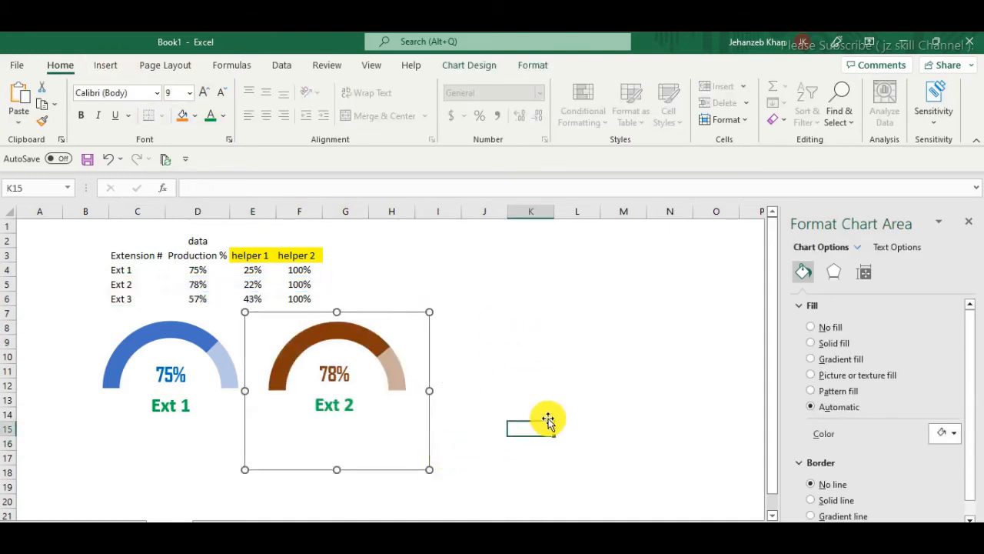
Shift the Ext 2 percentage and name text boxes together so they are centered on the enlarged half circle.
click(349, 371)
ctrl+click(367, 412)
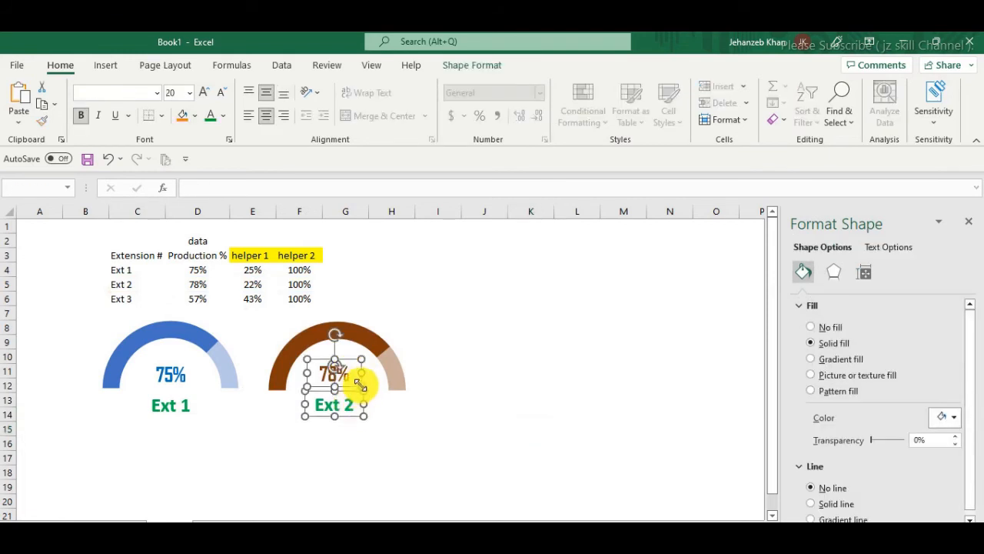
drag(359, 376, 360, 378)
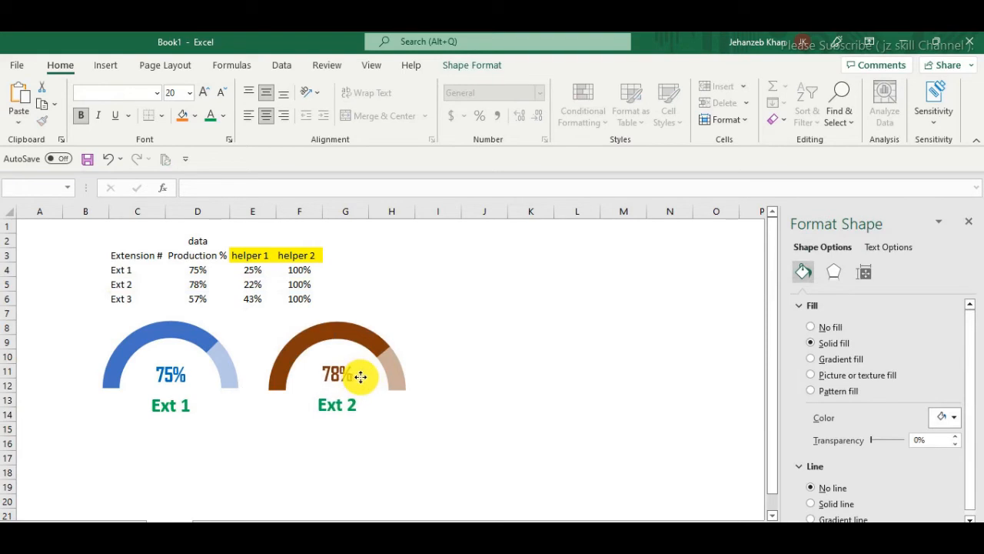
drag(363, 376, 363, 377)
click(454, 326)
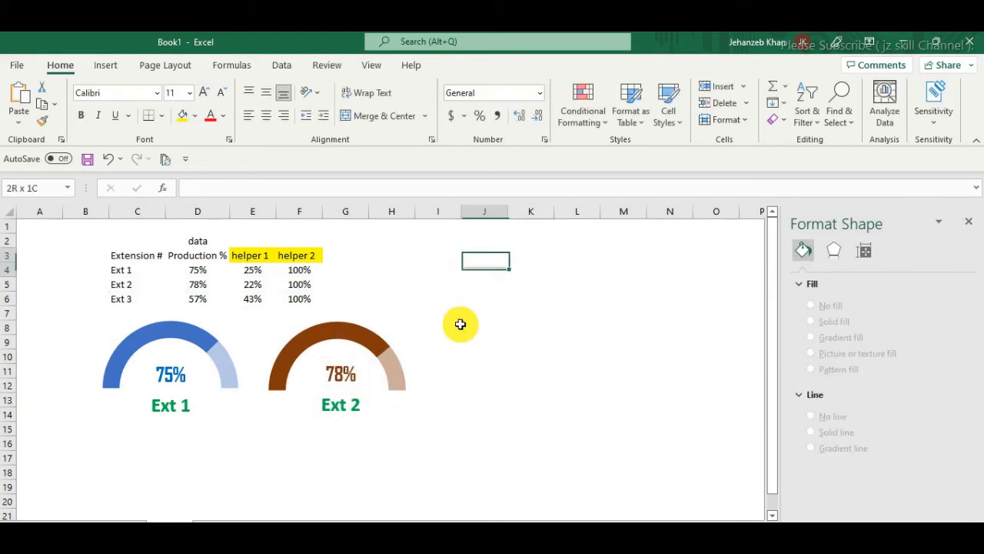
Duplicate the Ext 2 chart together with its percentage and name text boxes and place the copy beside the original.
click(397, 320)
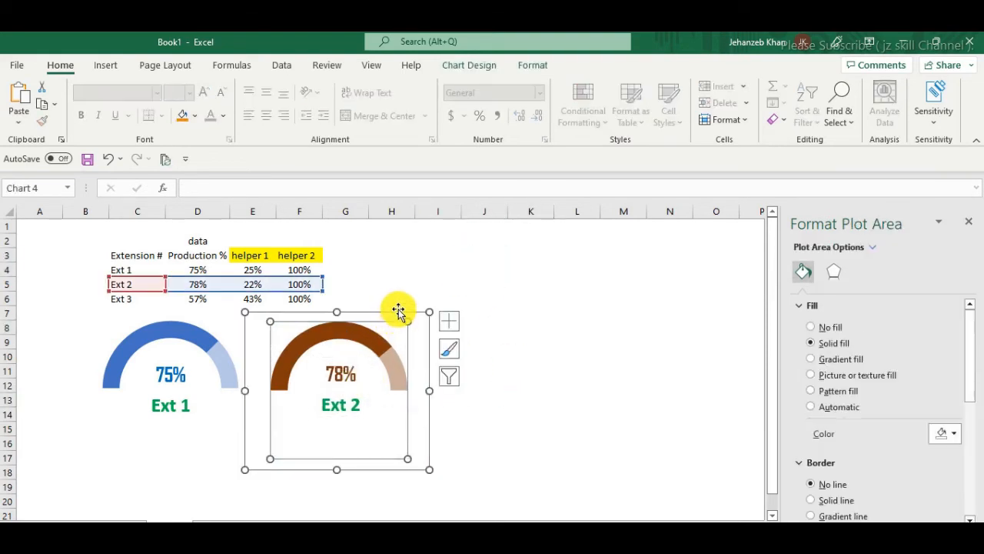
click(390, 311)
click(345, 385)
shift+click(362, 406)
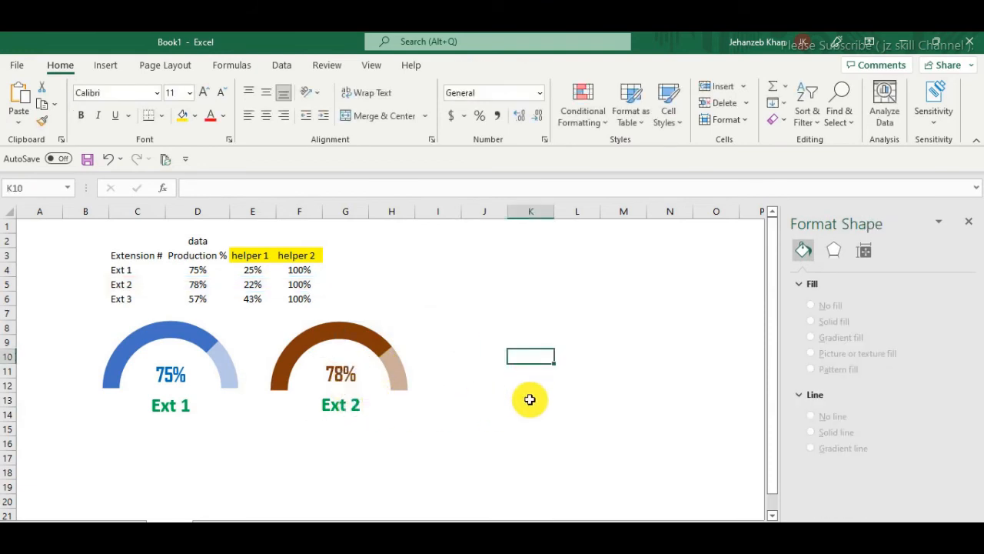
key(ctrl+v)
drag(564, 358, 466, 316)
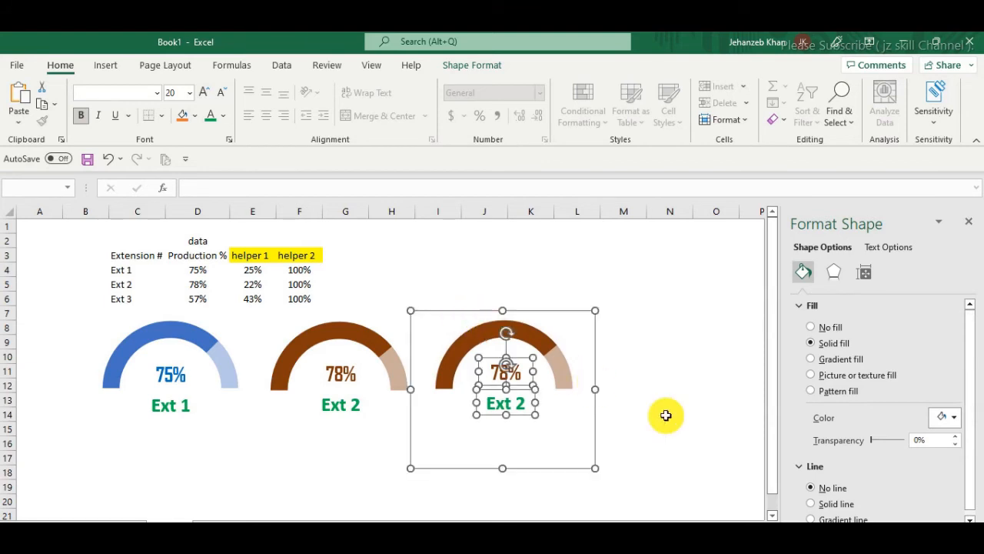
click(695, 423)
Link the percentage text box in the copied half circle to cell D6.
click(518, 378)
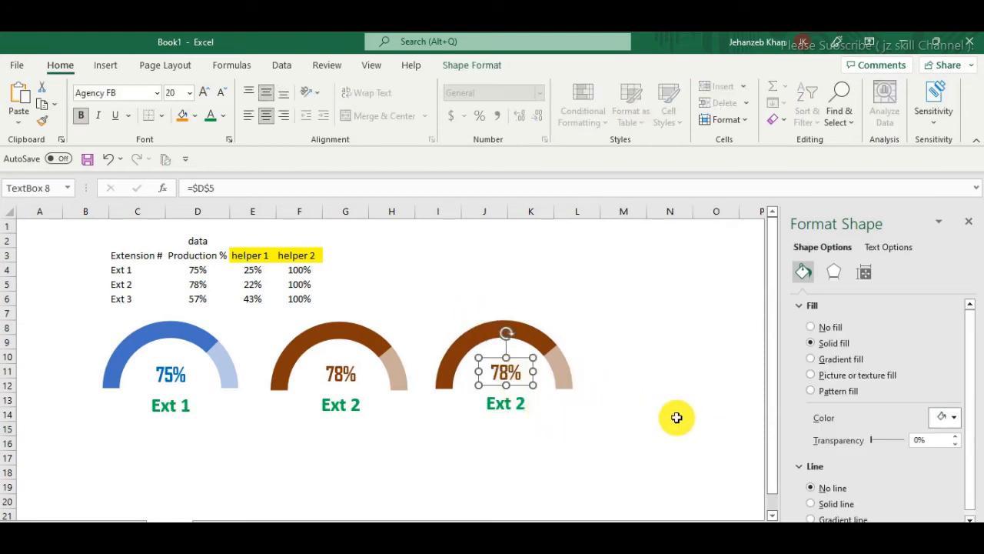
click(233, 189)
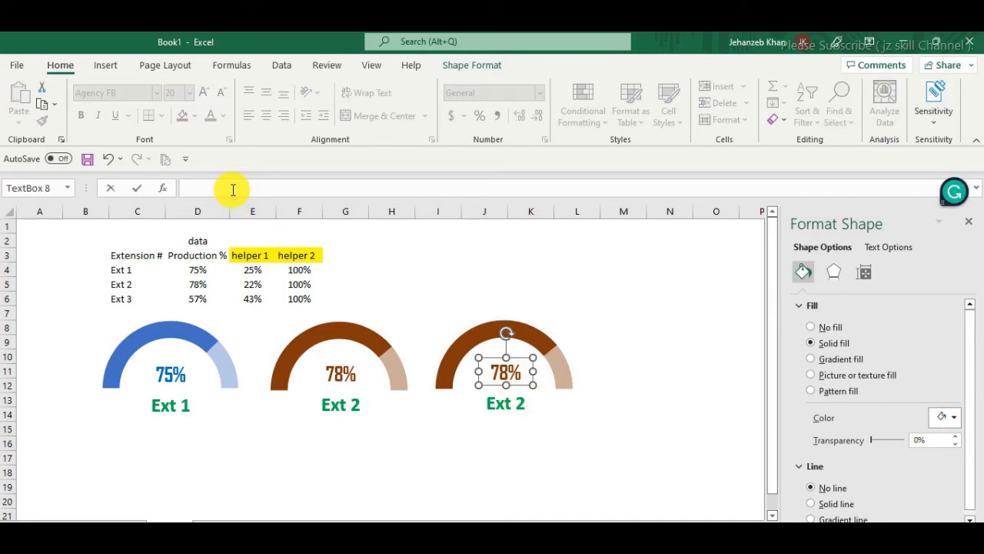
text(=)
click(199, 298)
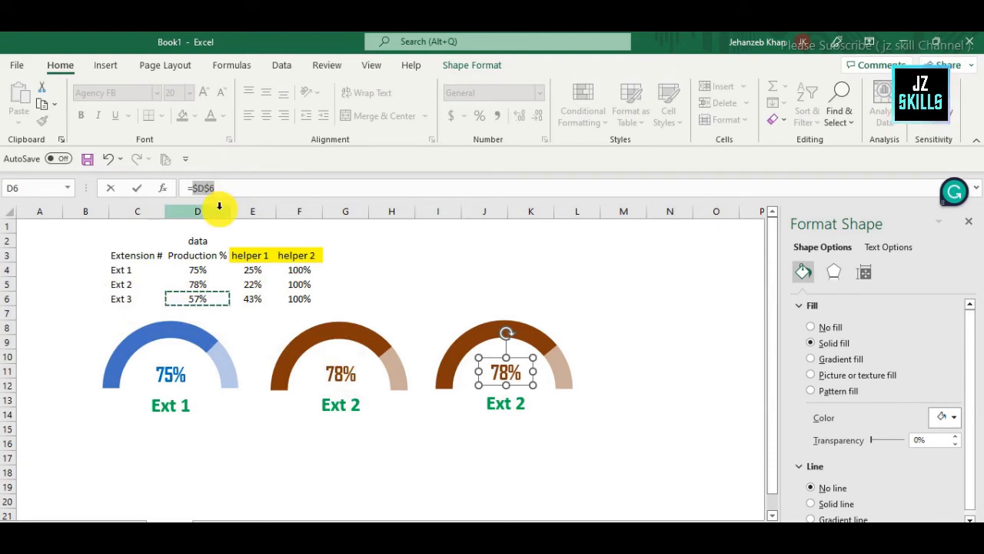
key(Return)
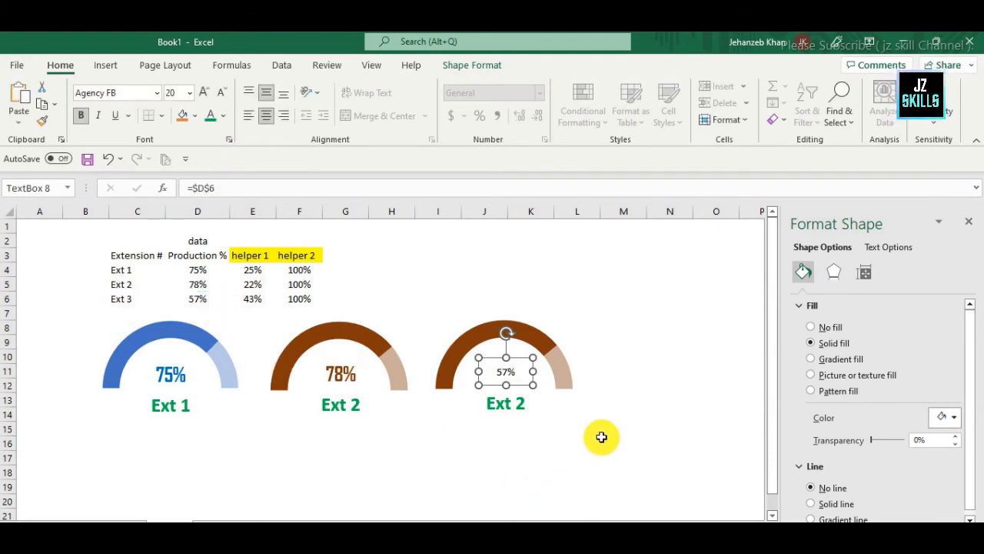
click(622, 433)
Link the name text box below the copied half circle to cell C6.
click(523, 414)
drag(253, 190, 99, 189)
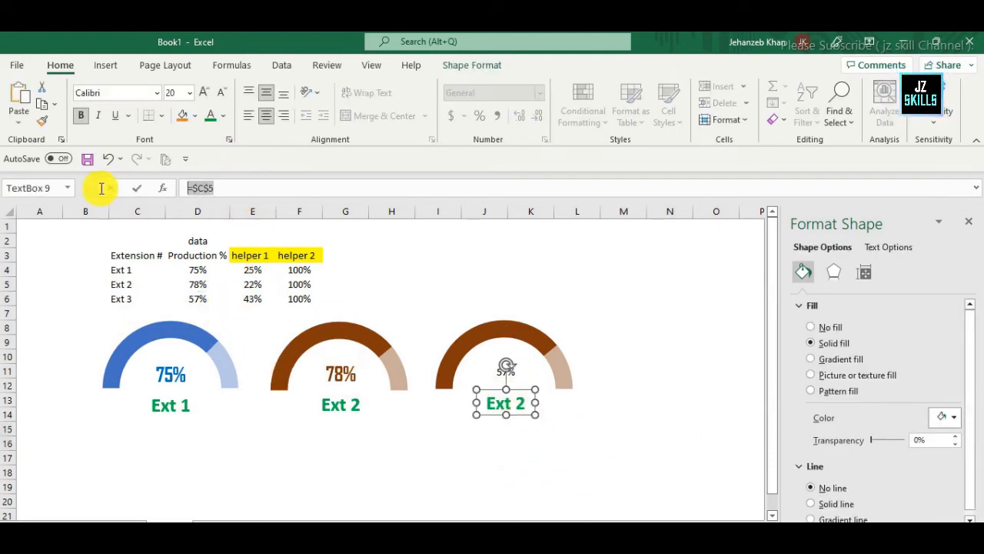
text(=)
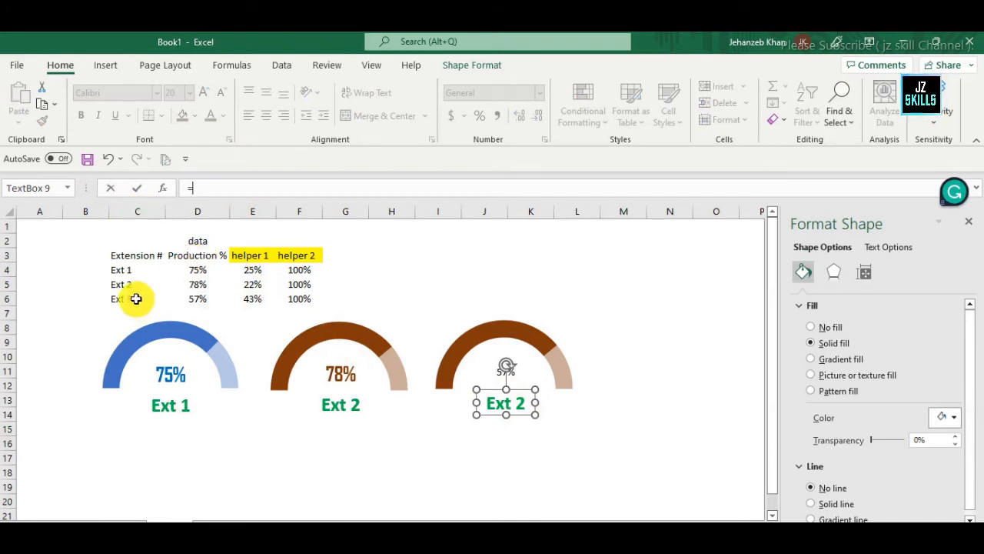
click(136, 299)
key(Return)
click(633, 427)
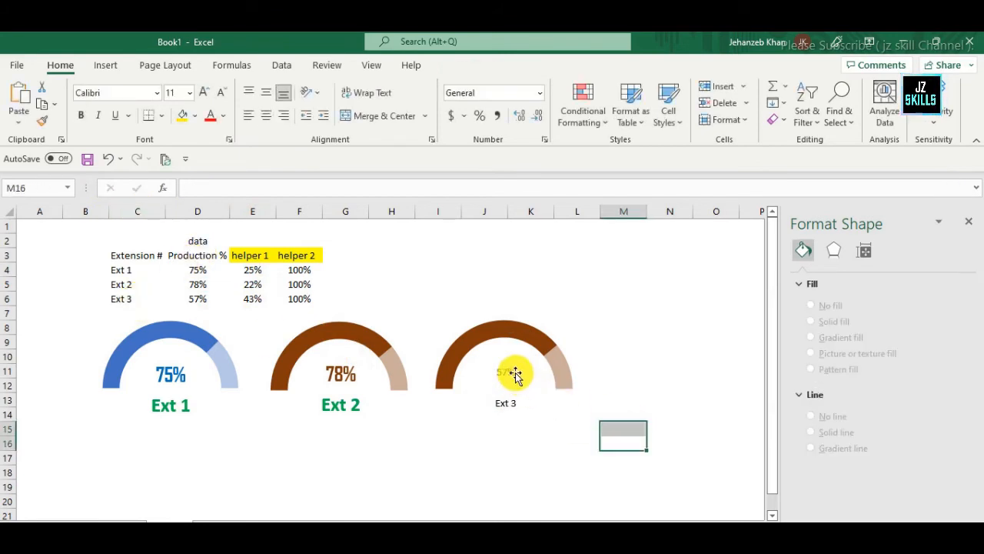
Format the percentage text in the Ext 3 half circle as bold purple Agency FB and enlarge it.
click(508, 372)
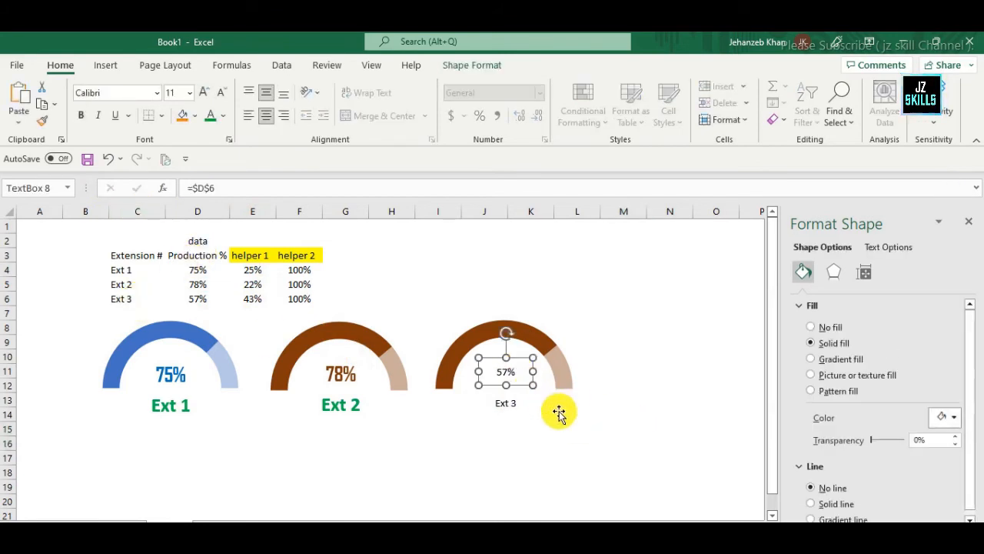
click(159, 93)
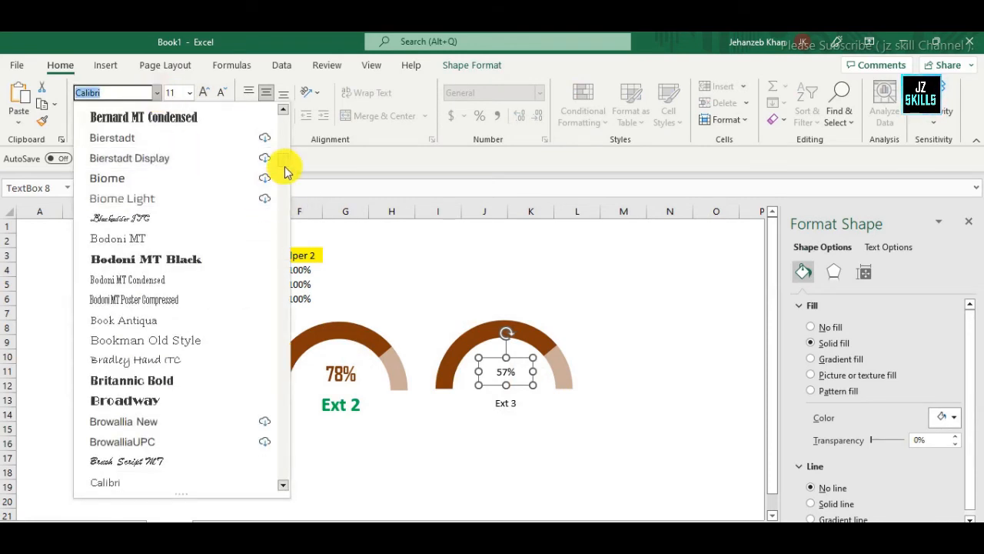
drag(285, 165, 288, 108)
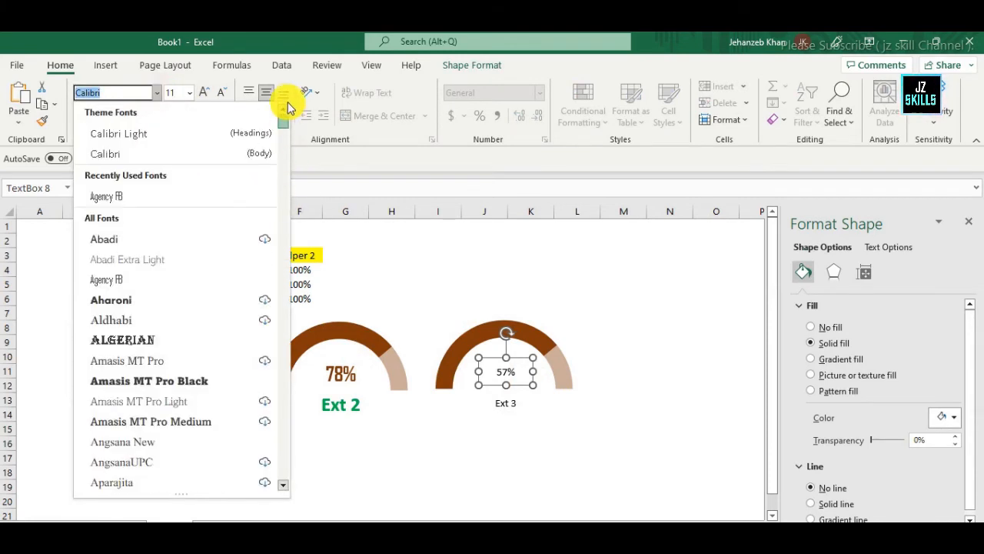
click(120, 197)
click(82, 116)
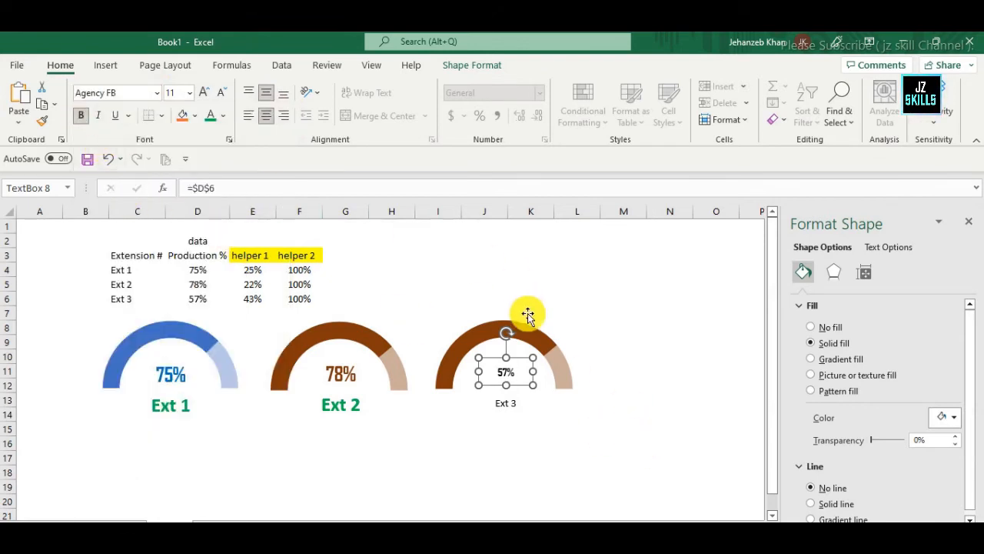
click(223, 116)
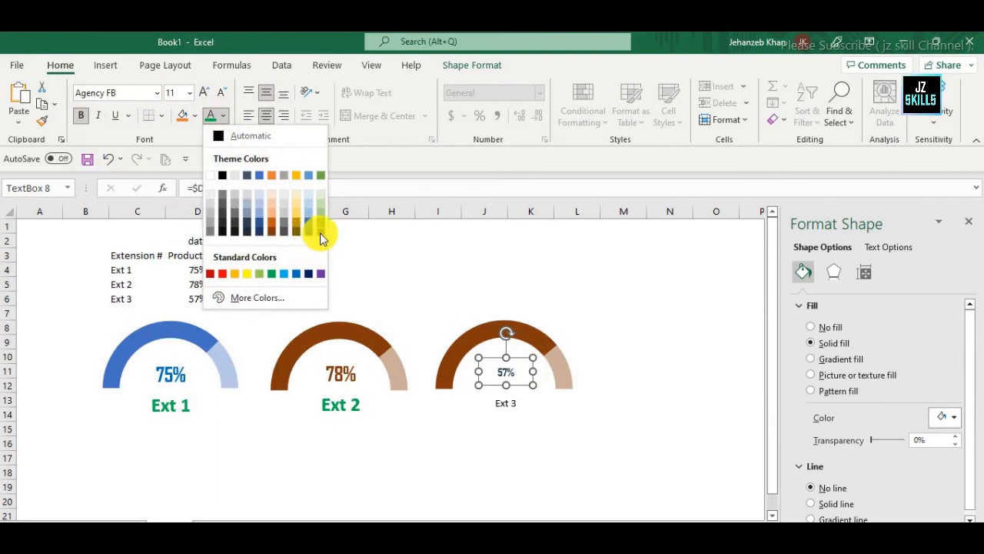
click(323, 275)
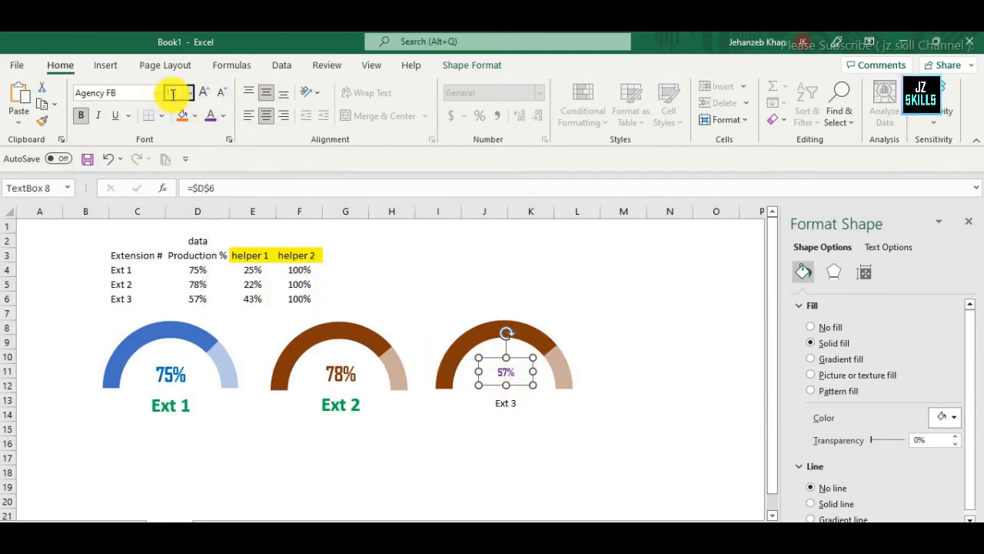
click(611, 308)
click(528, 360)
Format the Ext 3 name text box with font size 20, green font color and bold.
click(519, 414)
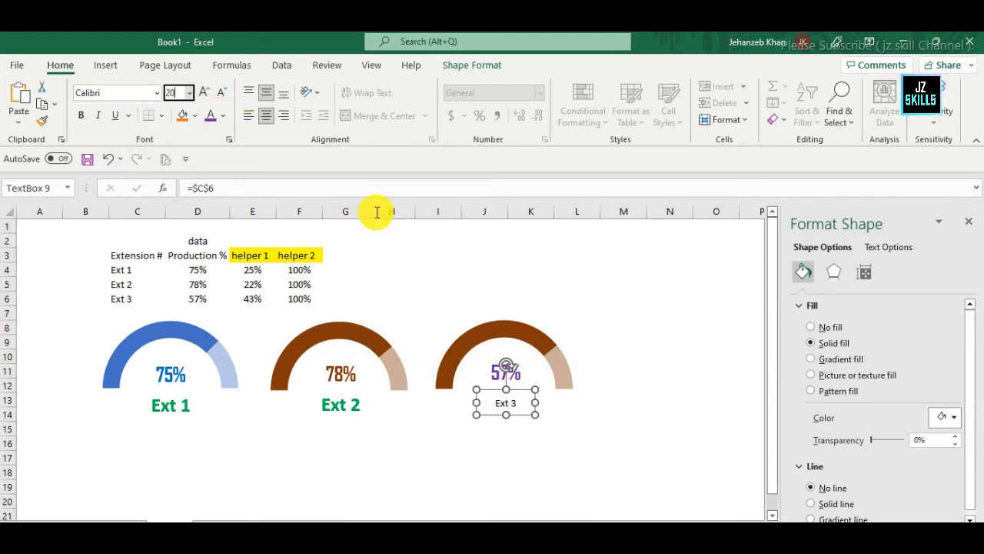
click(224, 118)
click(225, 122)
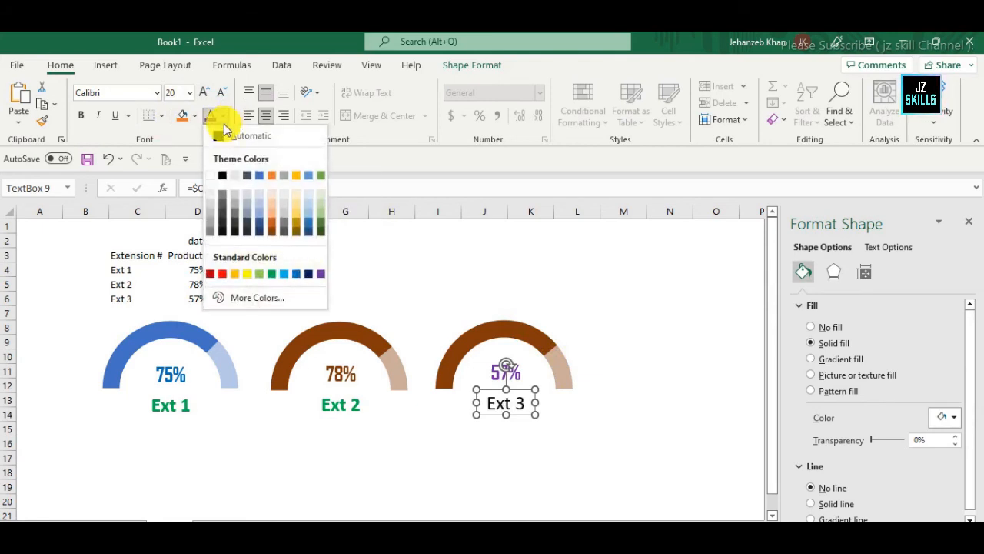
click(272, 275)
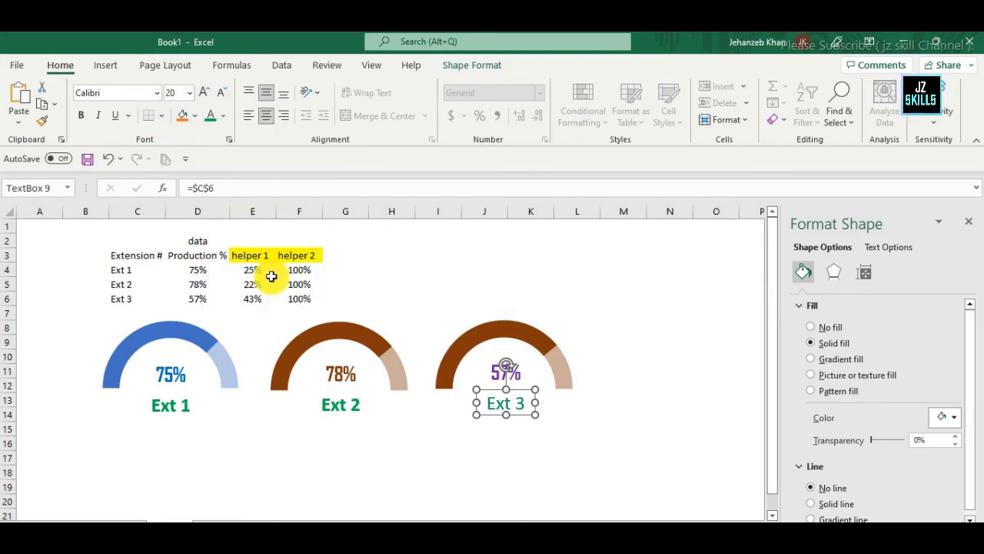
click(649, 386)
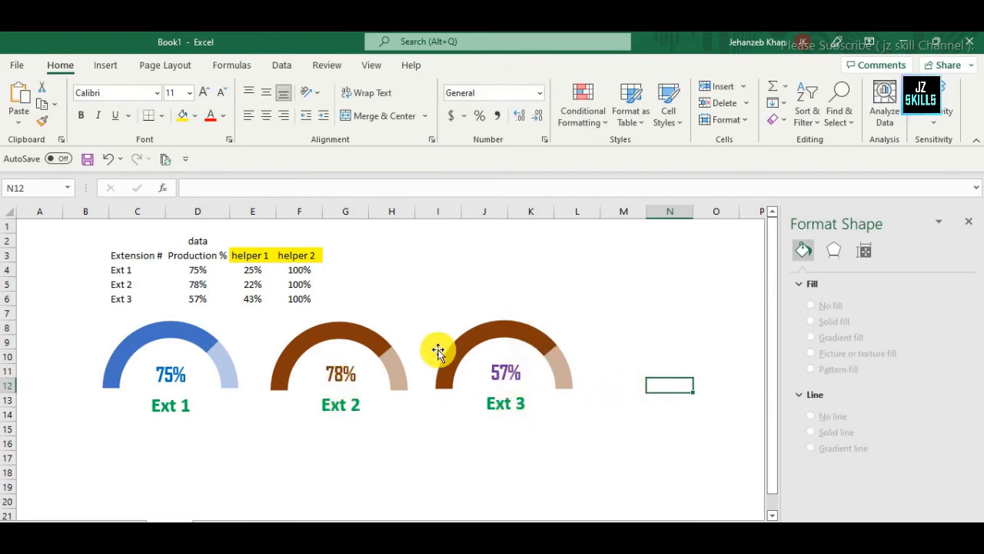
Move the third chart's source range from the Ext 2 row to the Ext 3 row, C6:F6.
click(606, 343)
click(573, 333)
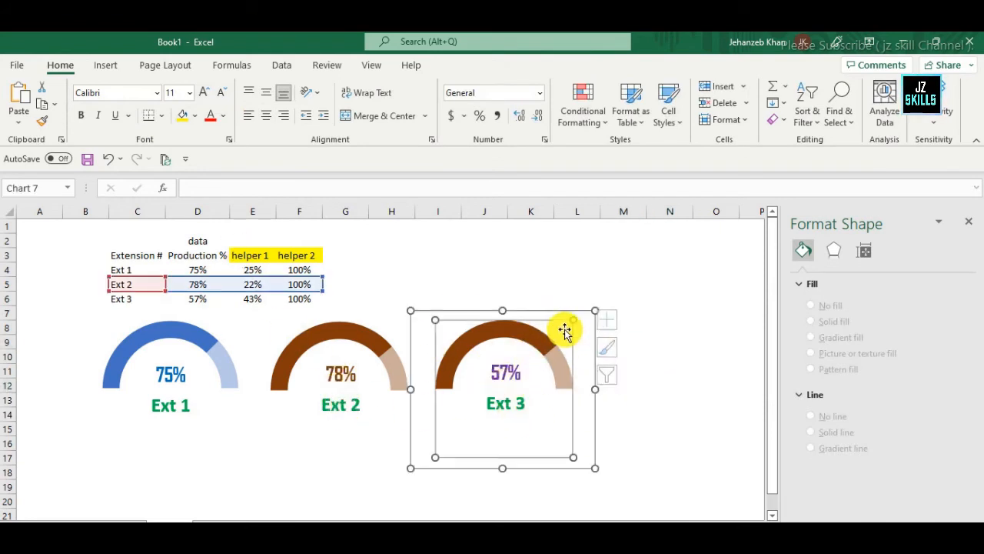
click(555, 314)
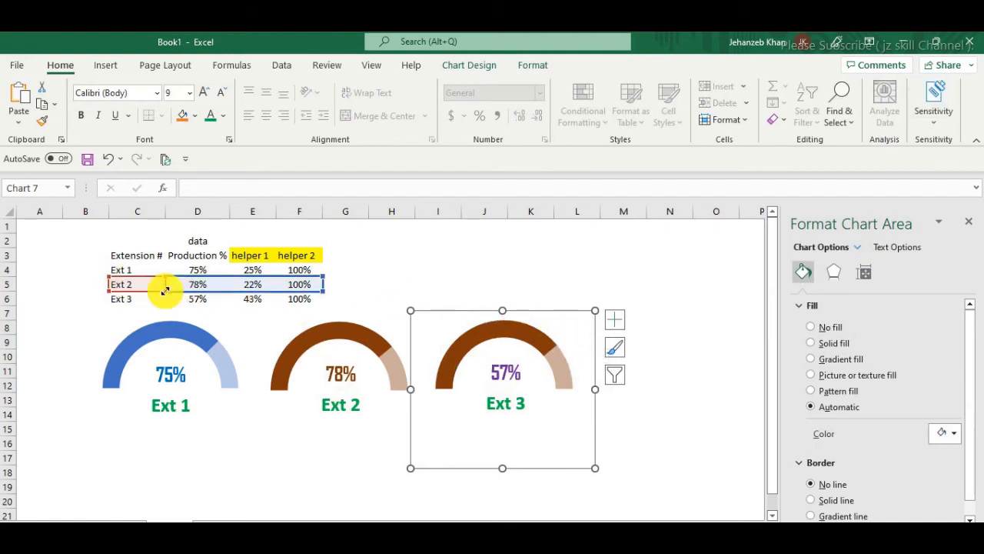
drag(156, 300, 157, 303)
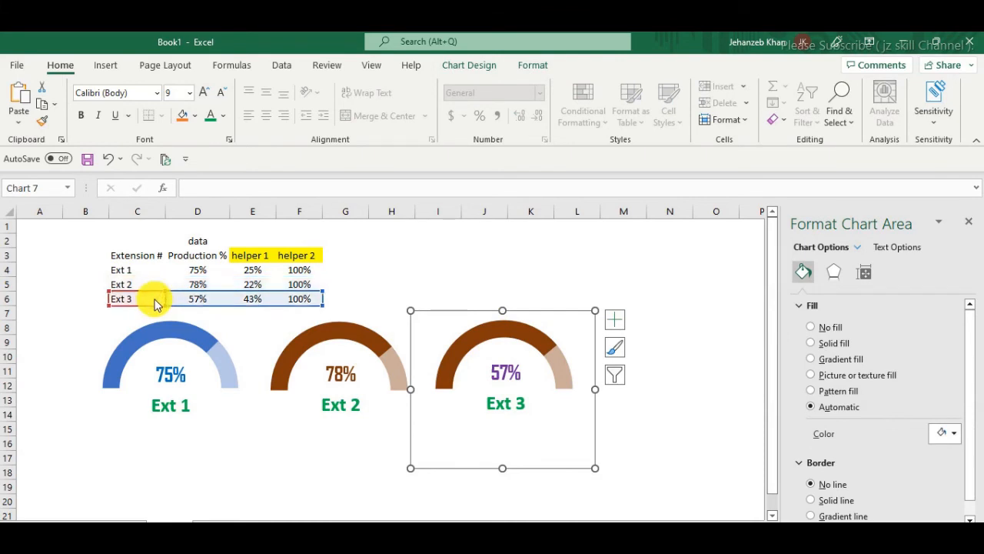
click(660, 425)
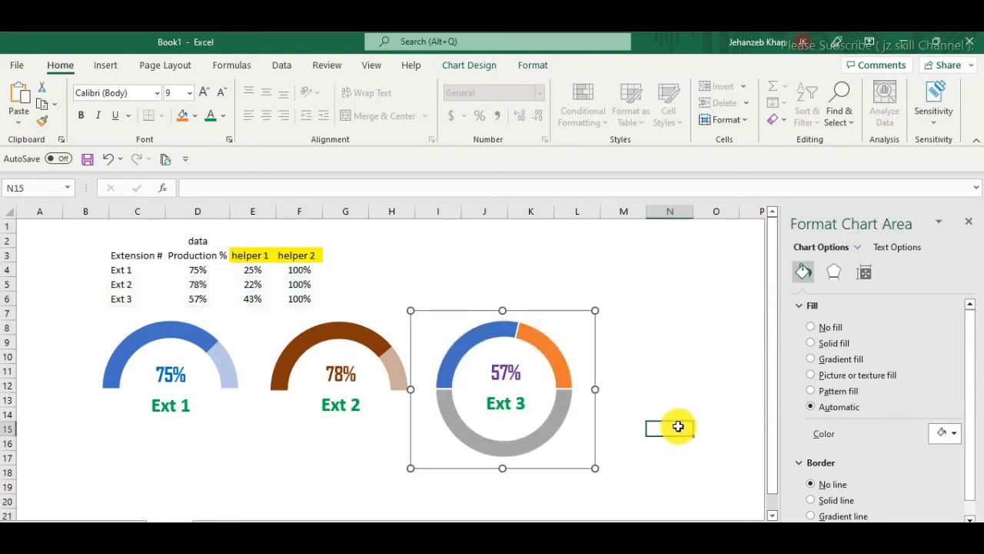
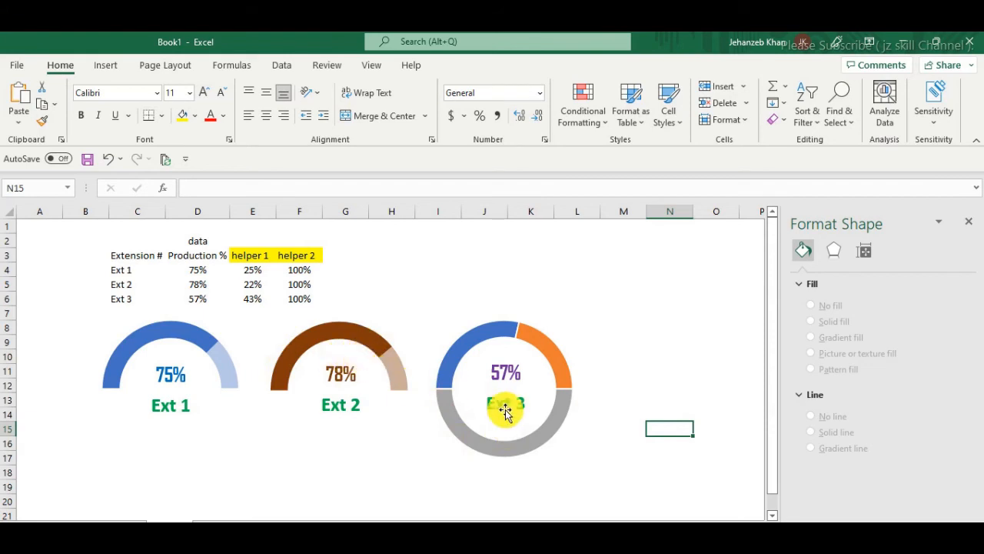
Remove the border line from the Ext 3 doughnut series.
click(561, 407)
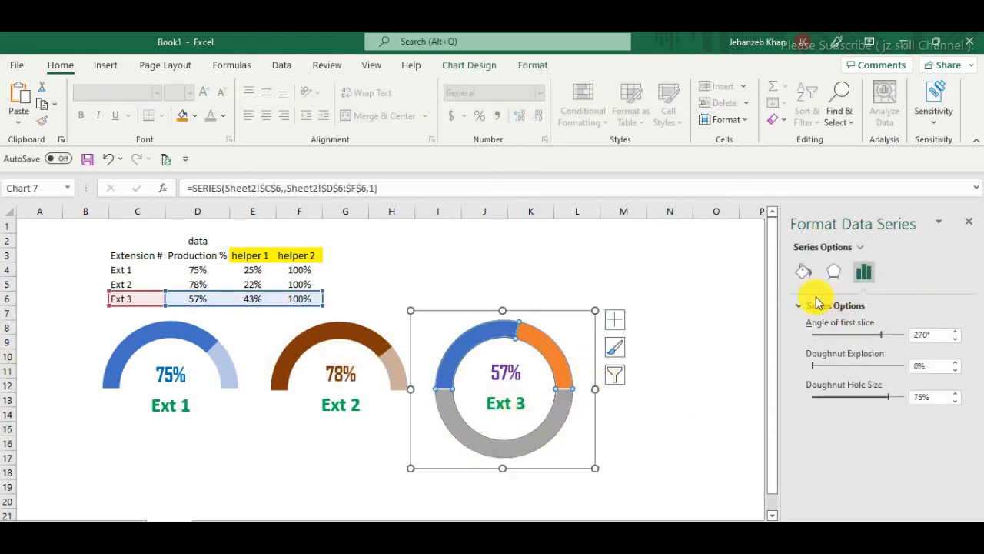
click(803, 273)
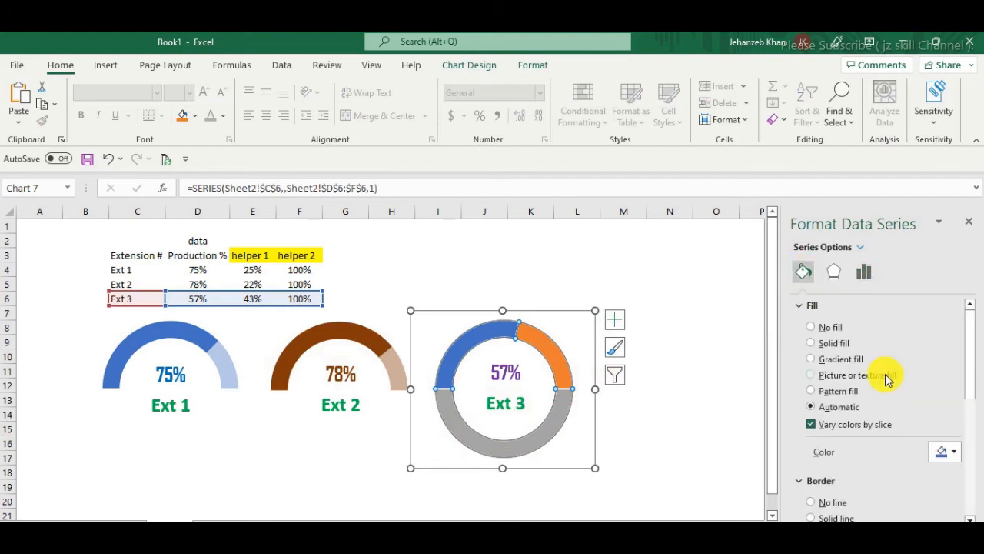
scroll(883, 385, down, 2)
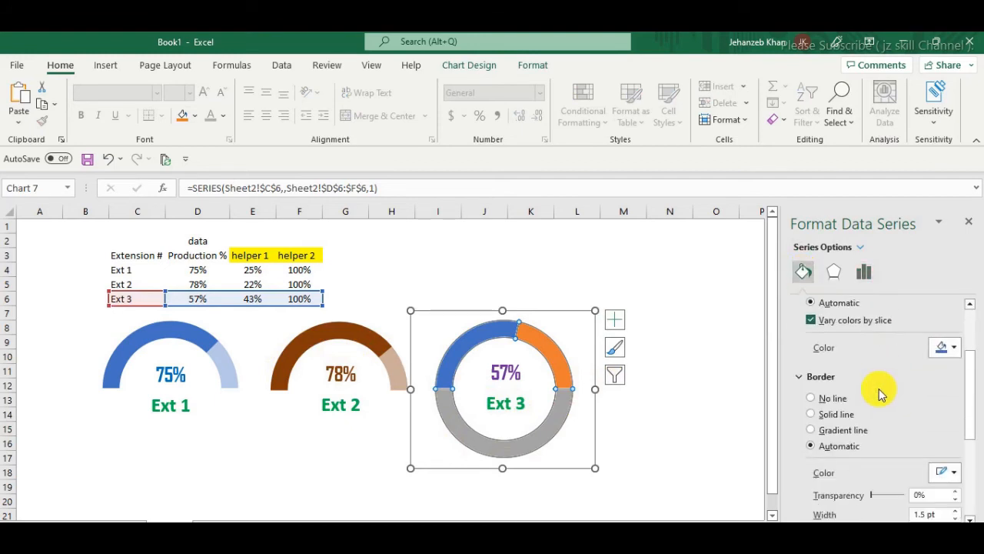
click(811, 398)
click(651, 412)
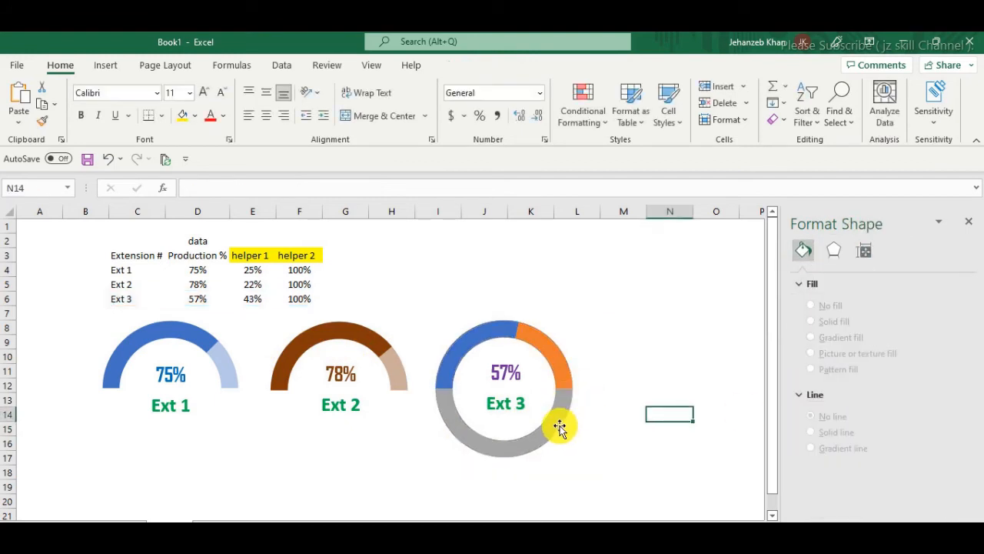
Set the gray lower half slice of the Ext 3 doughnut to no fill.
click(561, 425)
click(558, 422)
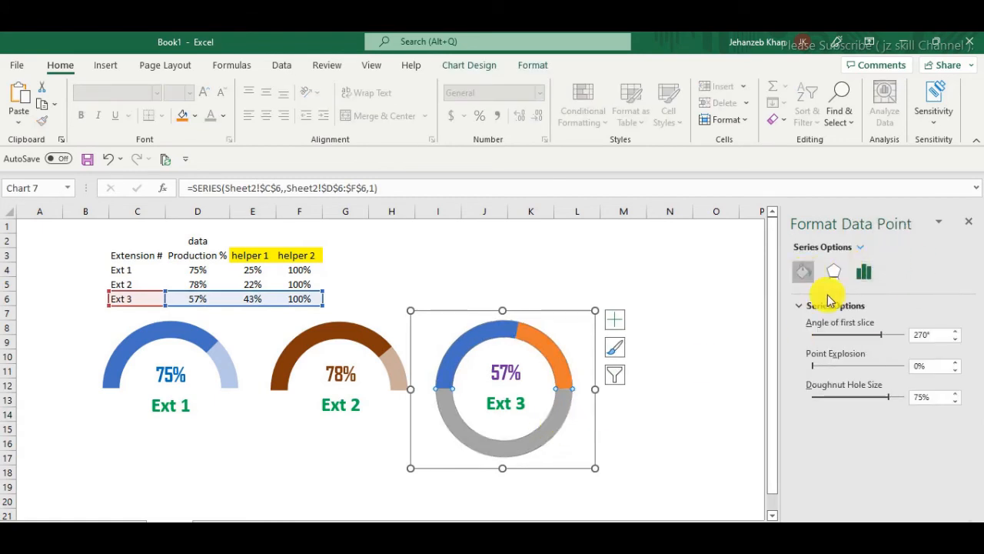
click(803, 272)
click(808, 329)
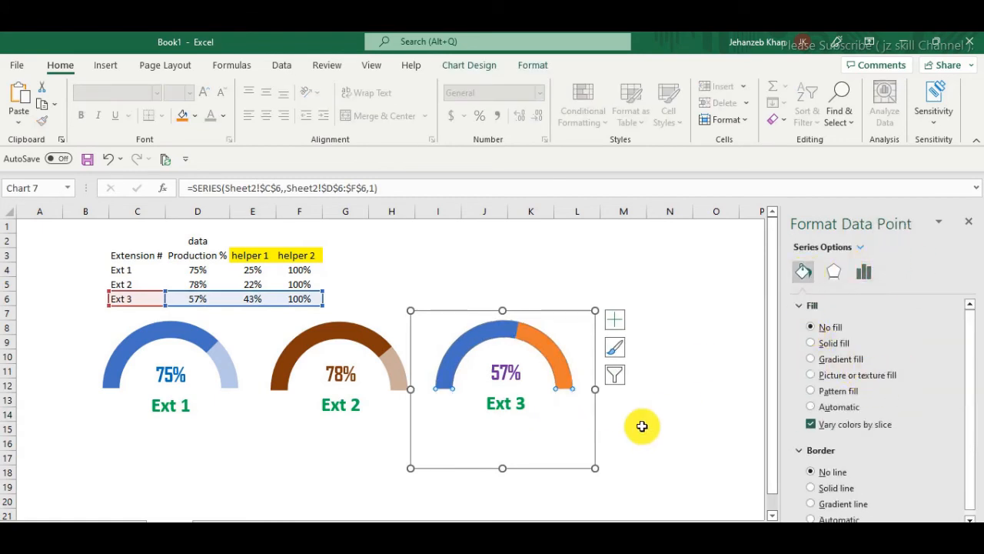
click(638, 424)
Give the blue production slice of the Ext 3 half circle a solid purple fill.
click(538, 340)
click(512, 343)
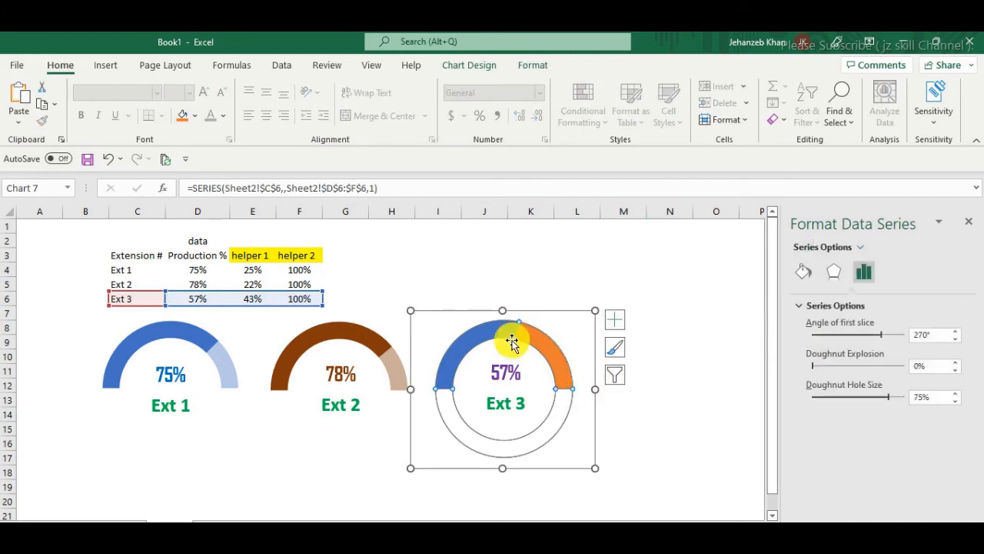
click(499, 337)
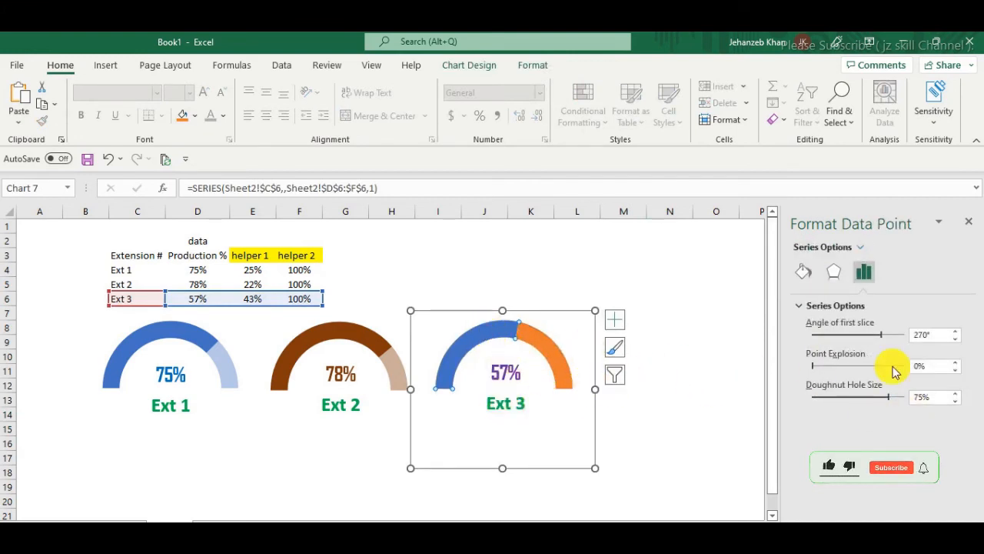
click(805, 273)
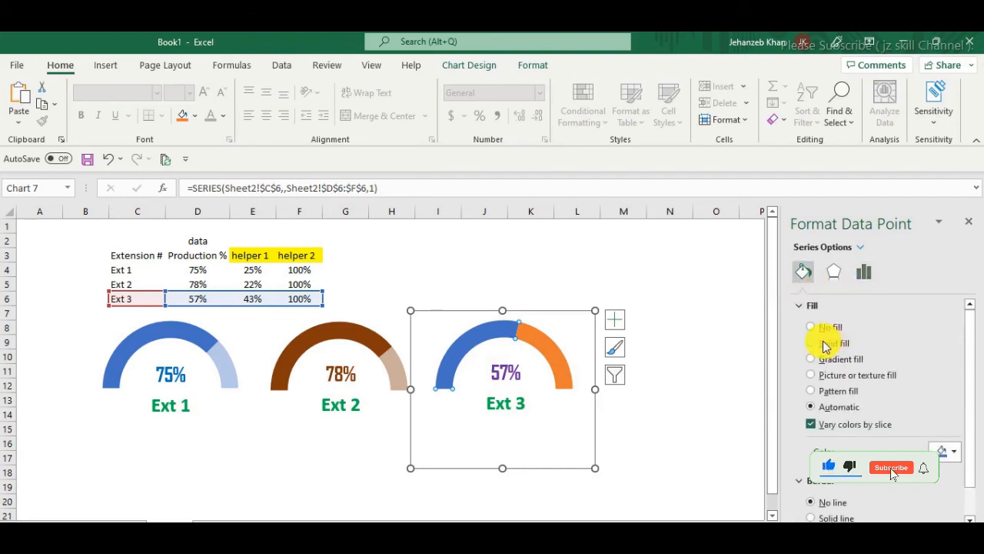
click(813, 345)
click(952, 452)
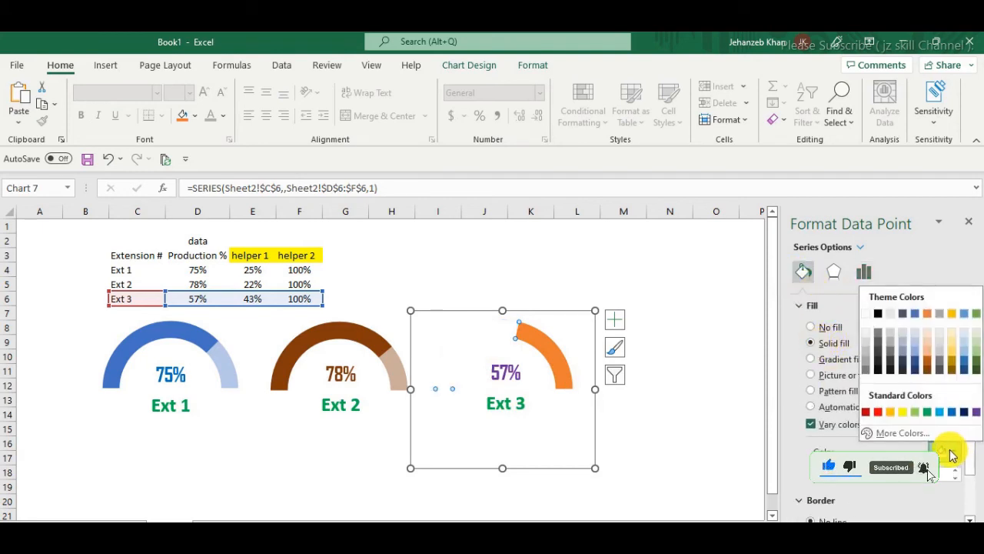
click(976, 411)
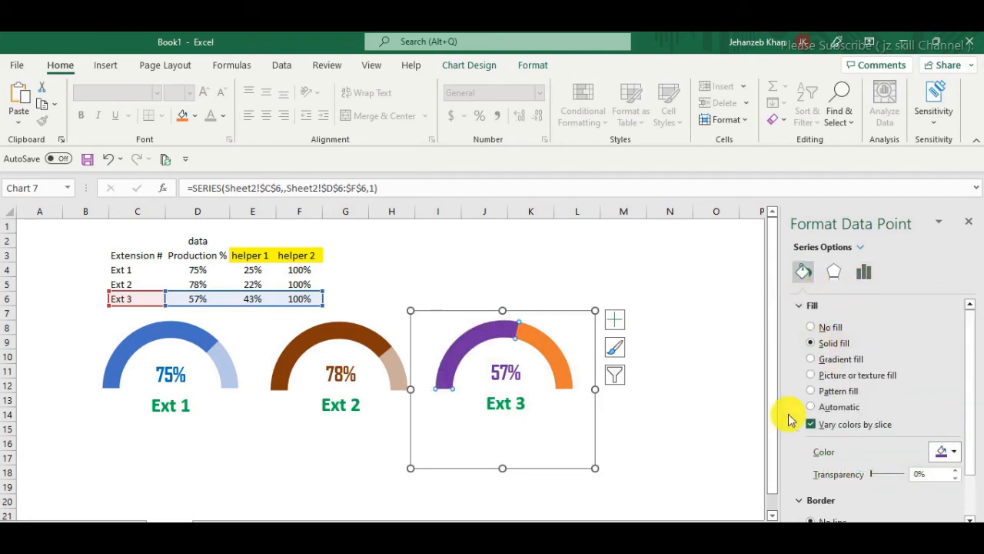
Give the orange remainder slice of the Ext 3 half circle a solid purple fill with 60% transparency.
click(556, 361)
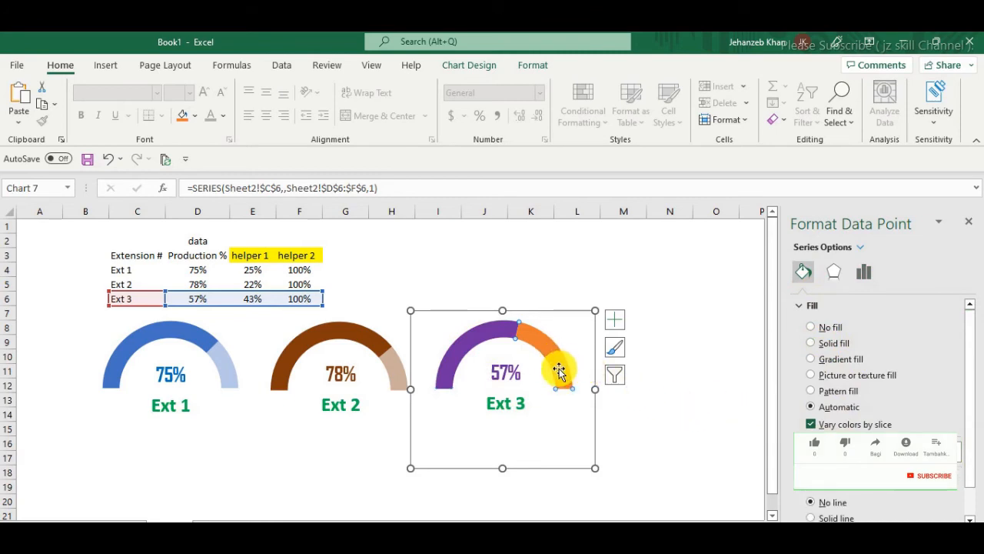
click(815, 344)
click(960, 450)
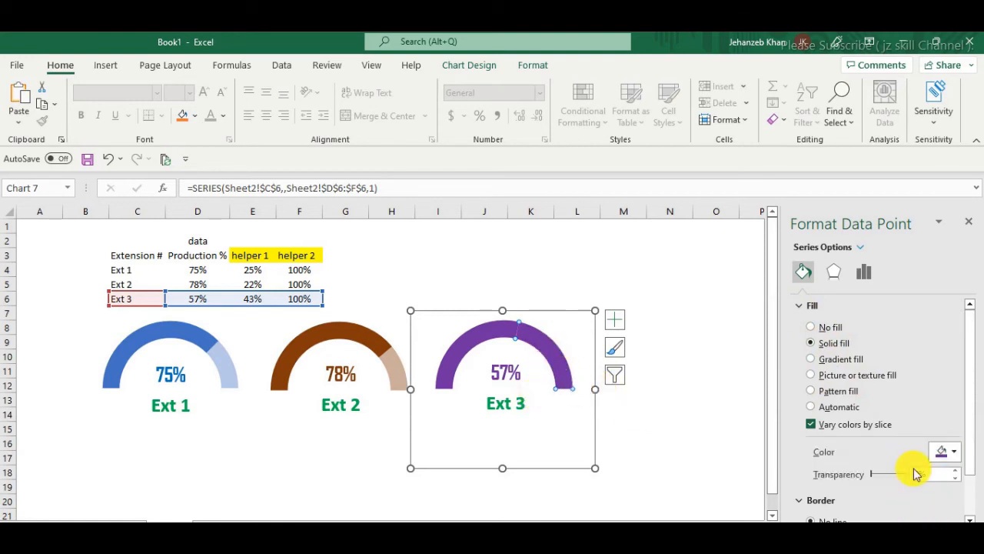
drag(871, 479, 894, 480)
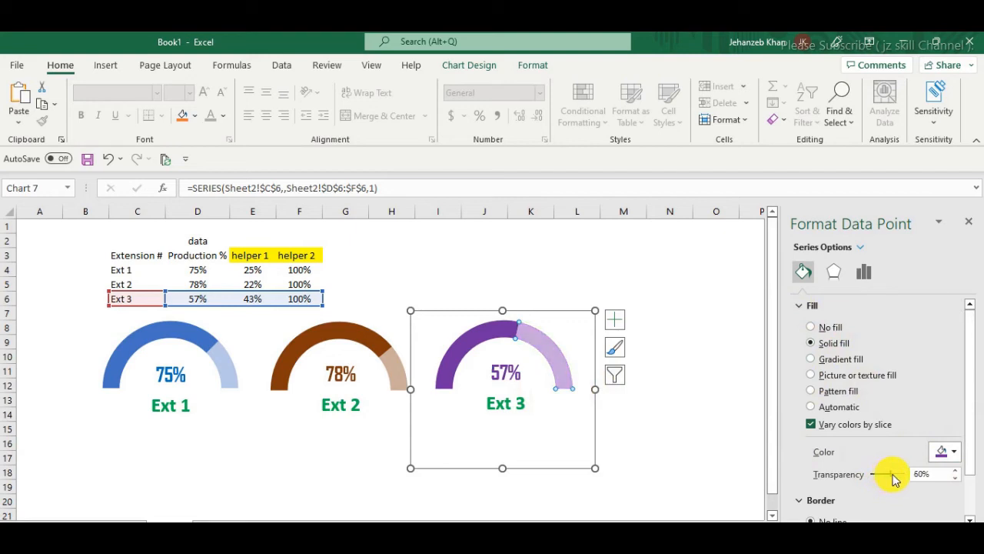
click(653, 430)
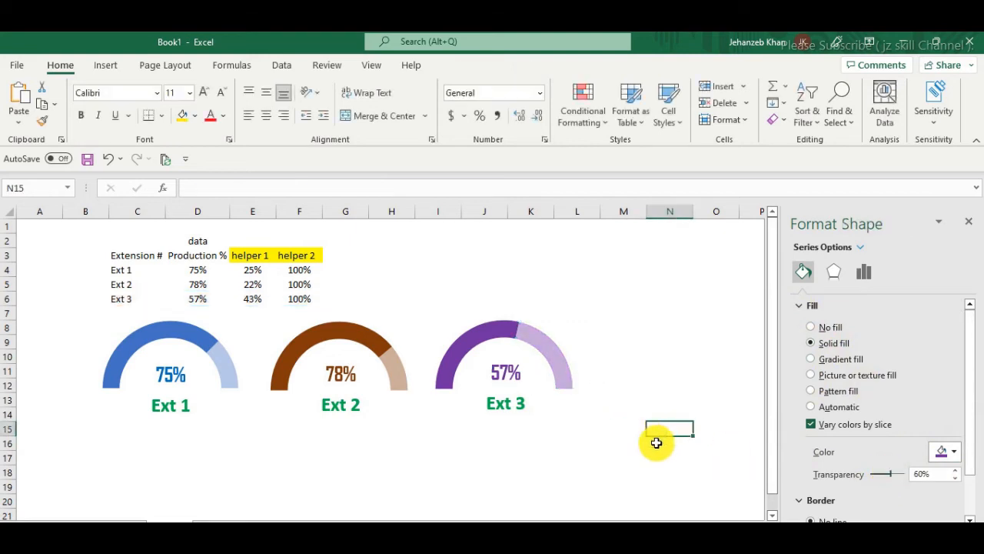
click(541, 448)
click(671, 414)
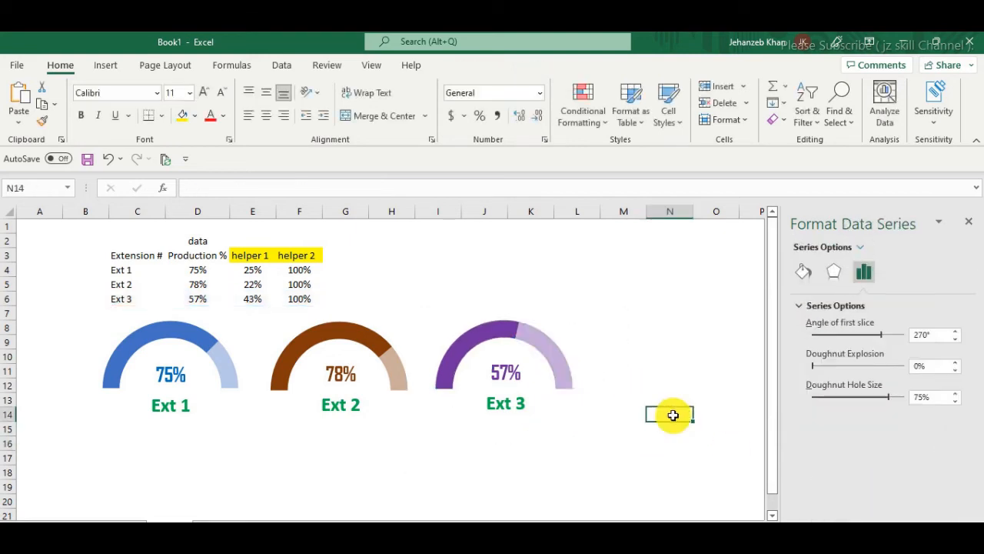
Change the production percentages to 55% for Ext 1 in D4 and 45% for Ext 2 in D5.
click(198, 286)
click(200, 269)
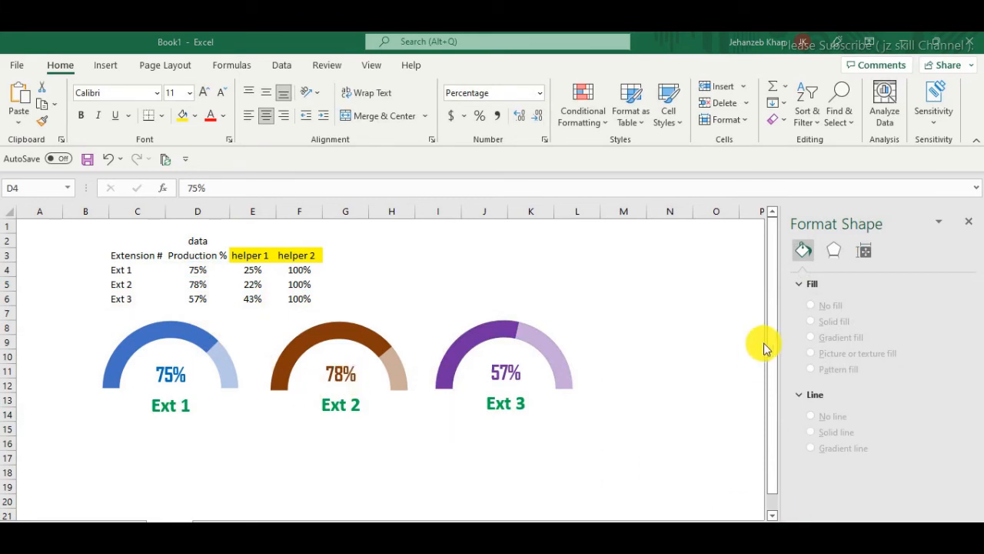
click(661, 315)
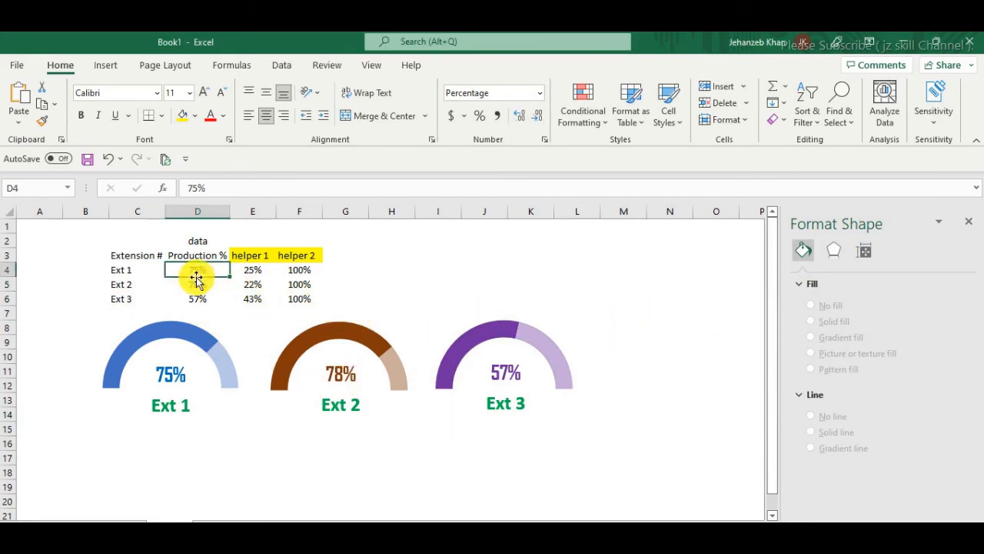
text(55)
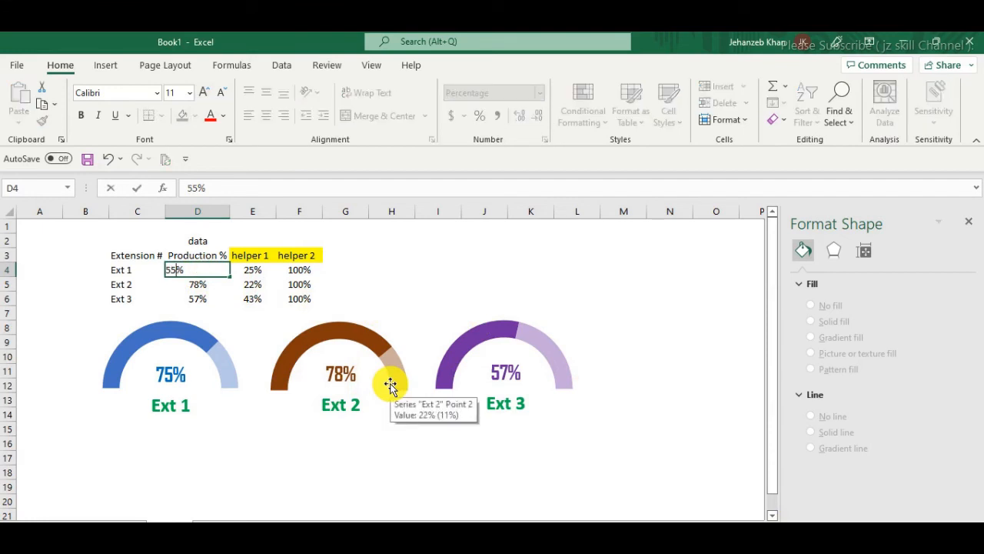
key(Return)
text(45)
key(Return)
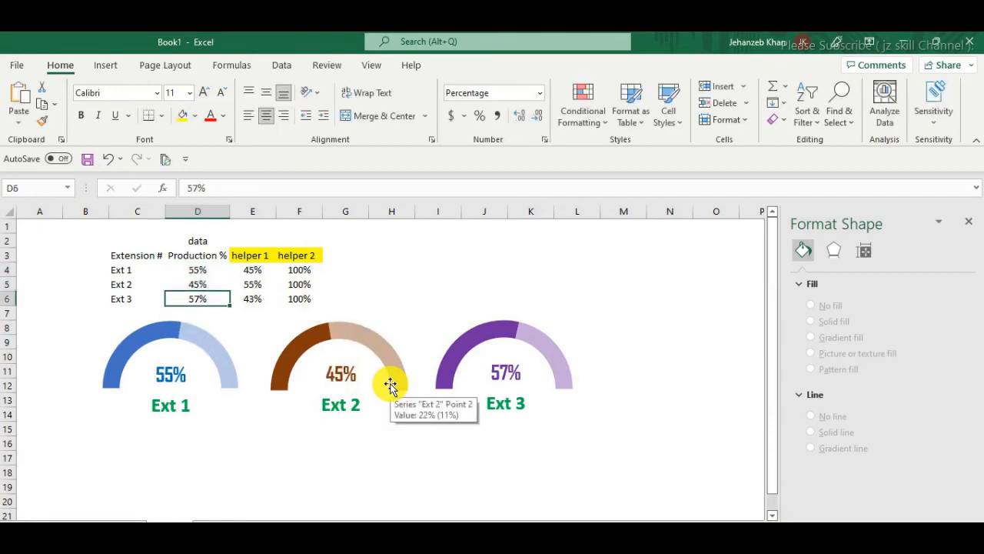
Test the charts with production percentages of 85% for Ext 3 in D6 and 35% for Ext 1 in D4.
text(85)
key(Return)
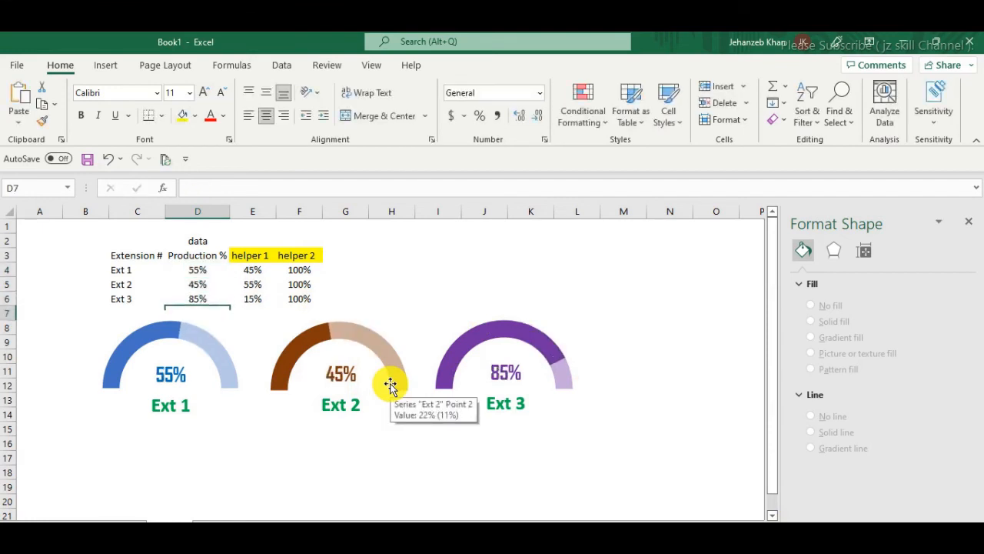
key(Up)
key(Up)
key(Up)
key(Down)
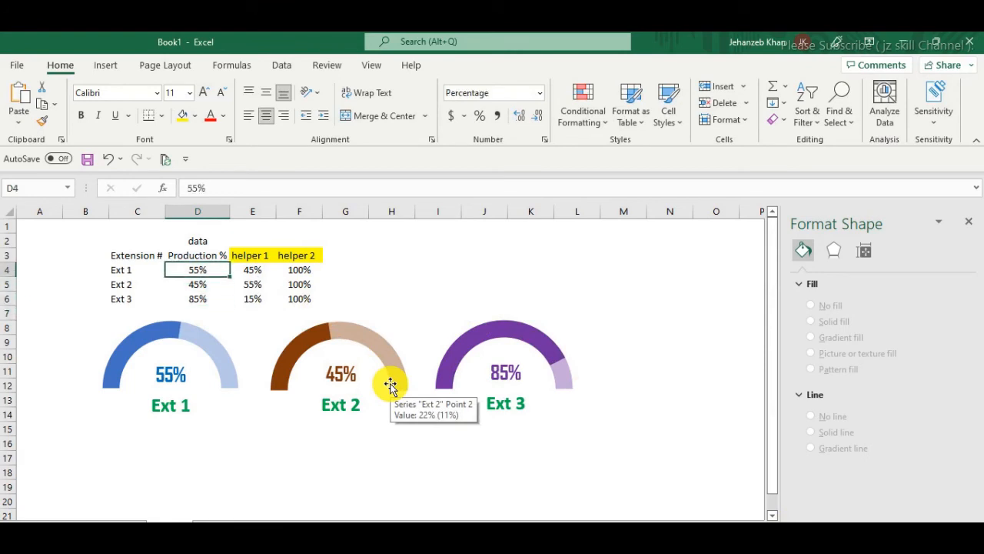
text(35)
key(Return)
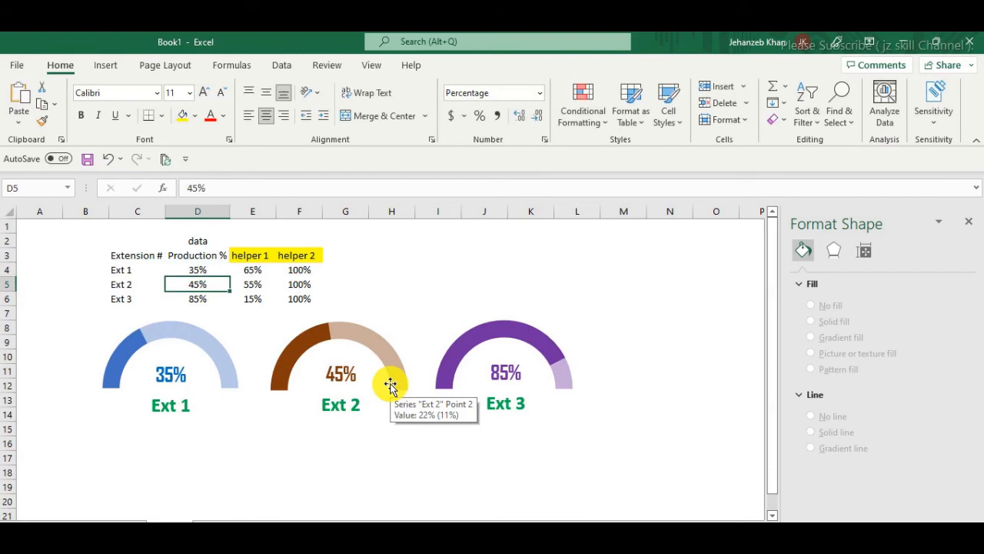
Change the production percentages to 88% for Ext 2 in D5 and 90% for Ext 3 in D6.
text(88)
key(Return)
text(90)
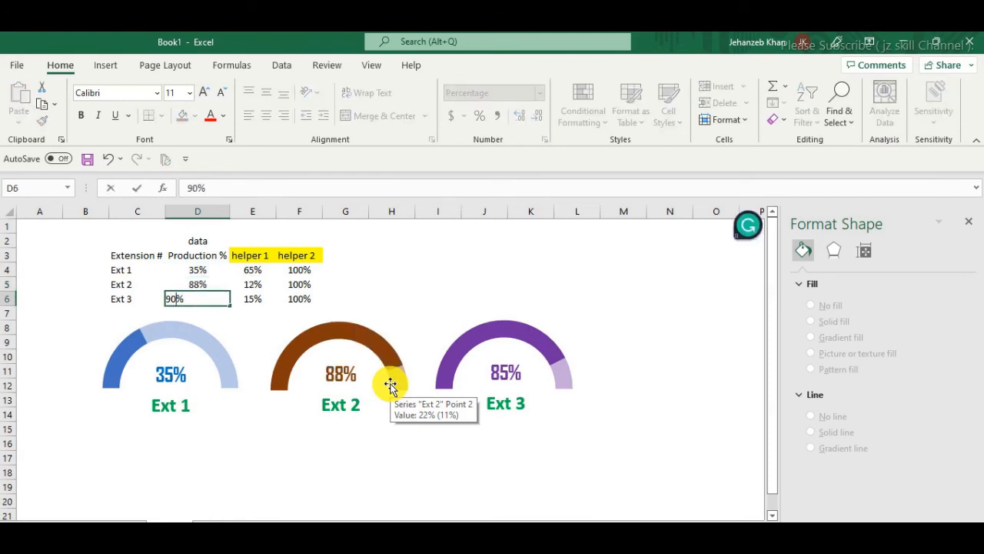
click(617, 272)
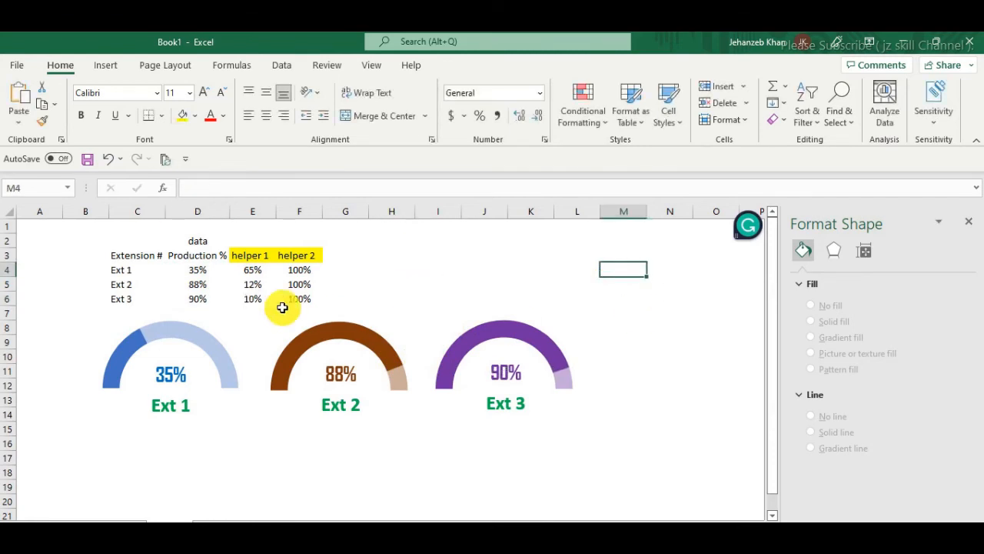
Change the Ext 1 production percentage in D4 to 78%.
click(212, 272)
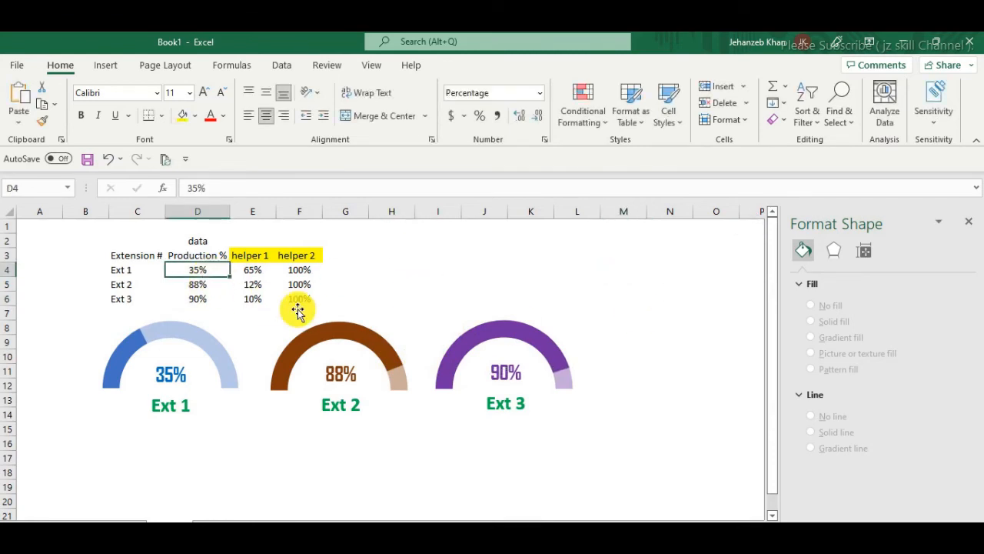
text(78)
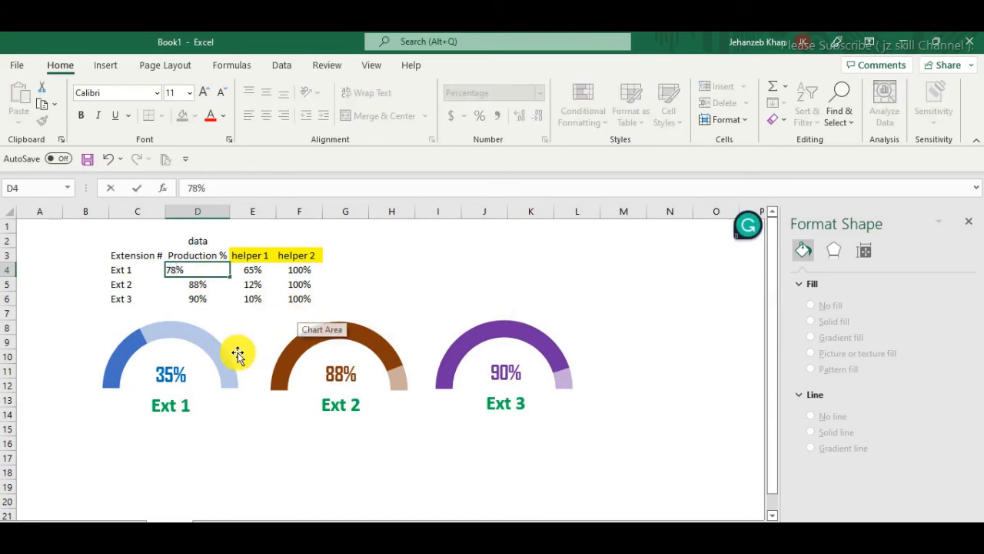
click(666, 309)
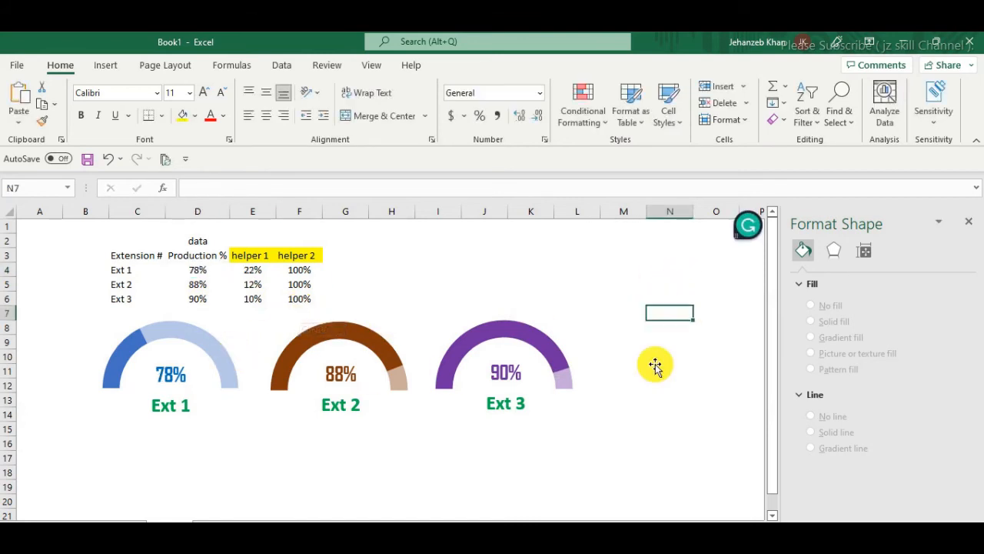
Test the Ext 2 half circle with a production percentage of 100% in D5.
click(198, 286)
text(1)
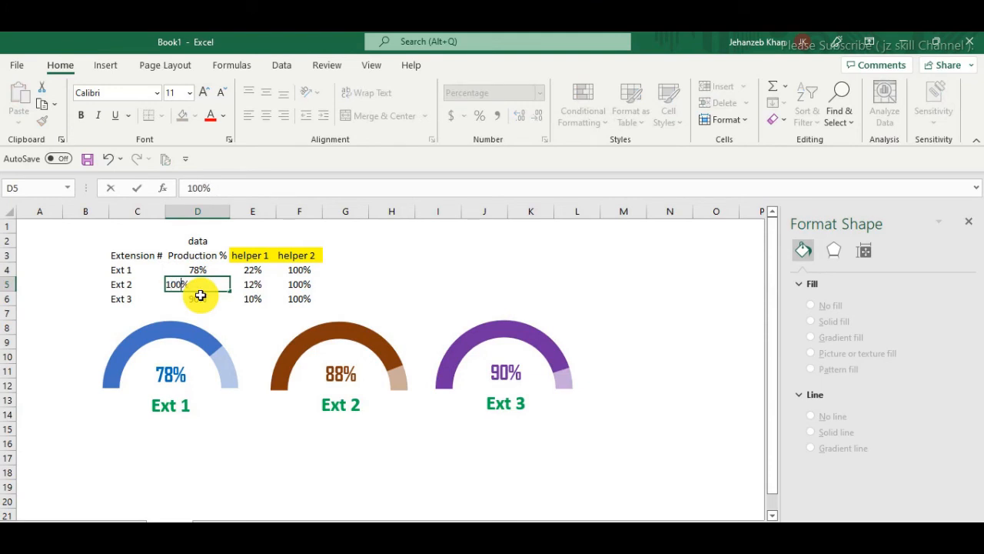
text(00)
click(637, 303)
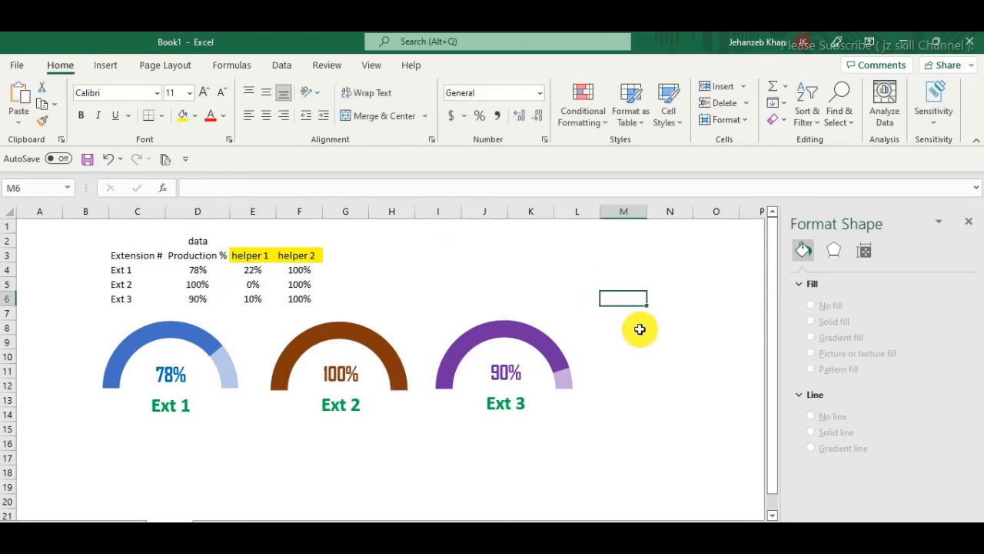
Change the Ext 2 production percentage in D5 to 86% and close the Format Shape pane.
click(201, 290)
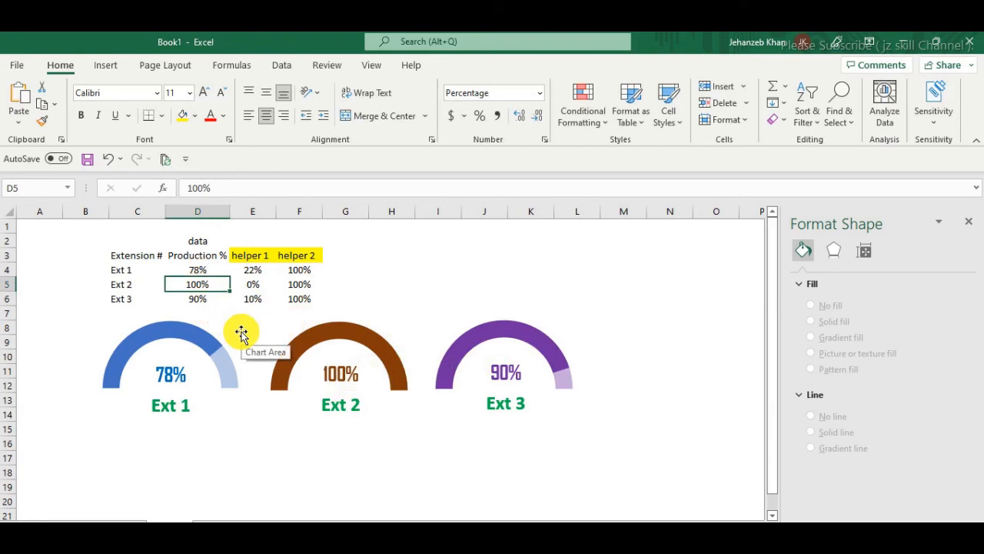
text(86)
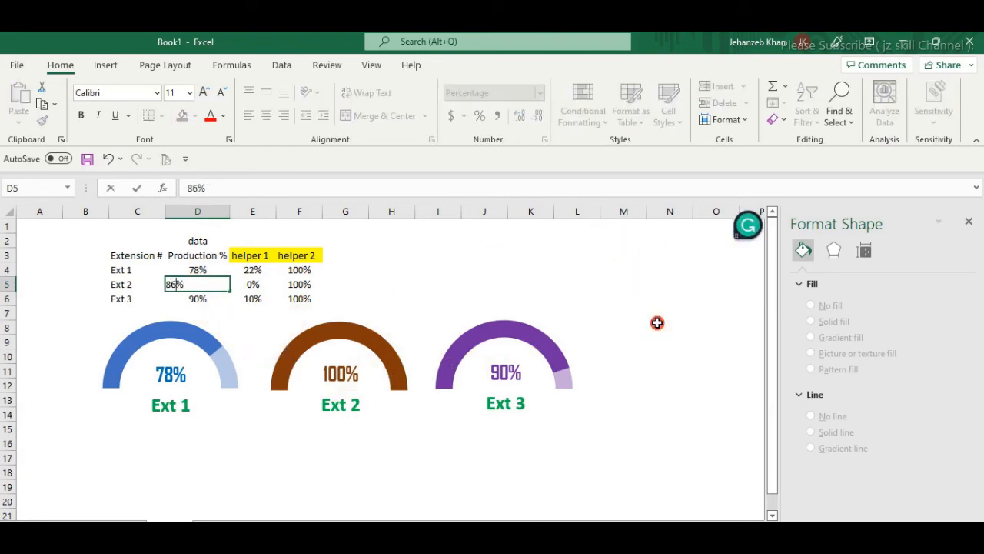
click(658, 323)
click(650, 397)
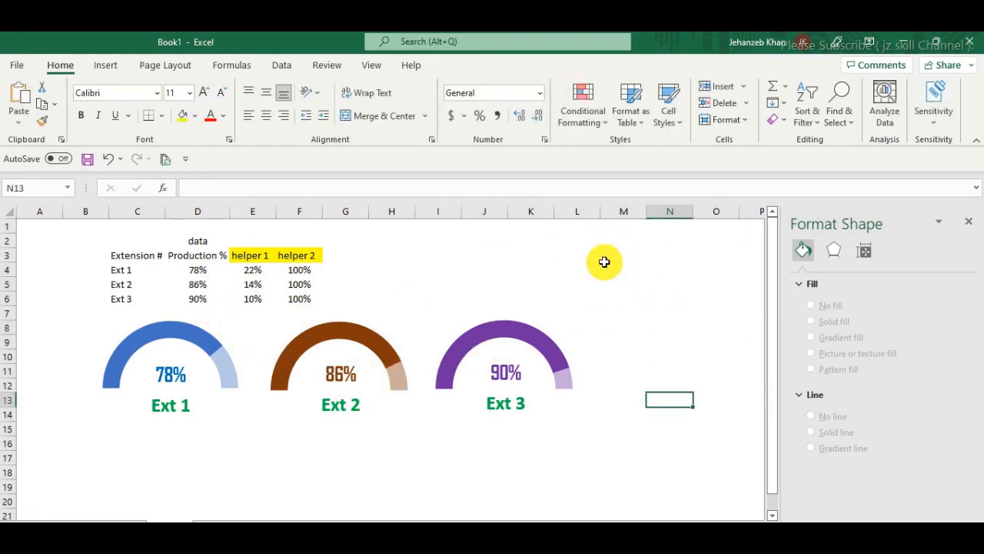
click(663, 314)
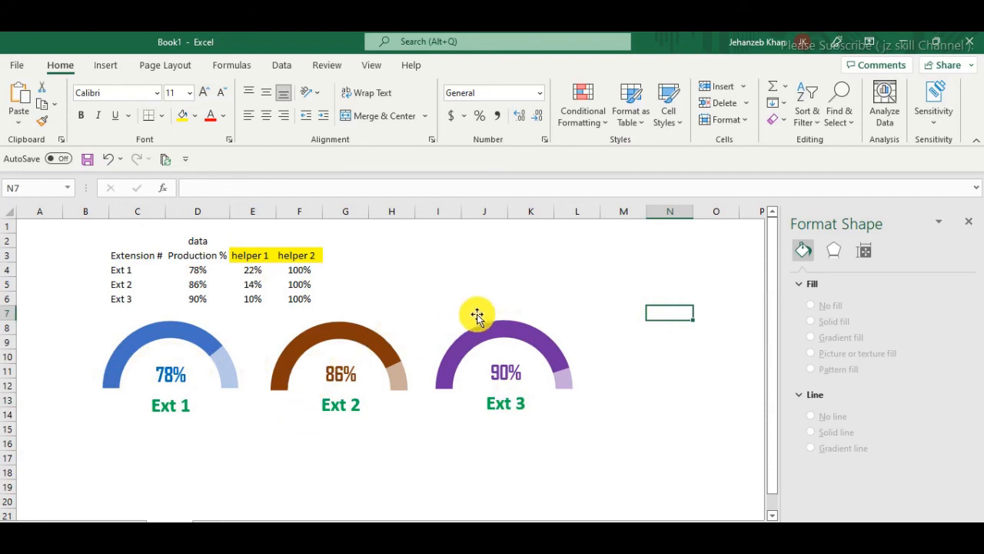
click(971, 223)
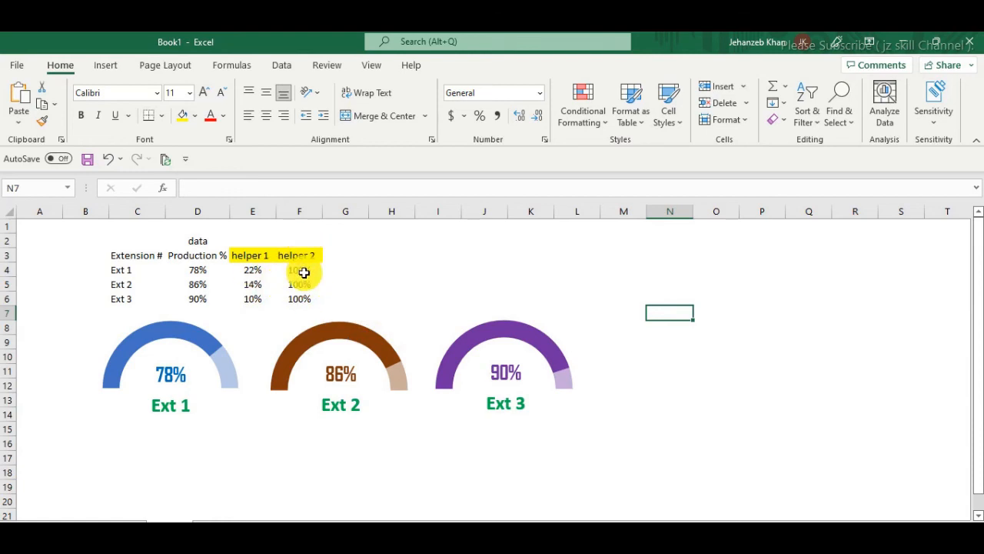
drag(304, 272, 299, 298)
drag(253, 270, 200, 270)
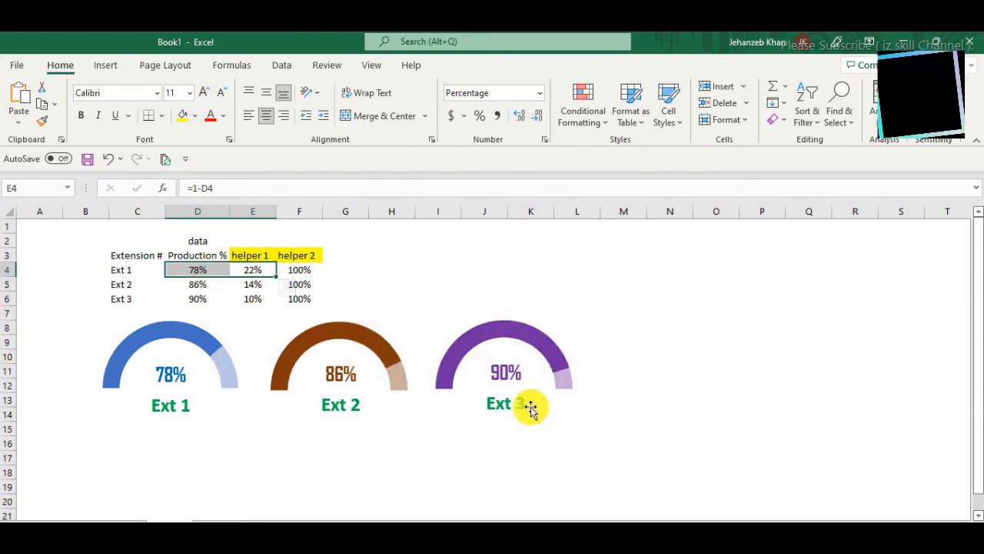
click(709, 315)
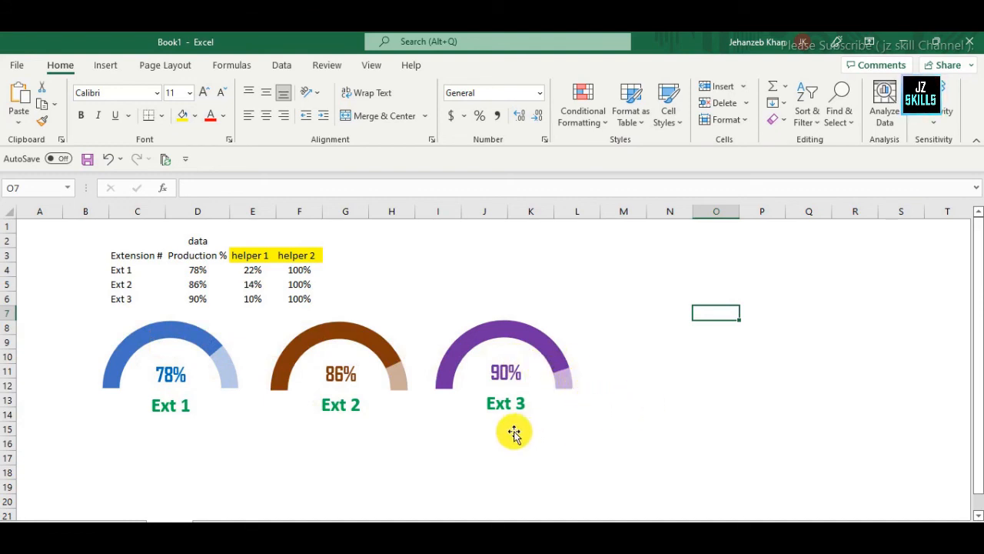
click(458, 435)
click(269, 446)
click(72, 414)
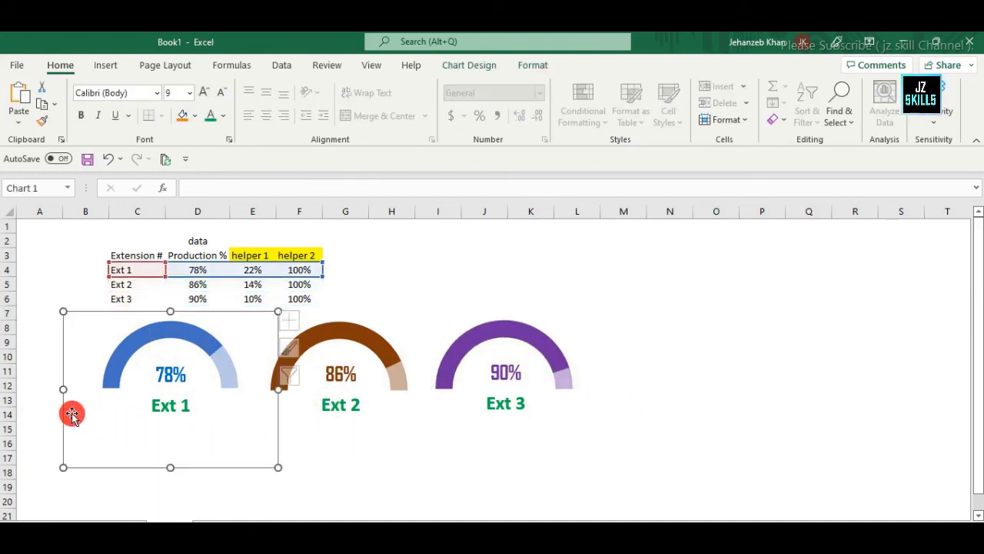
click(736, 358)
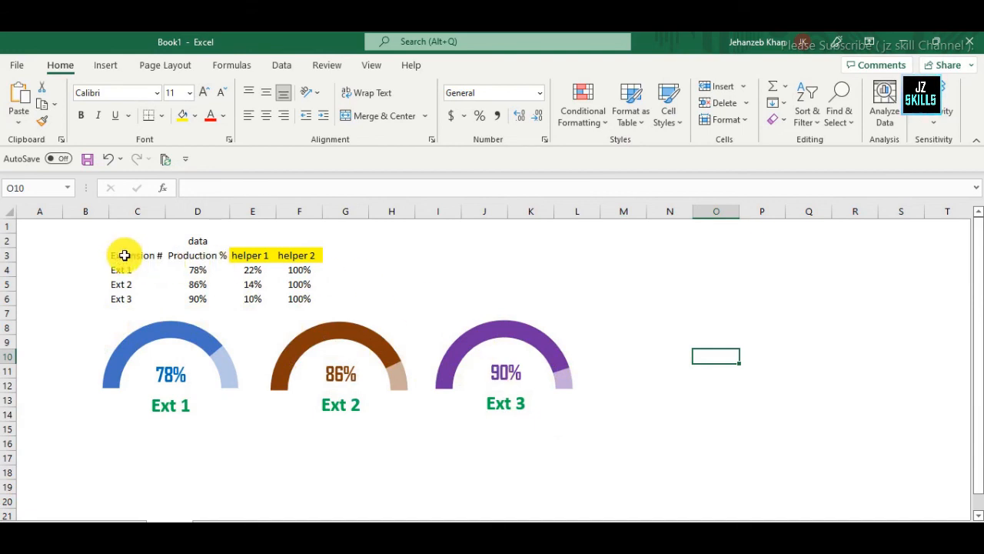
Apply all borders to the header row C3:F3 and the data rows C4:F6 of the table.
drag(124, 255, 286, 256)
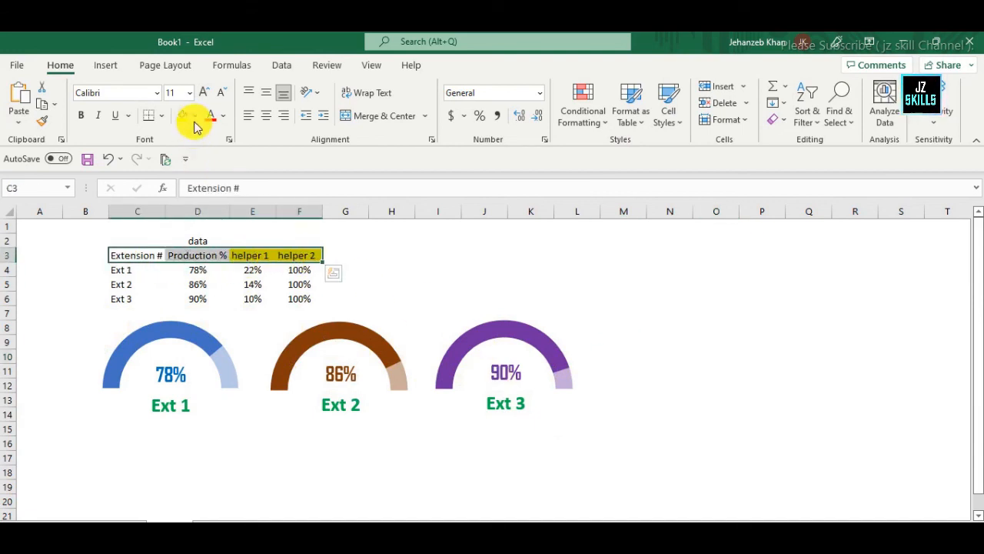
click(162, 116)
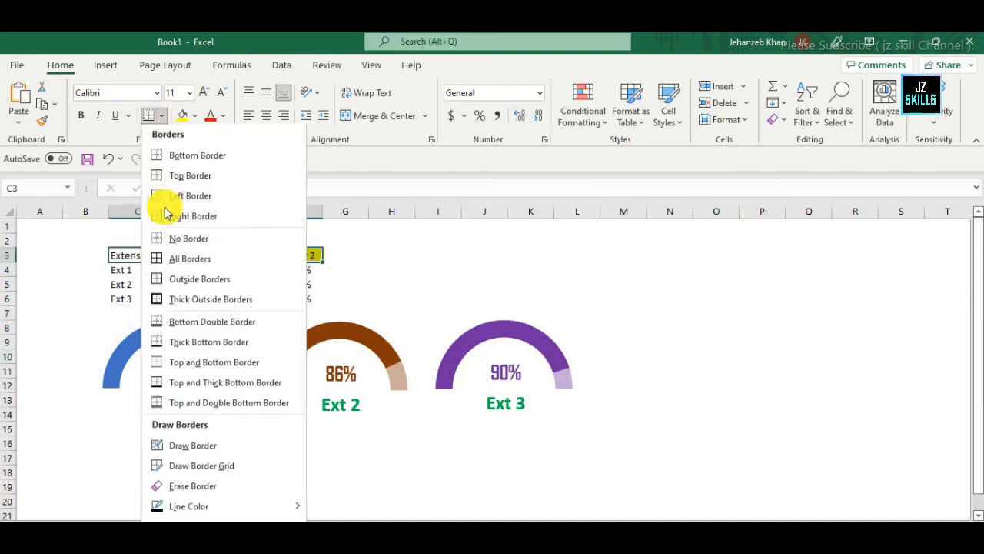
click(171, 283)
drag(131, 269, 293, 293)
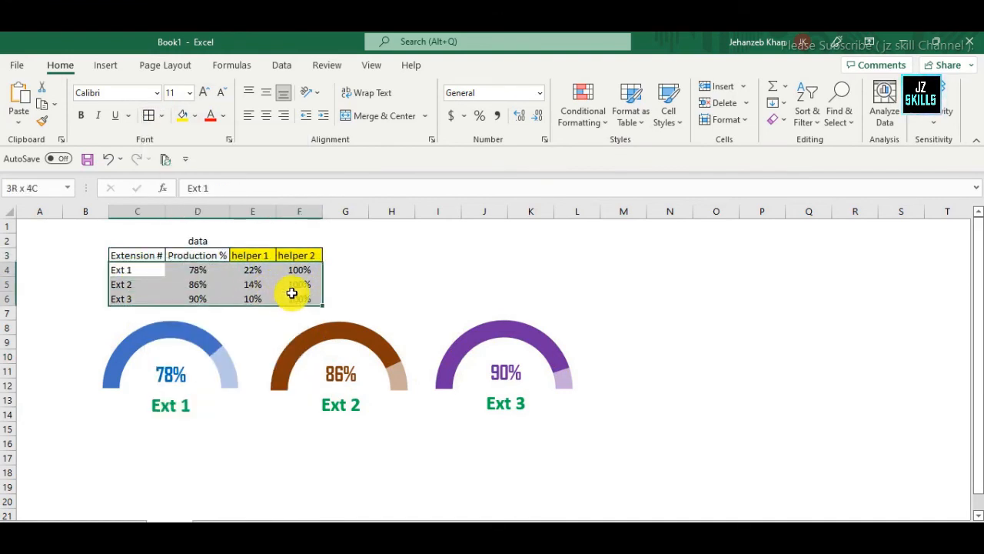
click(149, 115)
Fill the Extension # and Production % header cells C3:D3 with orange.
drag(142, 255, 222, 254)
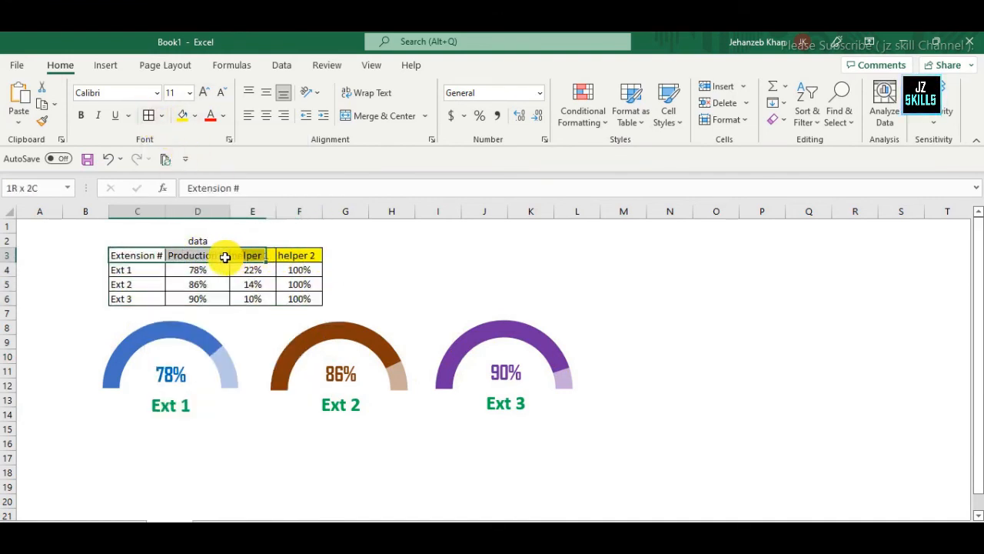
click(193, 114)
click(202, 249)
click(374, 257)
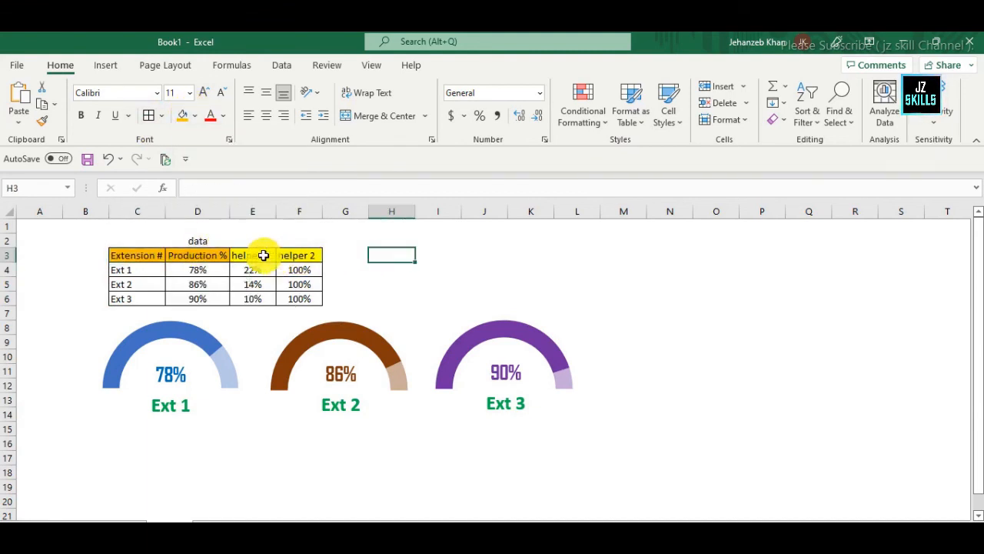
Set the font color of helper columns E and F to white.
drag(263, 255, 274, 255)
drag(253, 211, 299, 217)
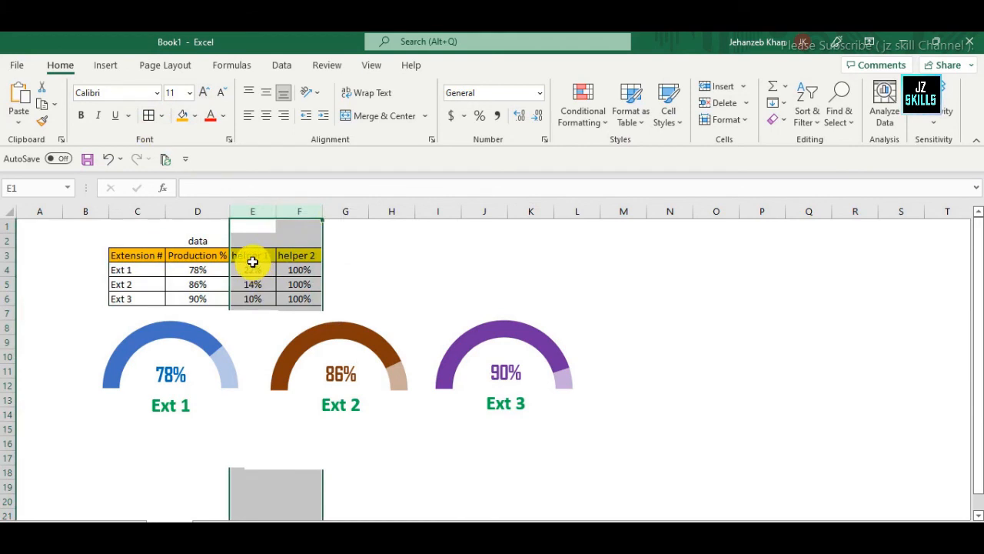
click(222, 116)
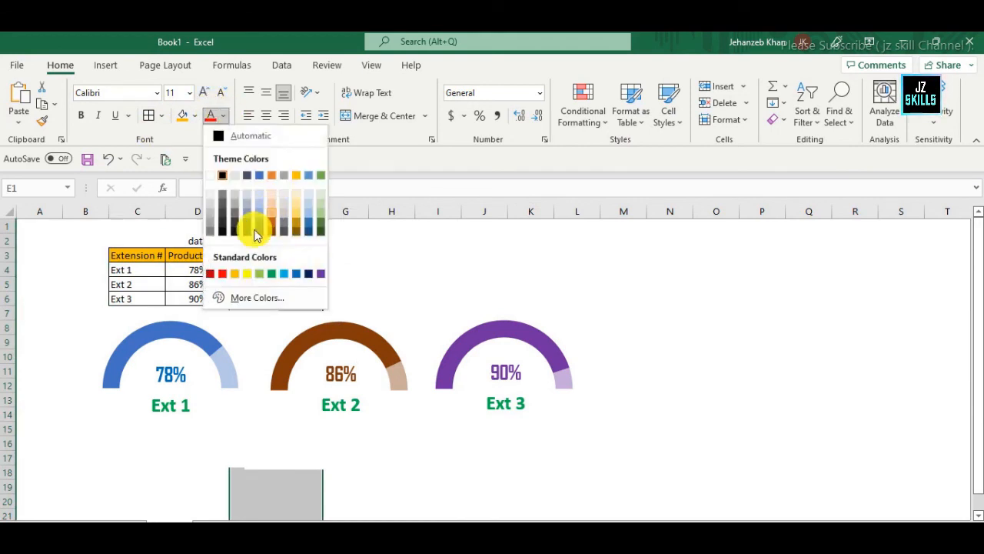
click(212, 176)
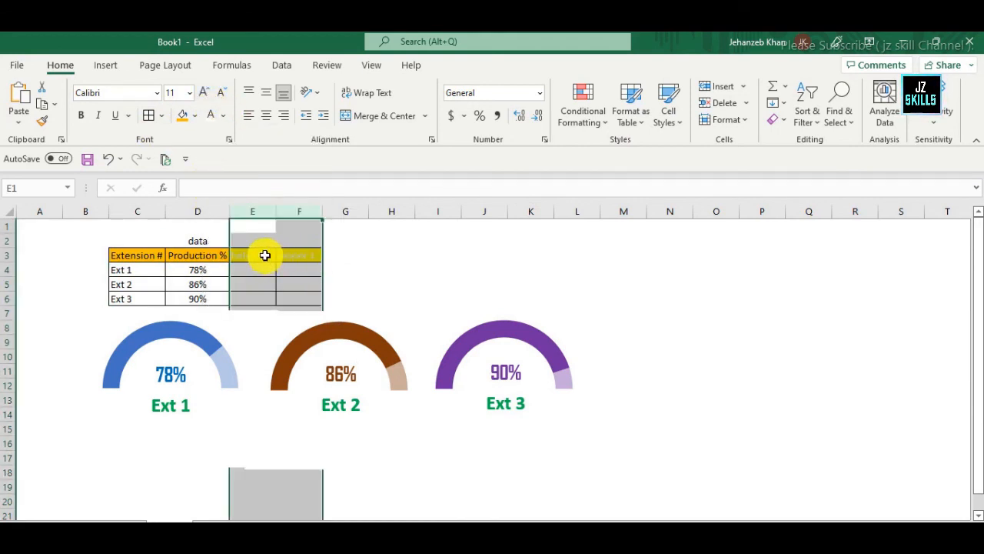
Remove all borders from the helper cells E3:F6.
drag(265, 256, 314, 301)
click(161, 115)
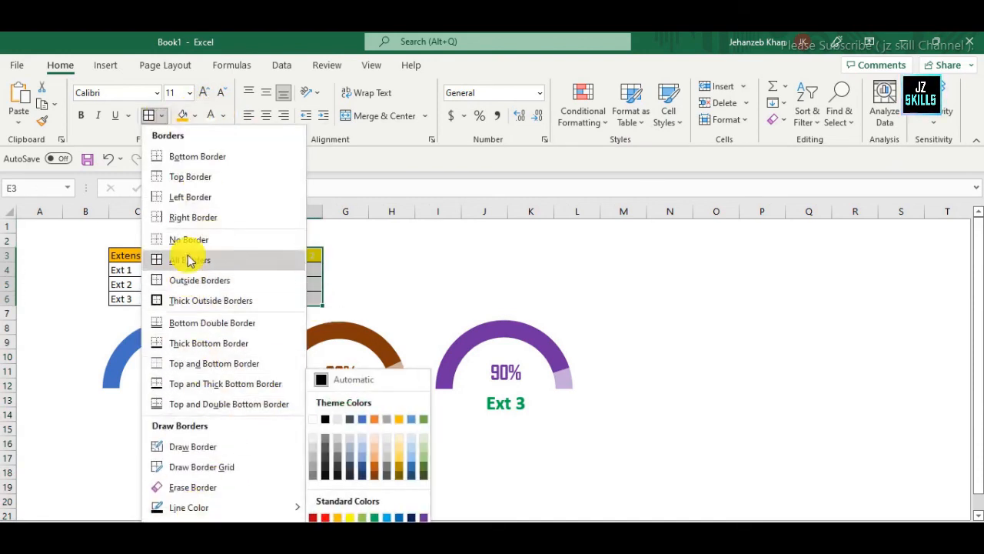
click(187, 240)
click(498, 254)
Remove the yellow fill from the helper 1 and helper 2 header cells E3:F3.
click(248, 255)
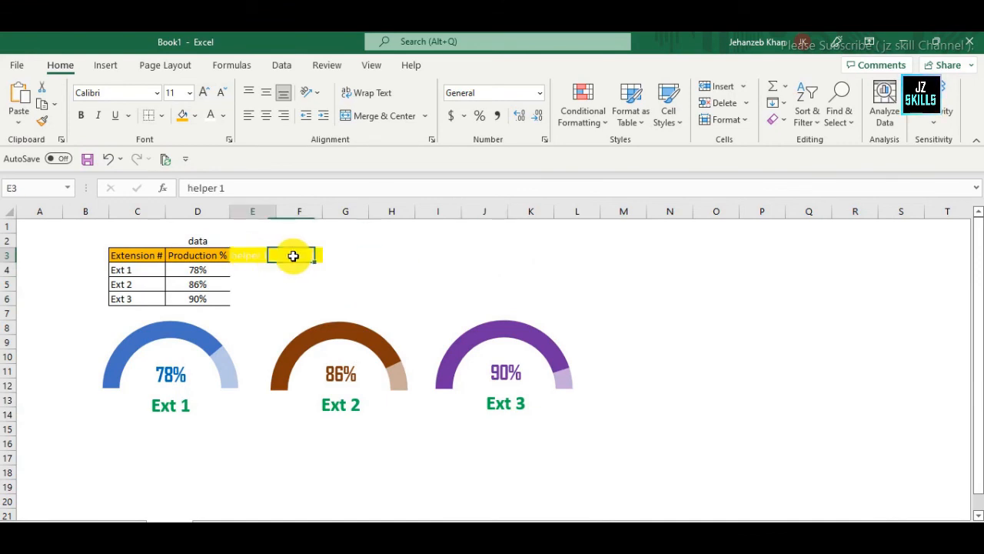
click(195, 116)
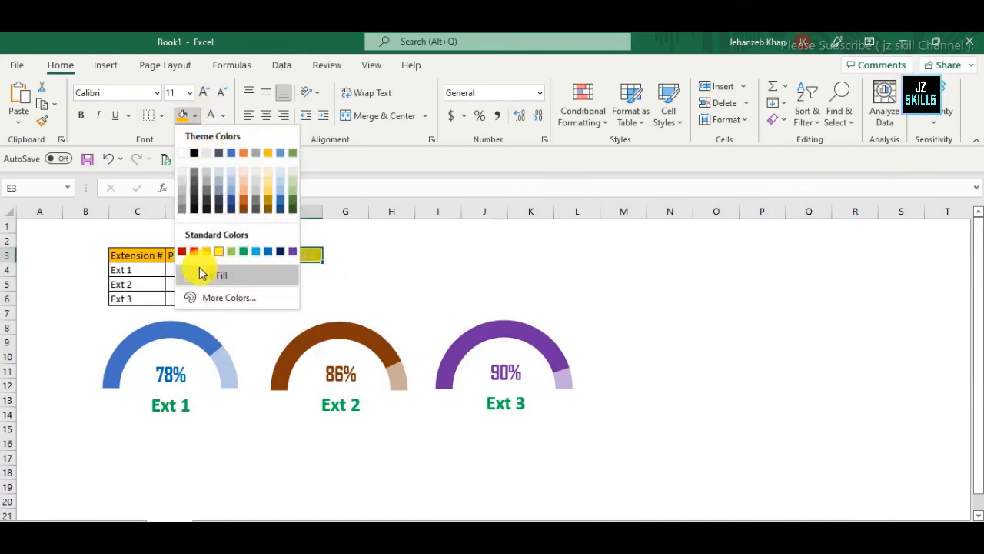
click(198, 275)
click(654, 282)
click(703, 383)
Reapply all borders to the Extension # and Production % table in C3:D6.
drag(135, 258, 206, 297)
click(160, 116)
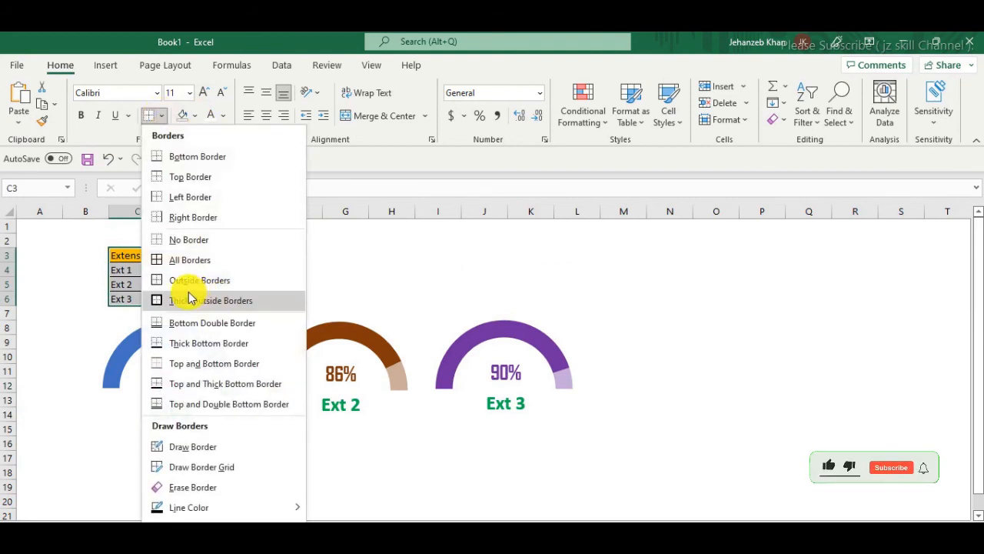
click(189, 260)
click(577, 269)
click(716, 326)
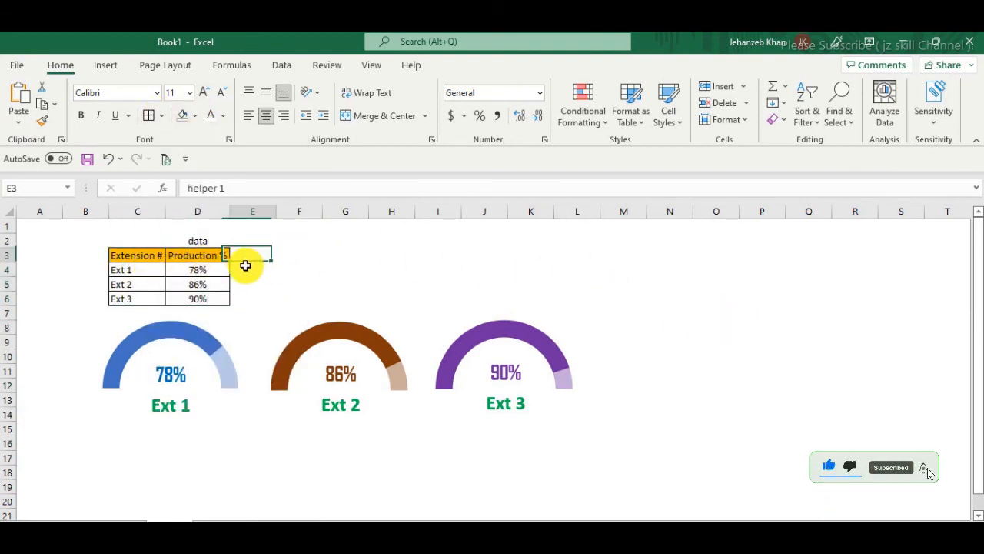
Examine the contents of the white-font helper cells in E3:F6 beside the table.
click(278, 284)
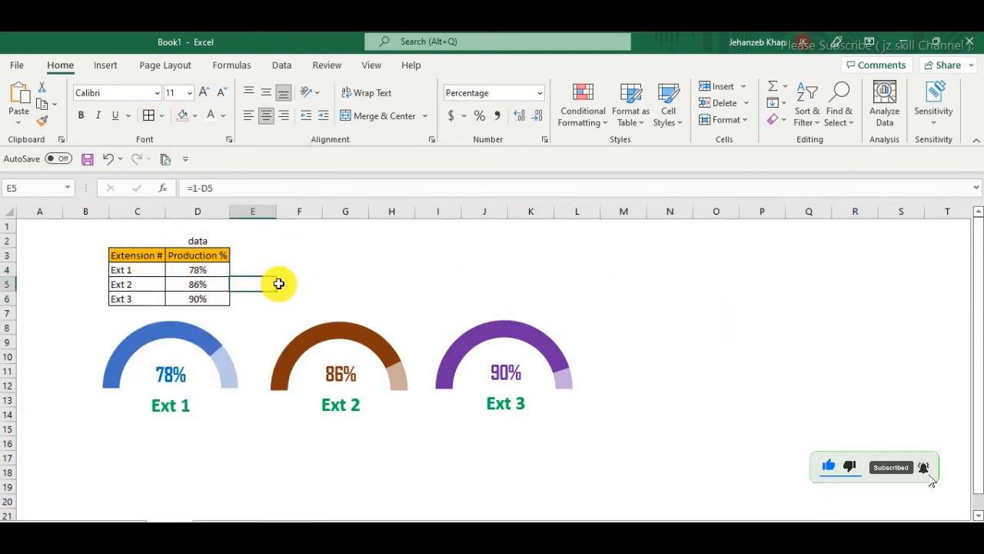
click(293, 269)
click(265, 269)
click(304, 285)
click(262, 296)
click(304, 268)
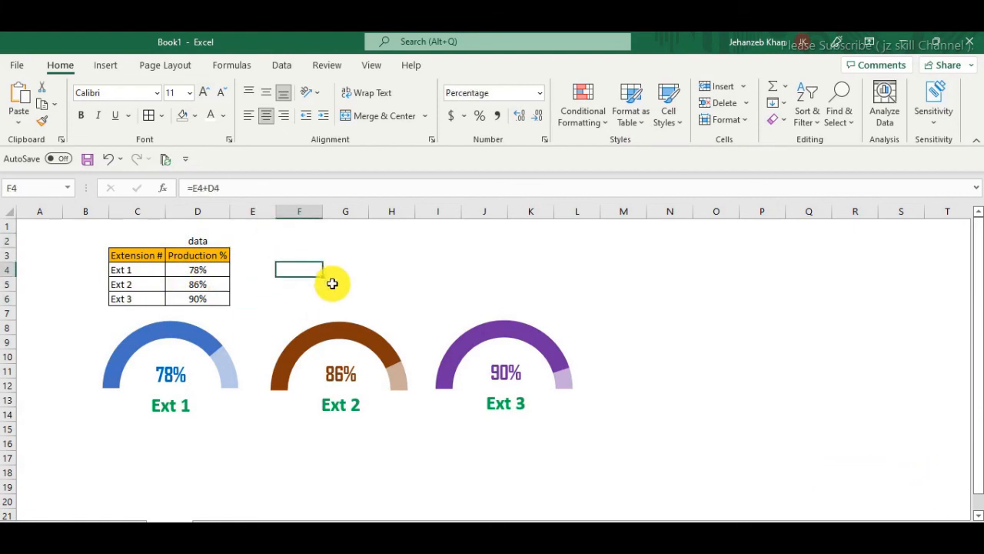
click(351, 256)
click(266, 258)
click(262, 285)
click(303, 285)
click(318, 267)
click(285, 259)
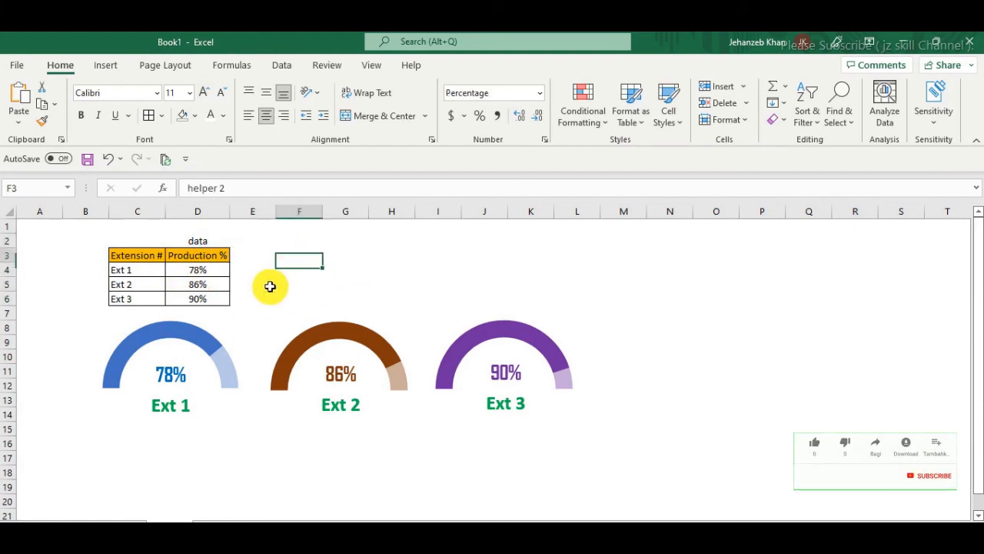
click(258, 281)
click(259, 269)
click(661, 313)
click(746, 399)
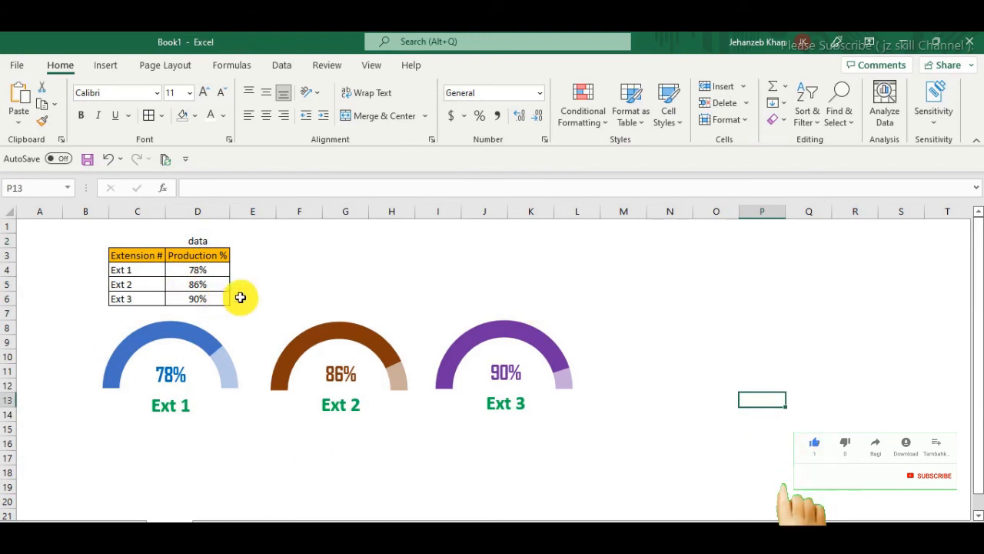
Delete the "data" label in D2 above the Production % header.
click(219, 244)
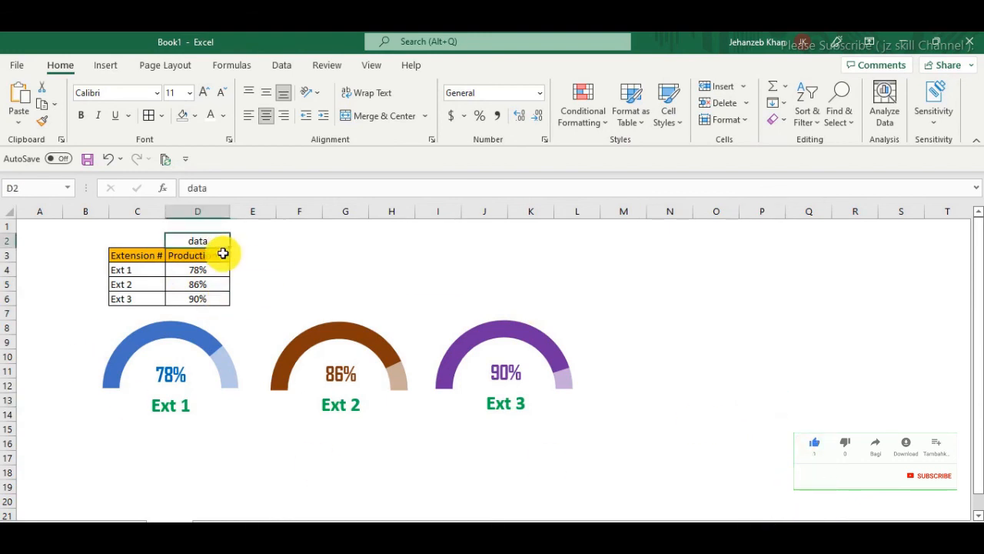
key(Delete)
click(198, 272)
click(202, 300)
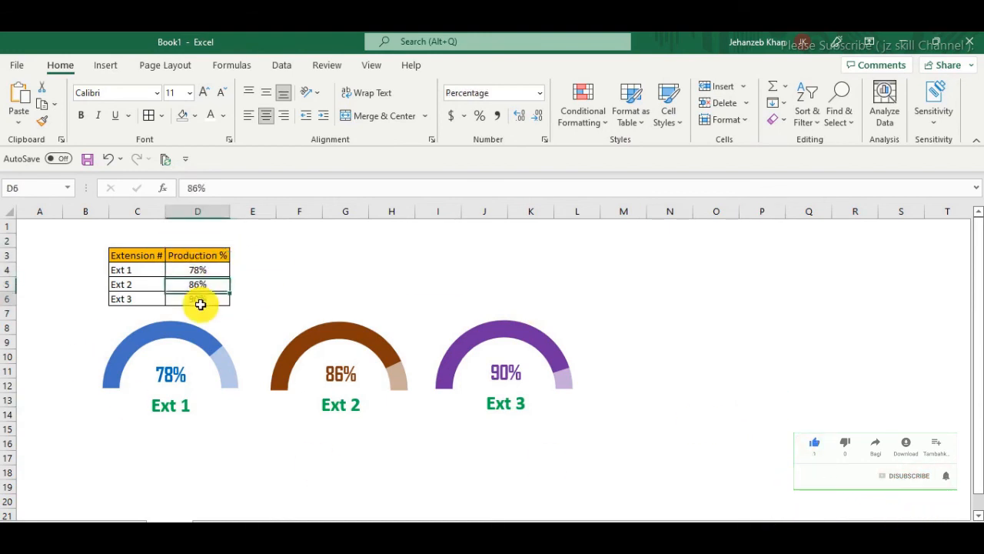
click(142, 272)
click(203, 270)
click(198, 283)
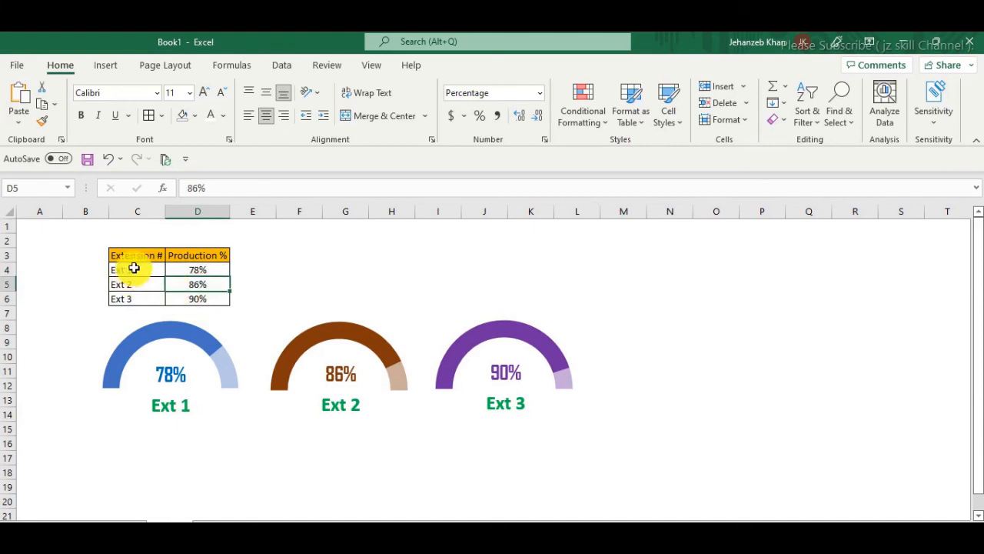
Replace the Extension # header in C3 with Area.
click(134, 269)
click(137, 256)
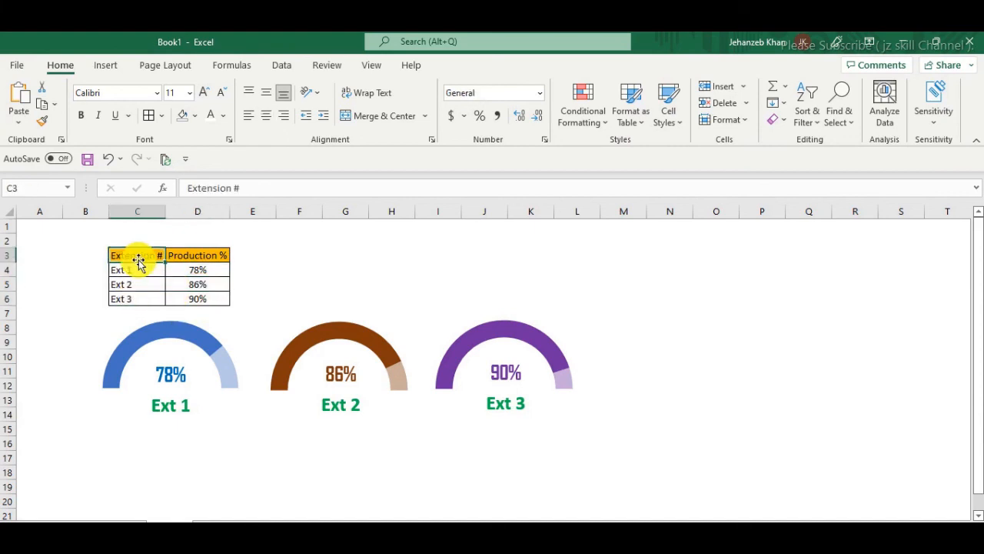
text(ar)
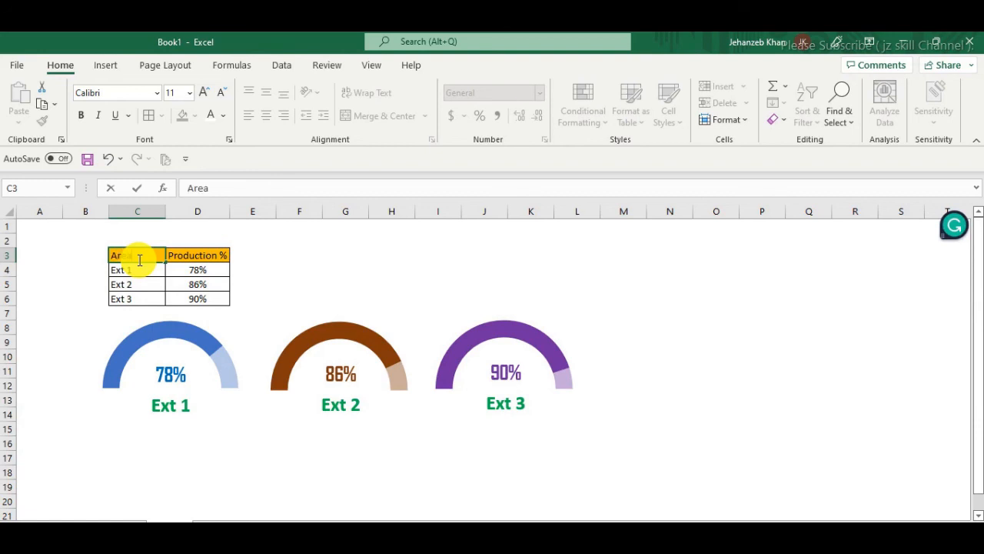
key(Return)
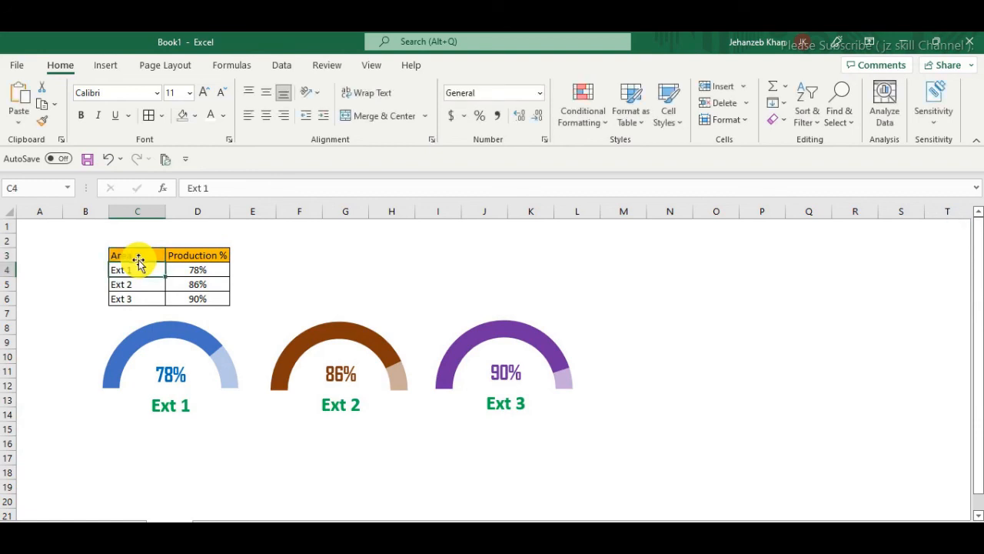
Rename the three row labels in C4:C6 to East, West and North.
text(eas)
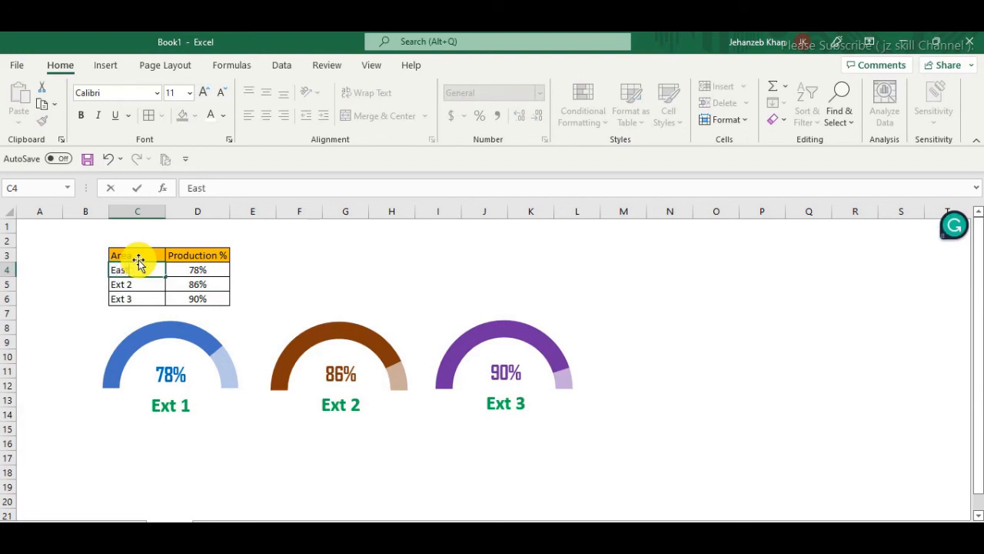
key(Return)
text(Wes)
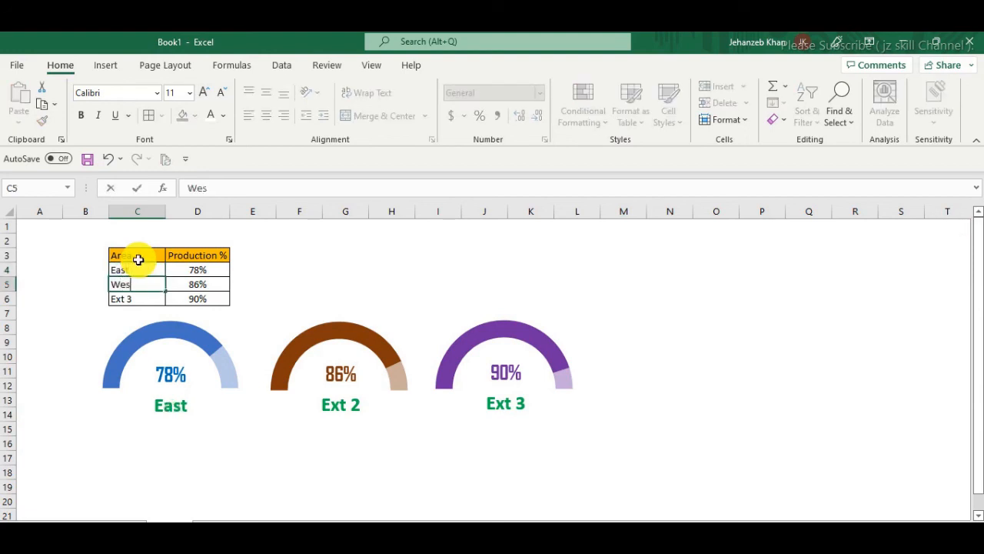
text(t)
key(Return)
key(BackSpace)
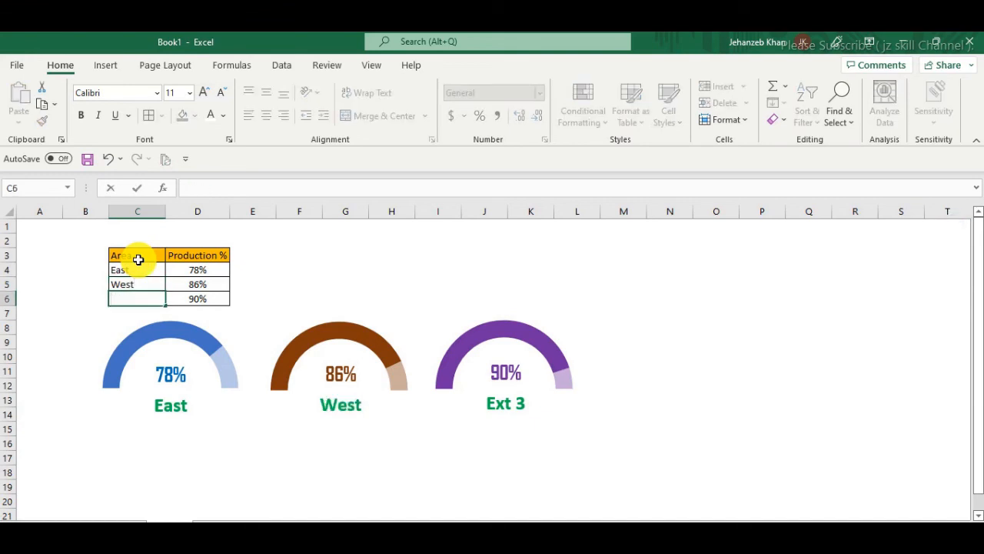
key(Return)
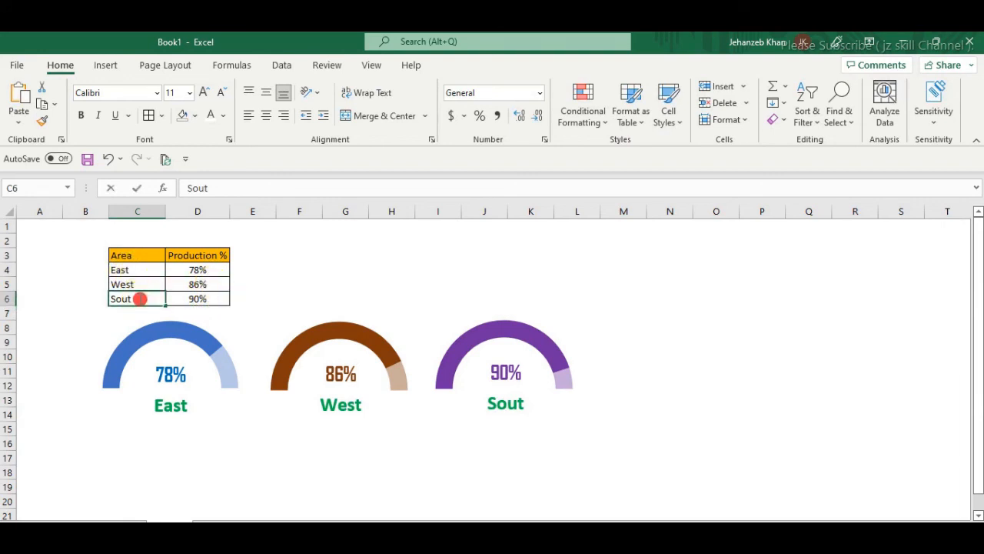
double_click(139, 299)
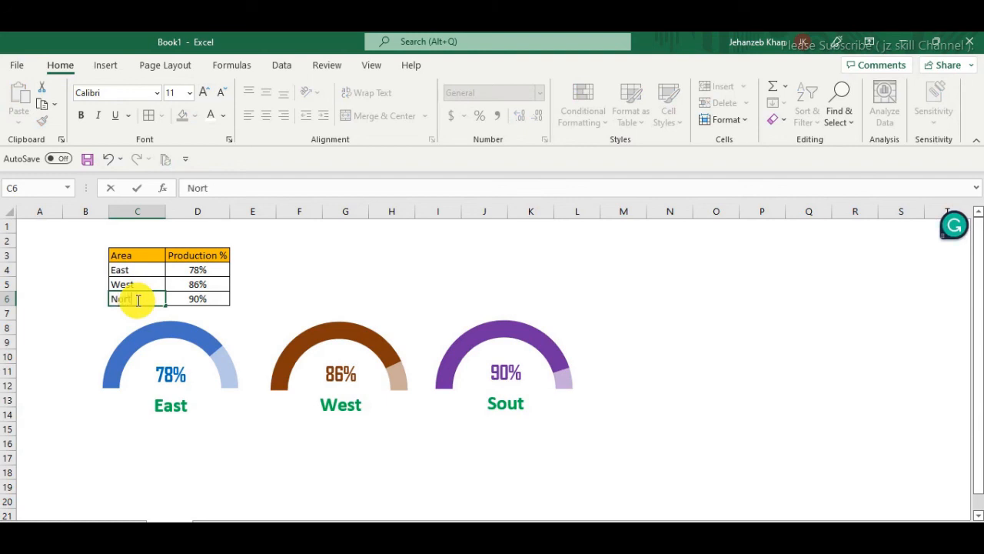
click(697, 329)
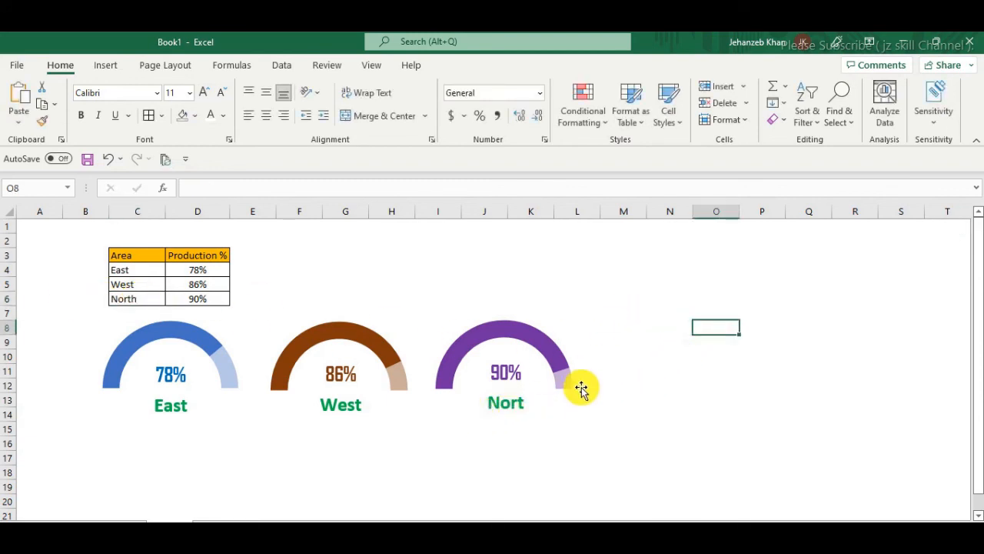
Widen the label text box under the purple chart to fit North, and nudge it back beneath the percentage.
click(501, 408)
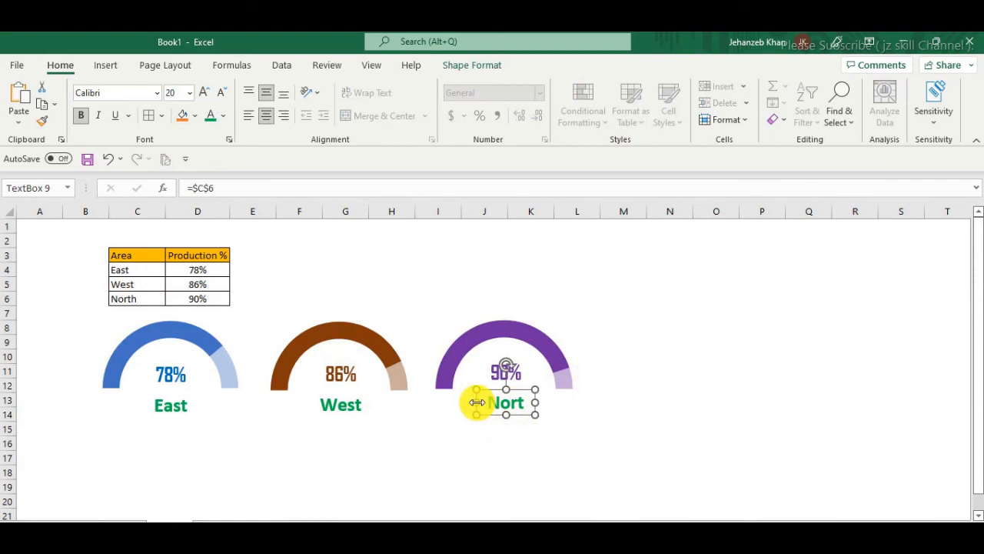
drag(477, 402, 467, 401)
click(700, 417)
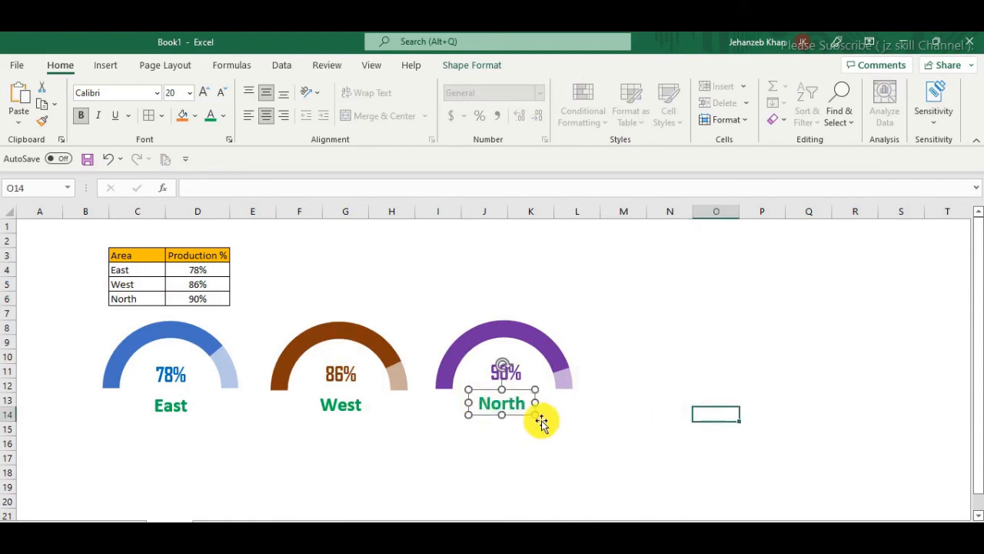
drag(527, 395, 532, 388)
click(733, 389)
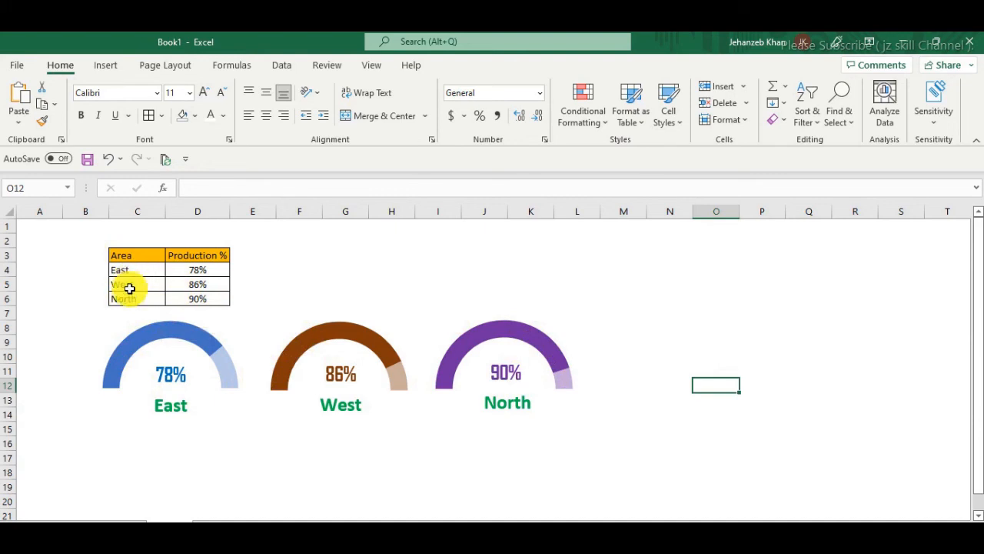
Review the hidden helper cells E3:F6 beside the table and the area around the three finished charts.
drag(129, 288, 307, 285)
drag(246, 254, 321, 298)
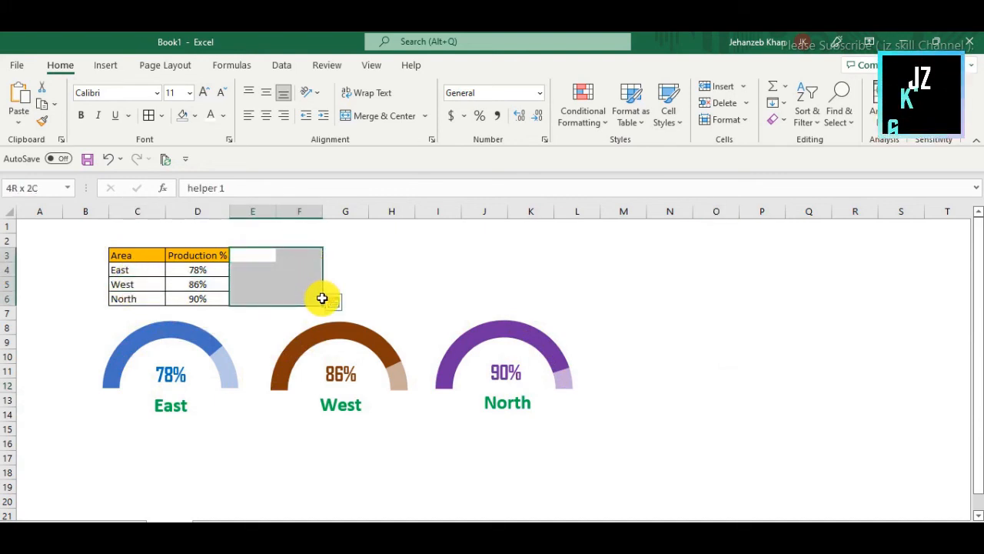
click(47, 374)
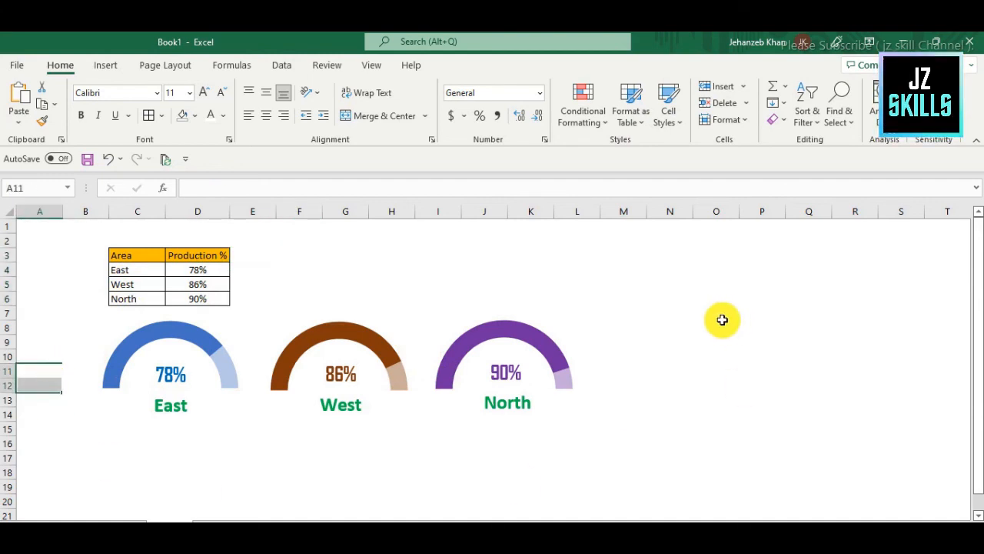
drag(705, 327, 70, 453)
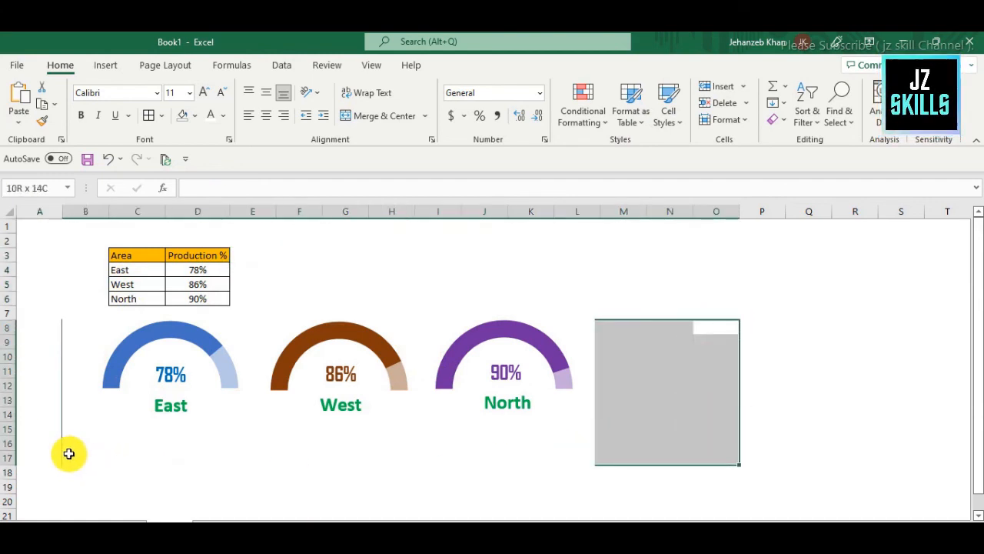
click(789, 317)
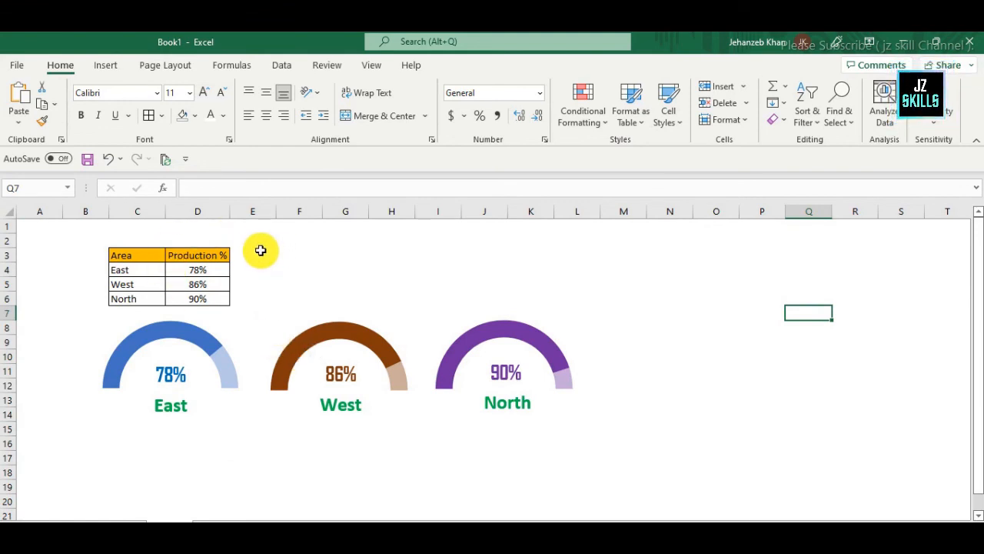
drag(258, 254, 316, 298)
click(765, 356)
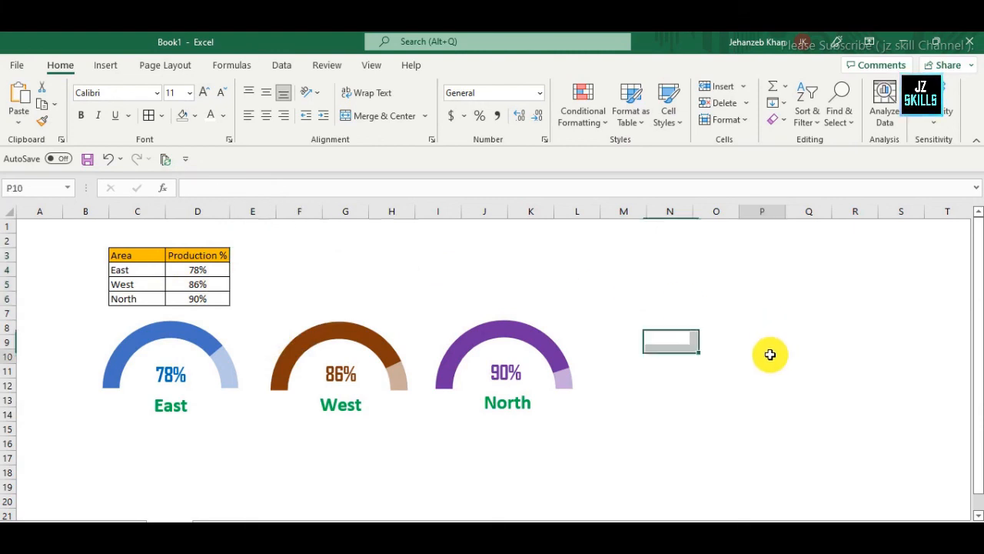
drag(265, 257, 318, 257)
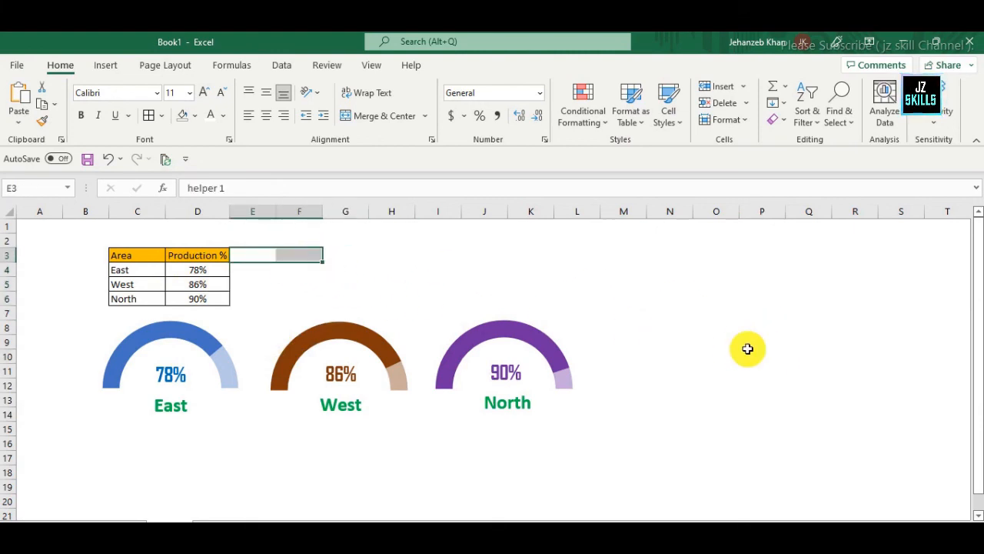
click(750, 356)
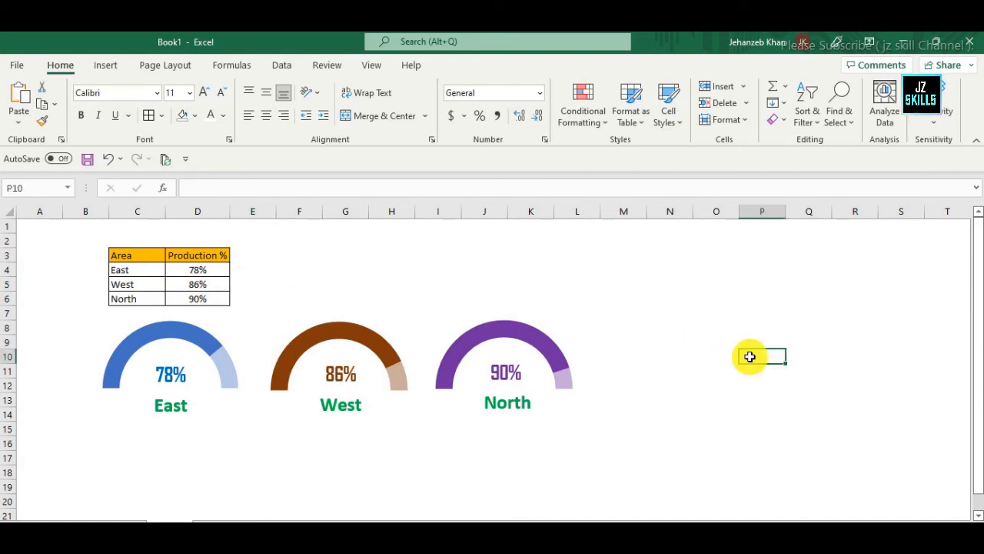
click(742, 395)
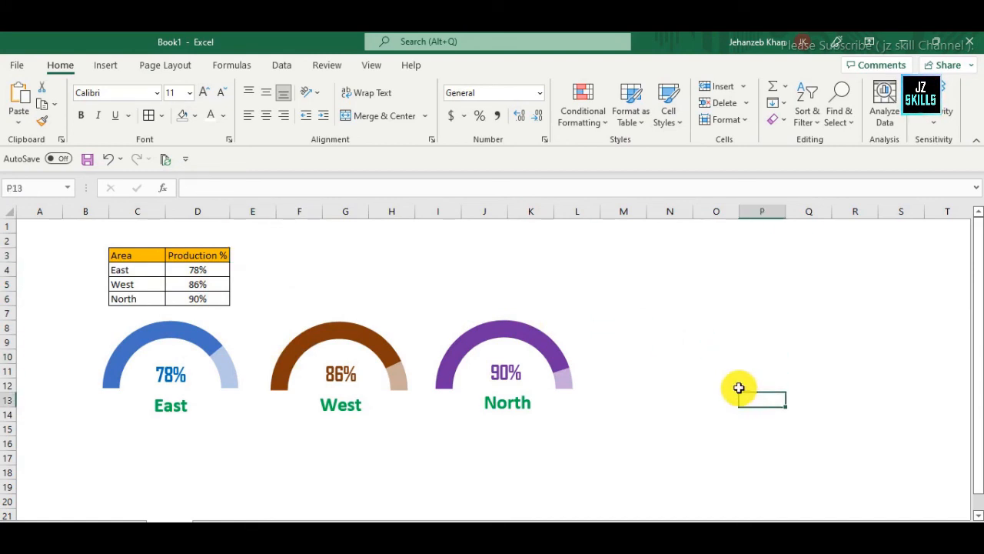